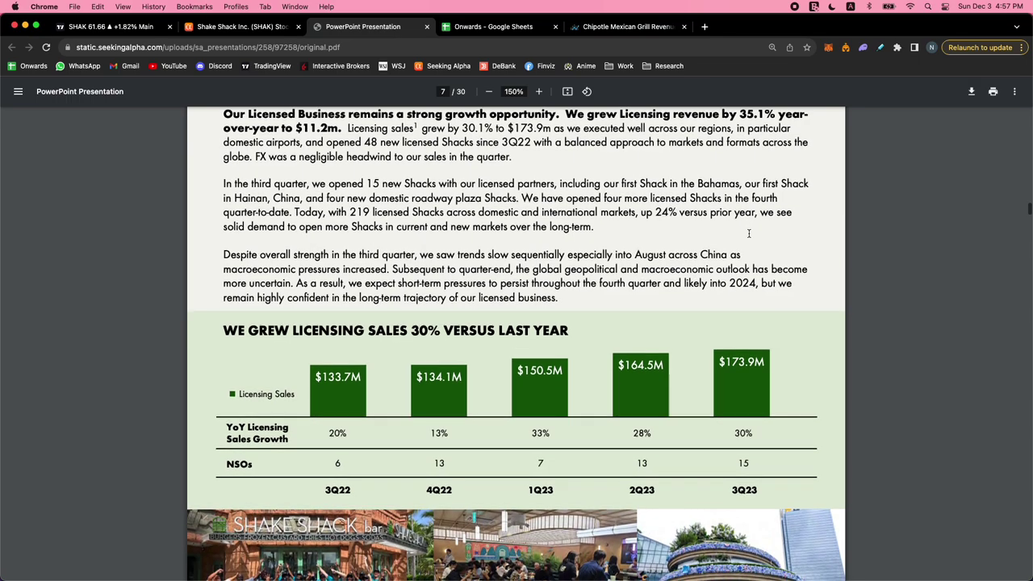
- Read the shareholder letter's licensing, Shack-level operating profit and cost pages through occupancy expenses, and close the presentation
scroll(749, 233, down, 10)
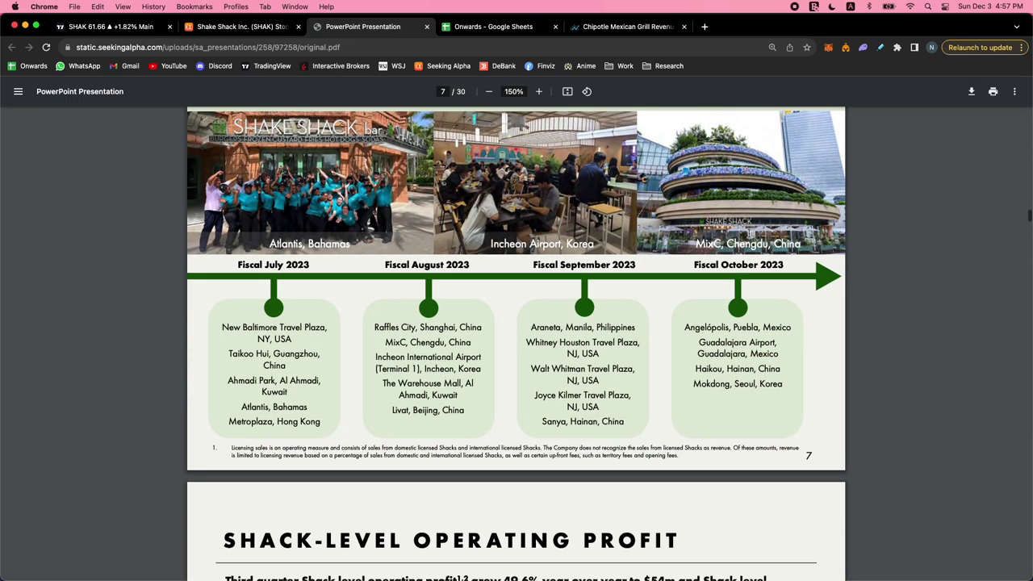
scroll(749, 233, down, 5)
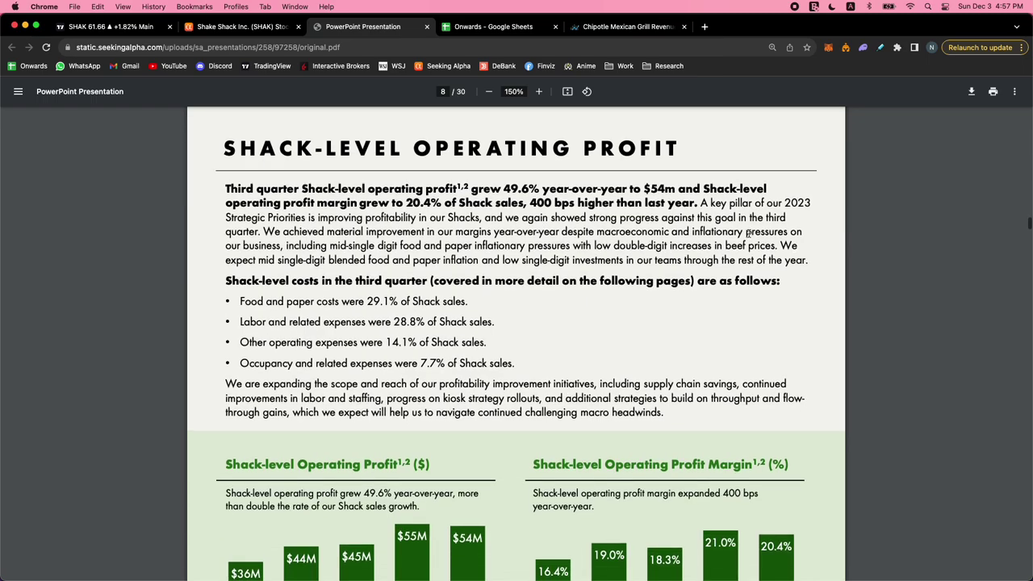
scroll(749, 234, down, 10)
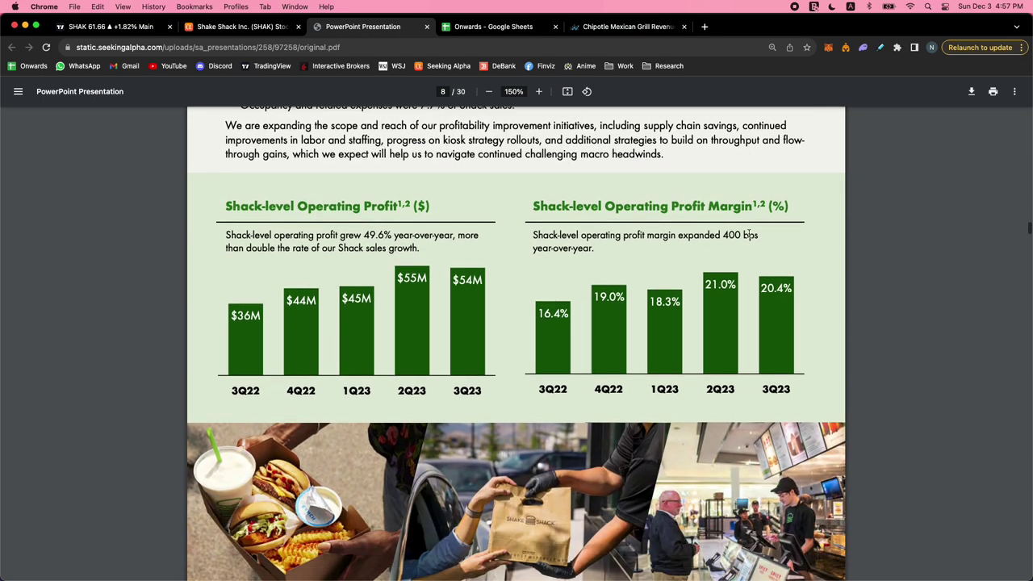
scroll(750, 234, down, 10)
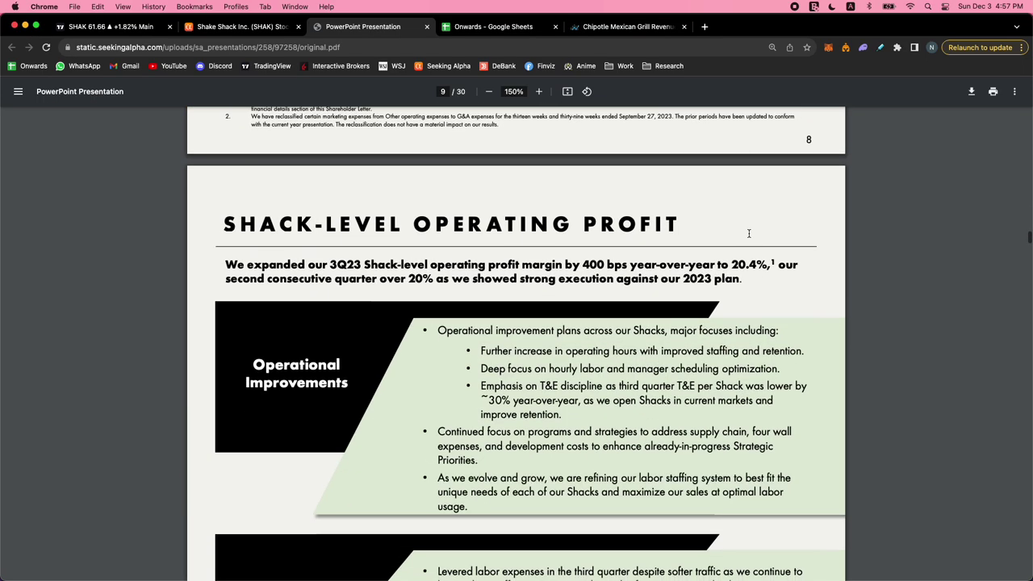
scroll(749, 234, down, 10)
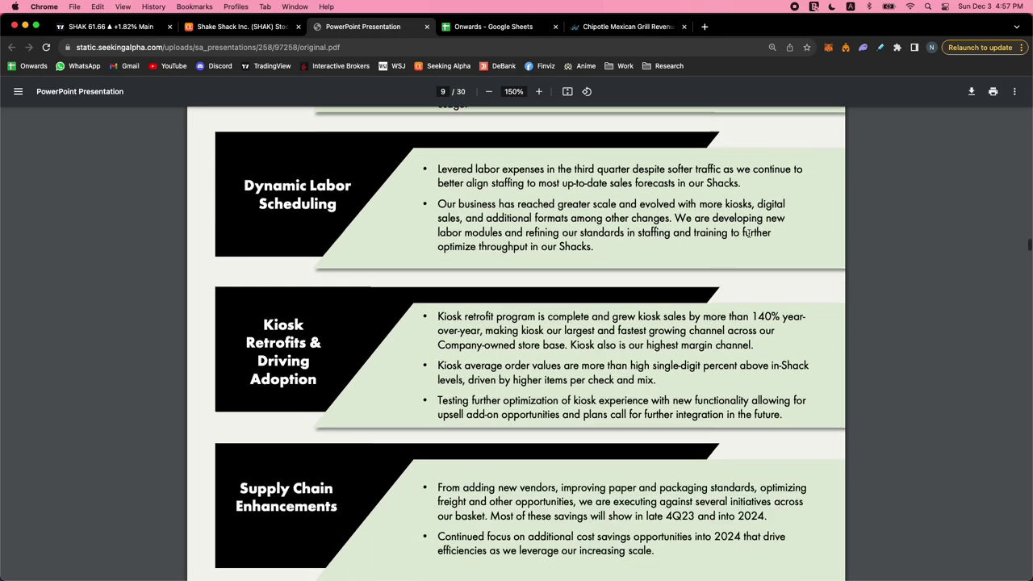
scroll(749, 233, down, 10)
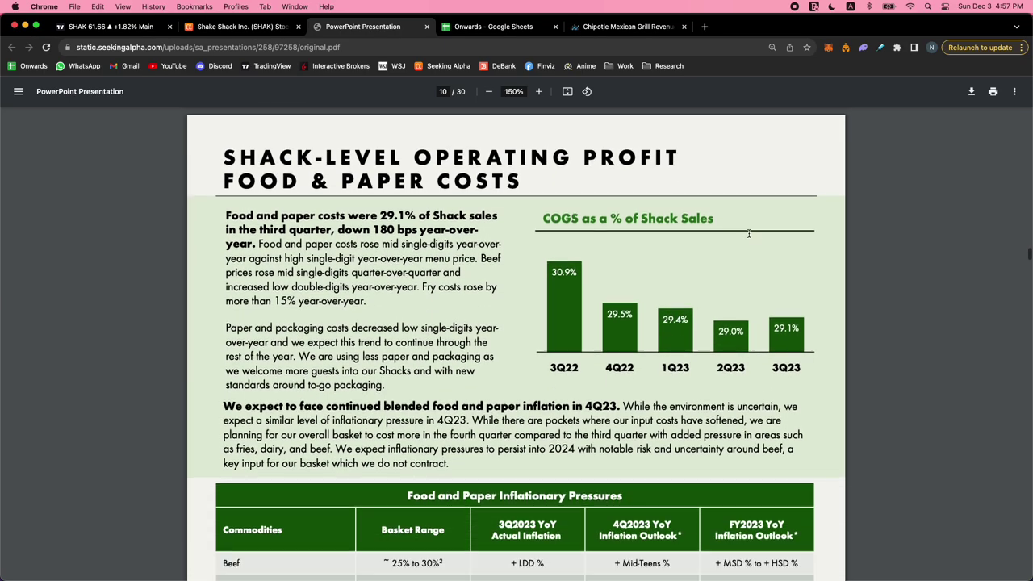
scroll(749, 233, down, 2)
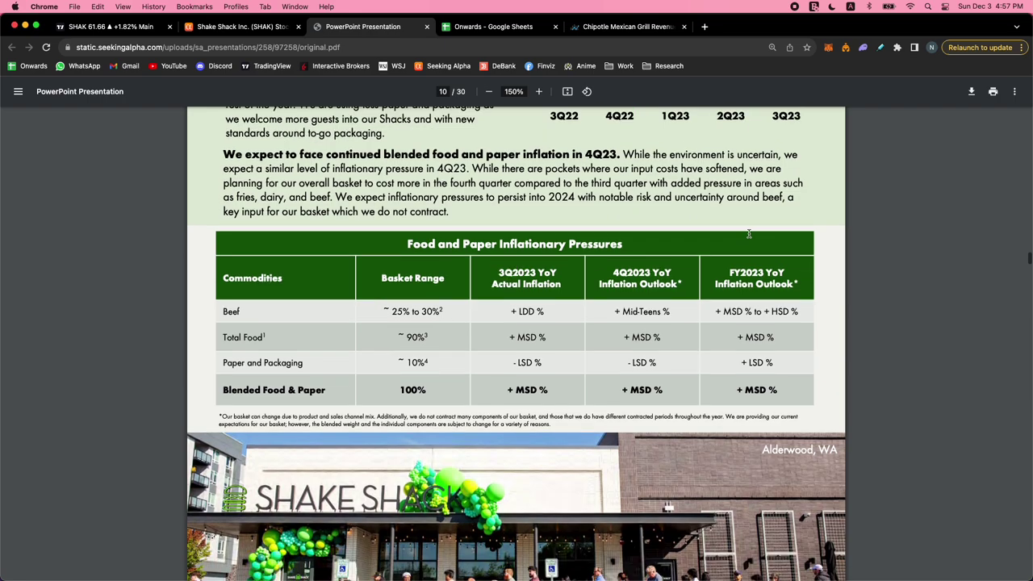
scroll(750, 233, down, 1)
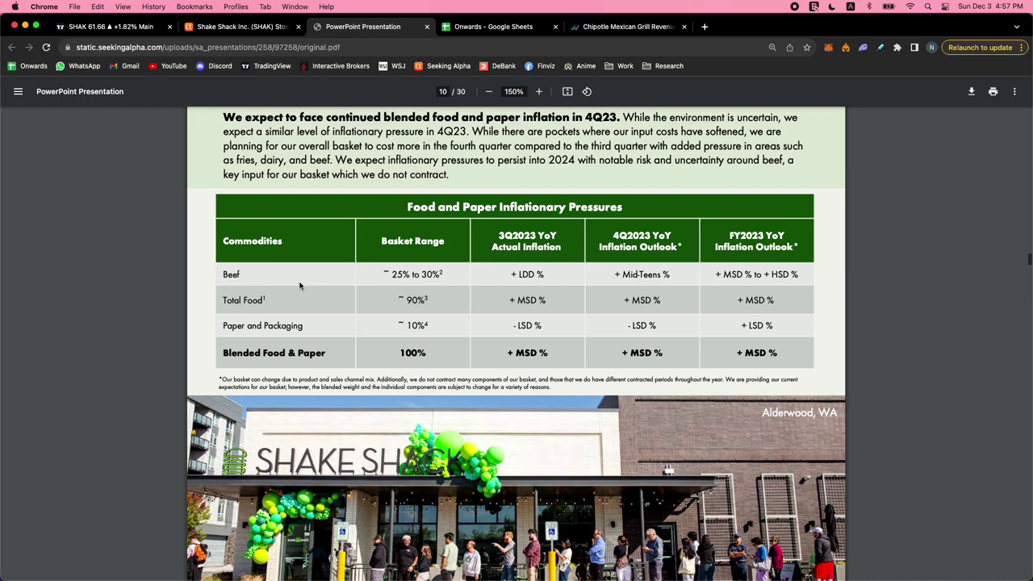
scroll(299, 285, down, 5)
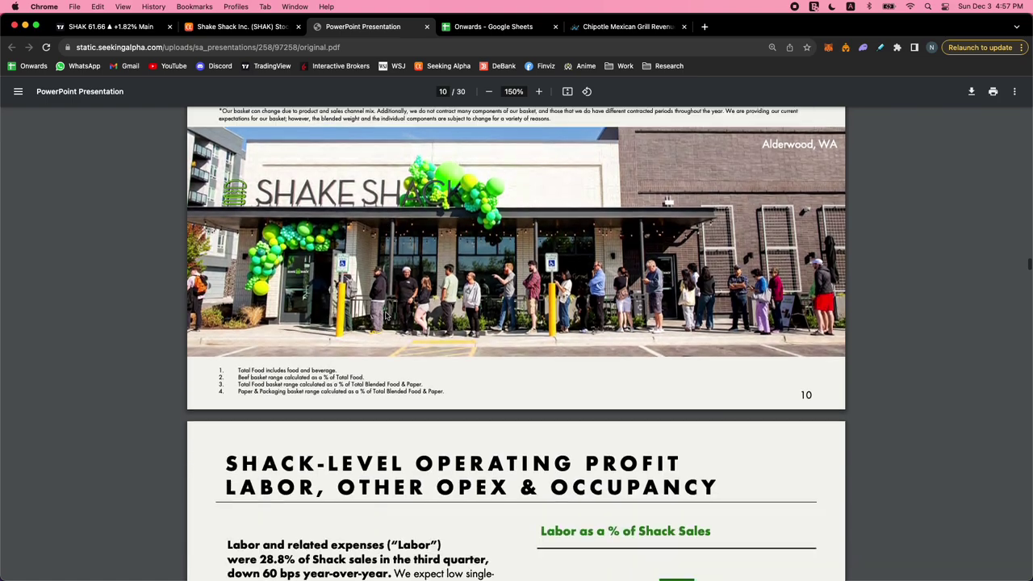
scroll(386, 315, down, 5)
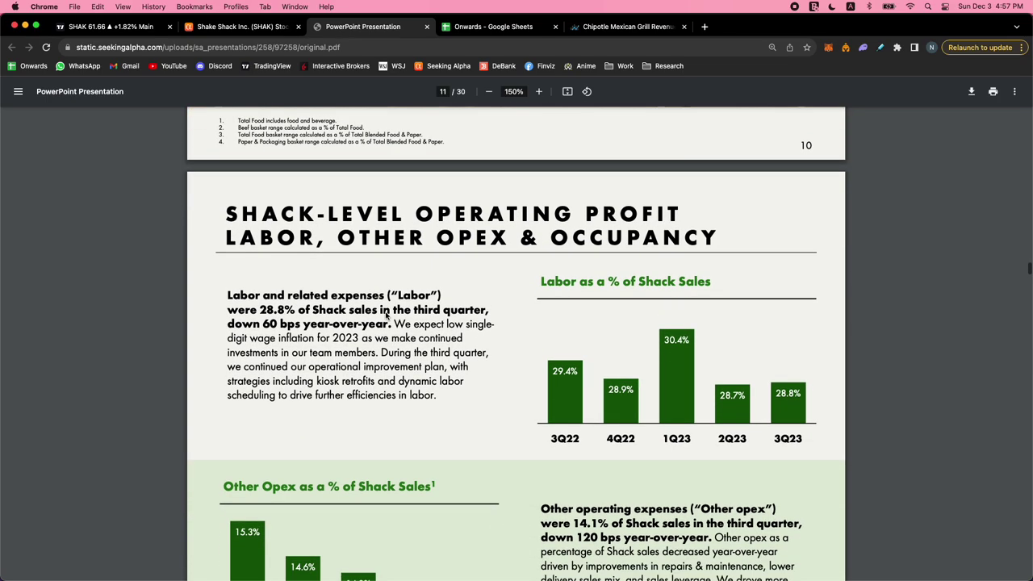
scroll(386, 315, down, 11)
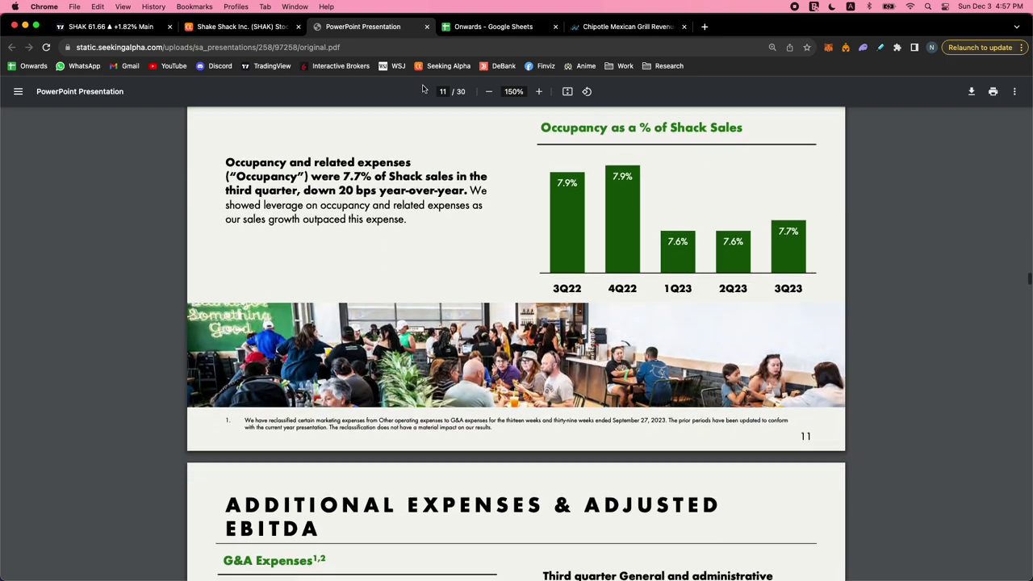
click(427, 27)
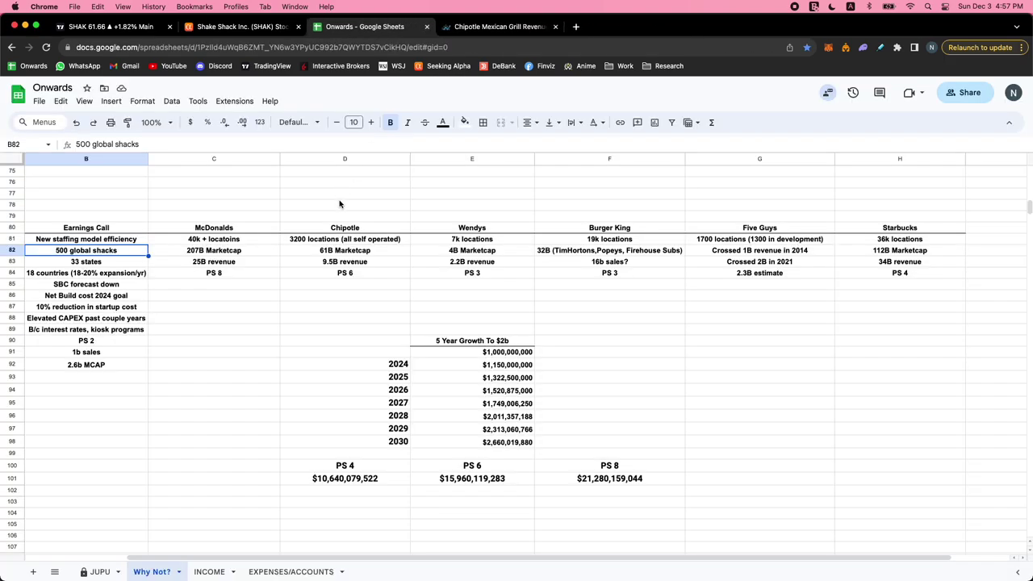
- Review the staffing model, global shack count, states and countries notes in the sheet's Earnings Call column
click(122, 239)
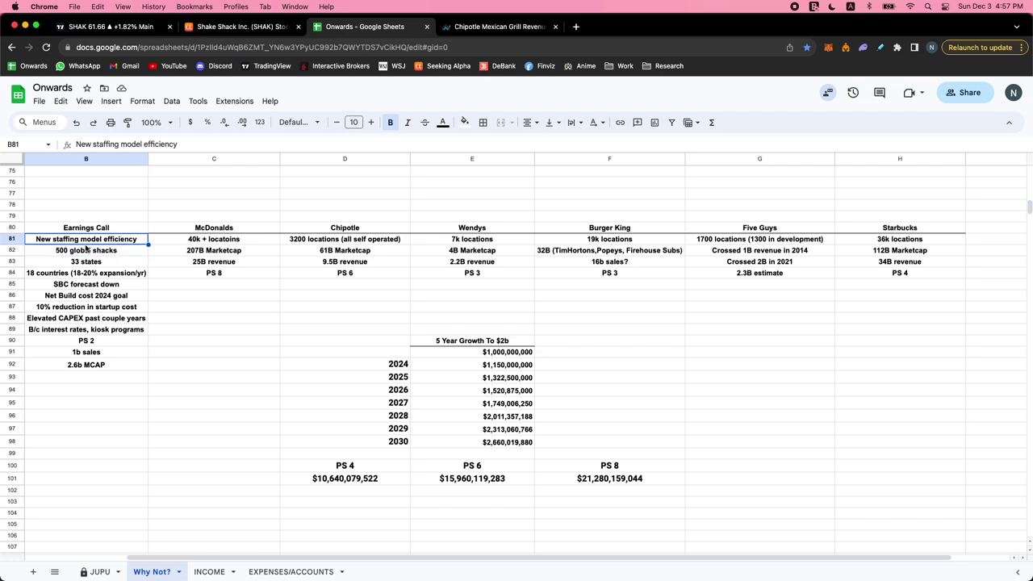
click(132, 254)
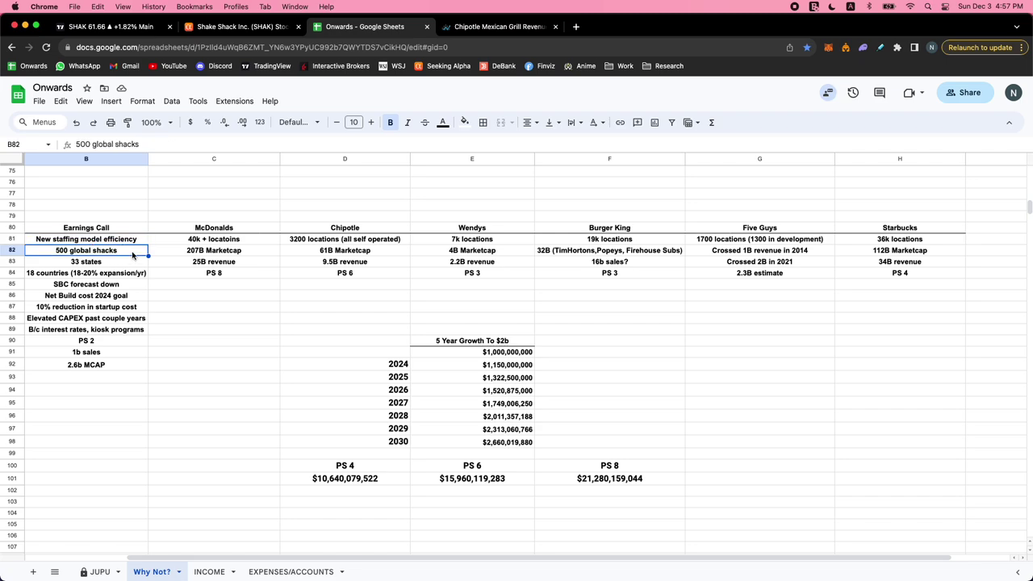
click(130, 265)
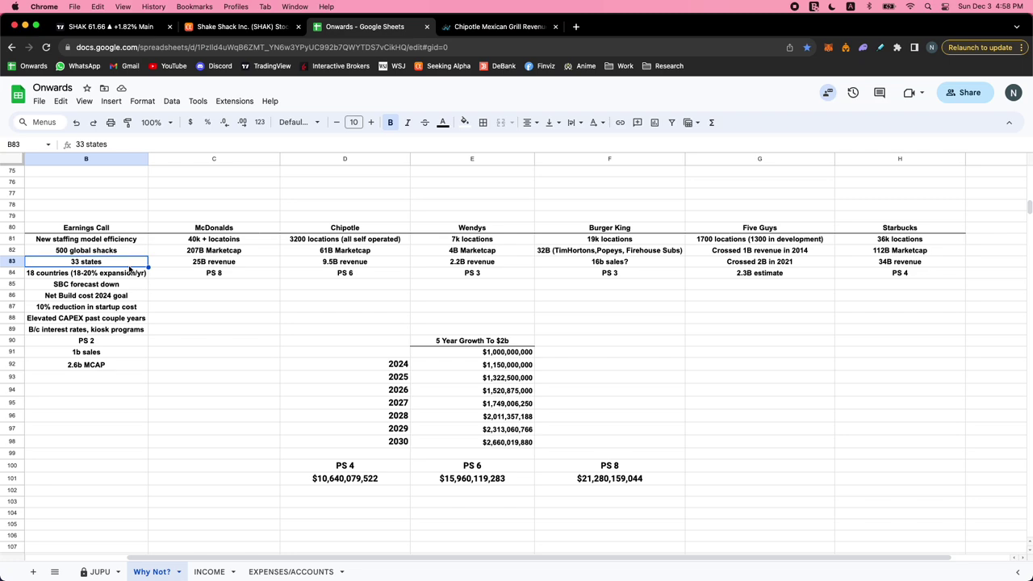
click(128, 276)
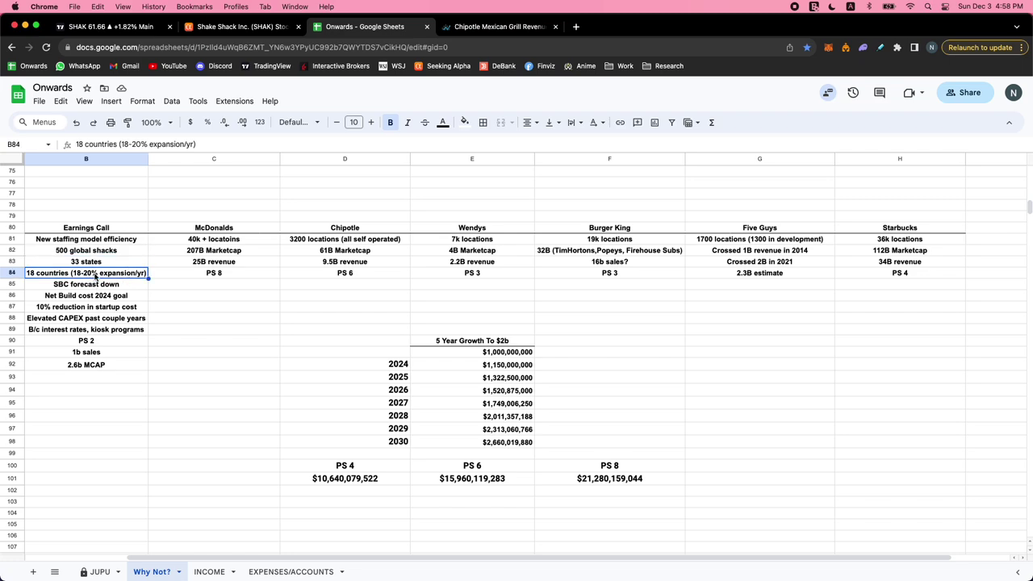
click(108, 264)
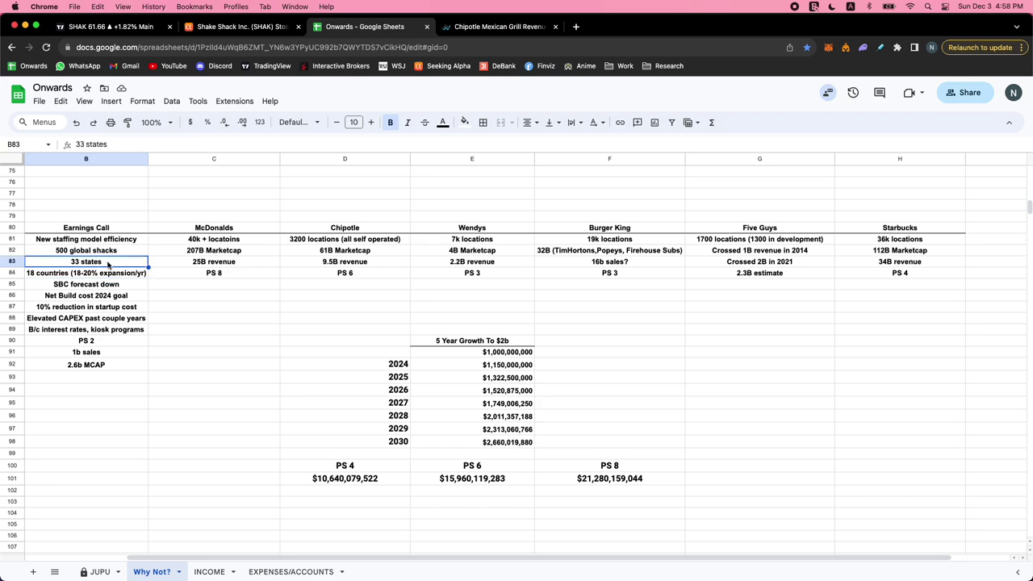
click(105, 269)
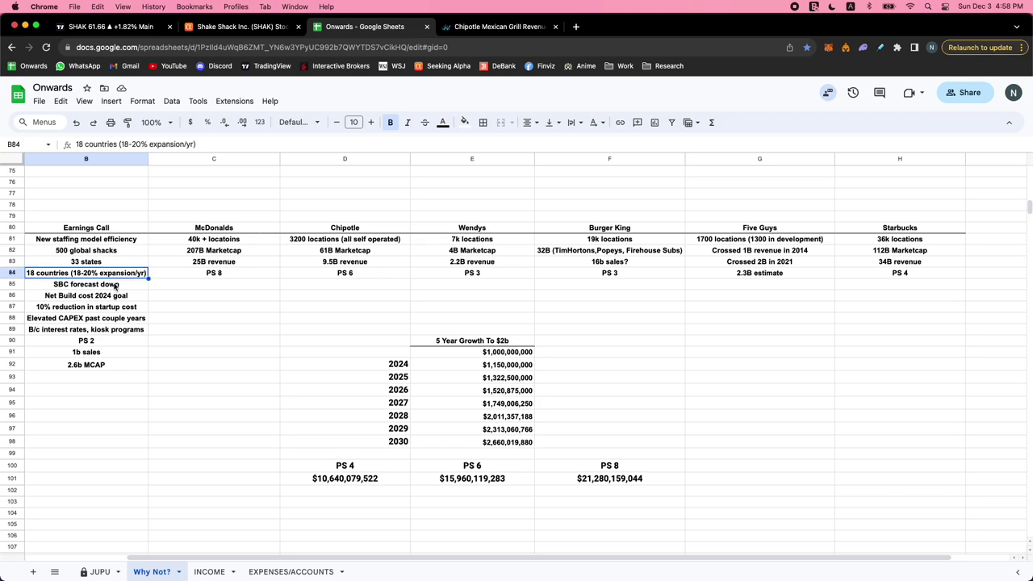
- Review the Earnings Call notes on SBC forecast, net build cost goal, startup cost reduction and elevated CAPEX
click(115, 286)
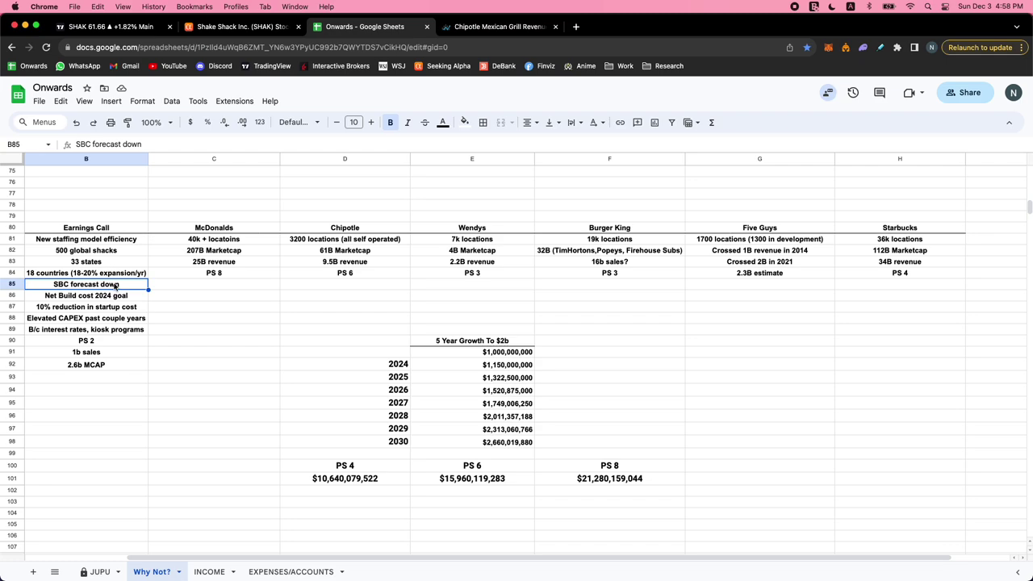
click(121, 300)
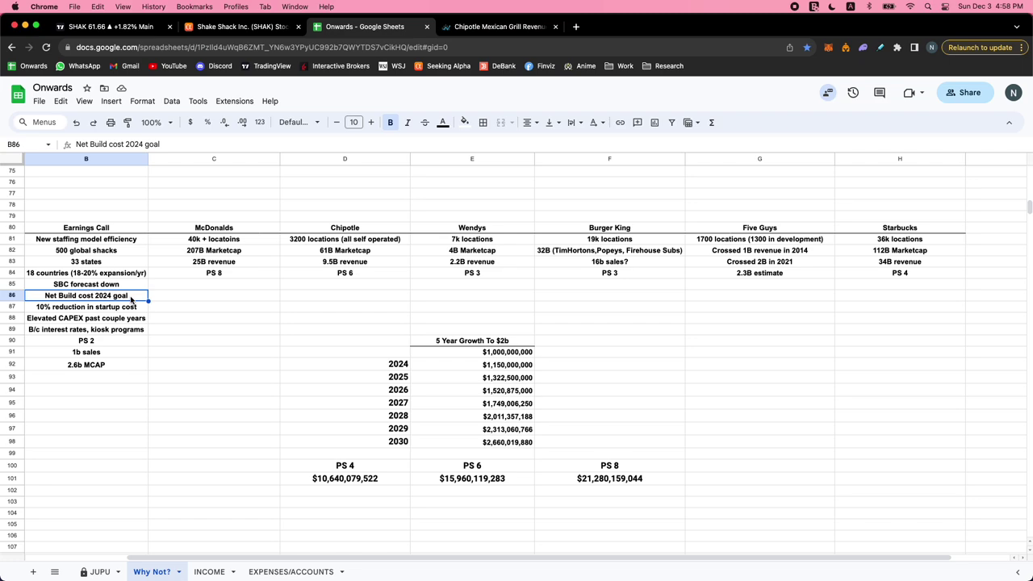
click(95, 309)
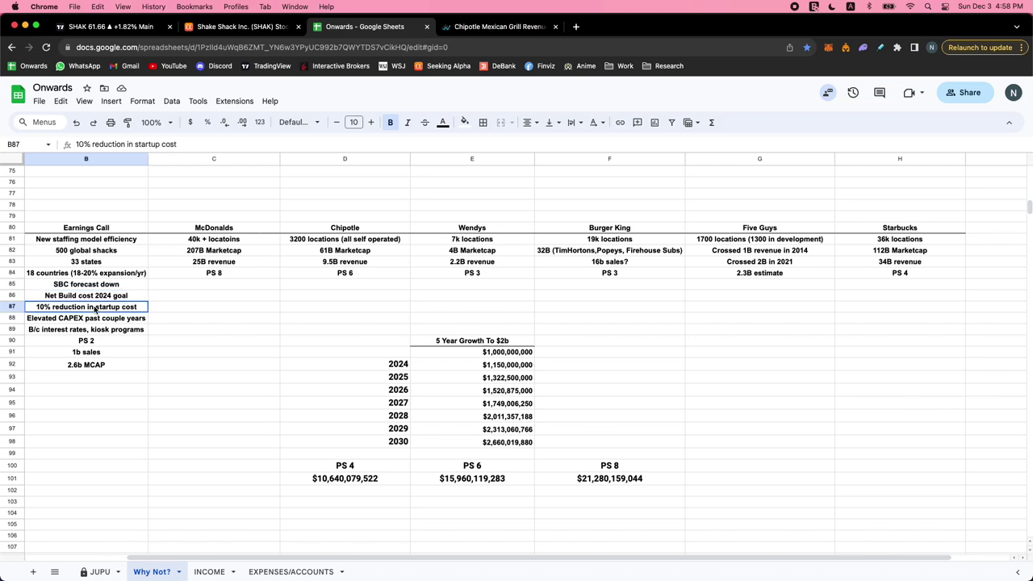
click(52, 297)
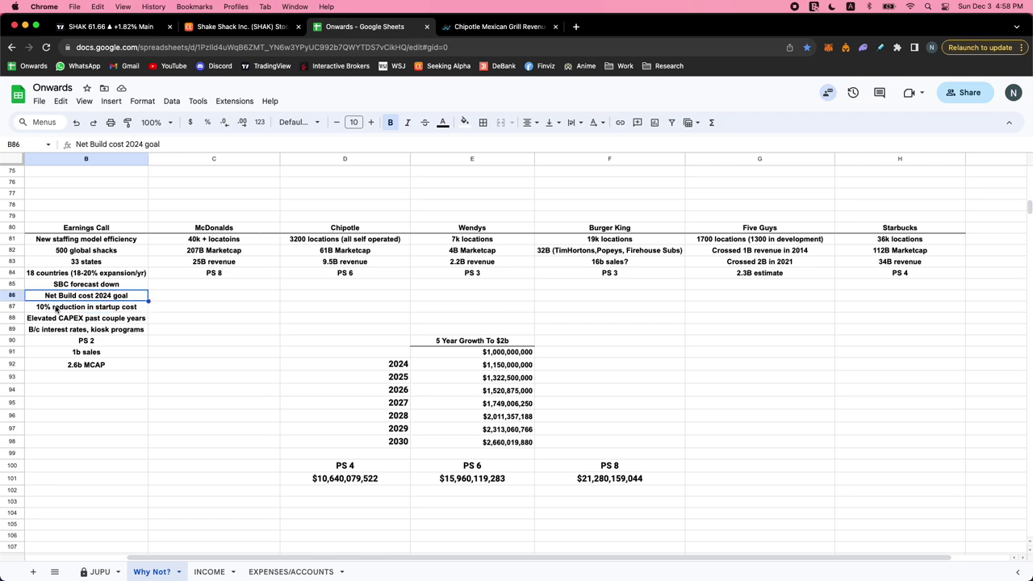
click(56, 309)
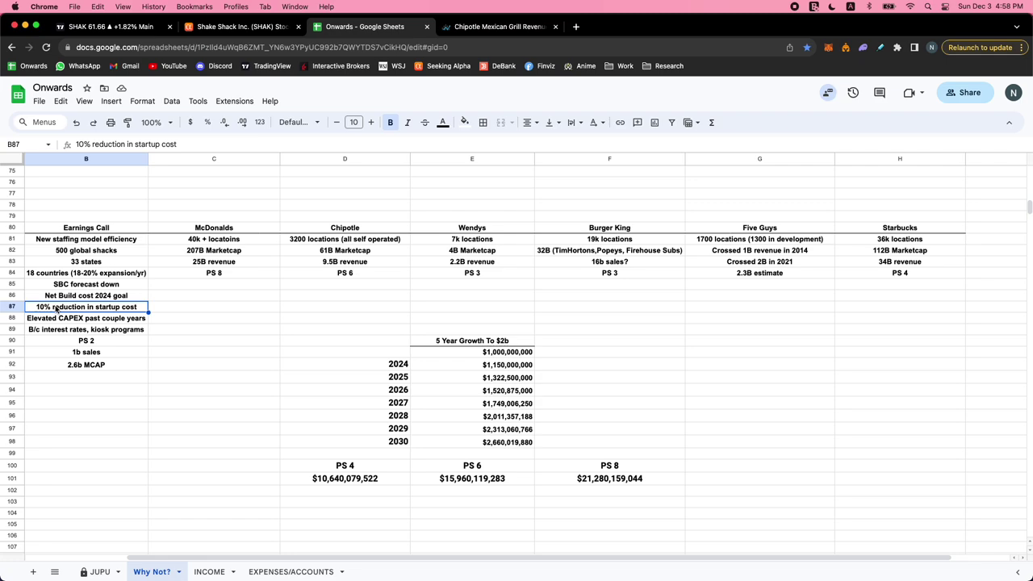
click(67, 297)
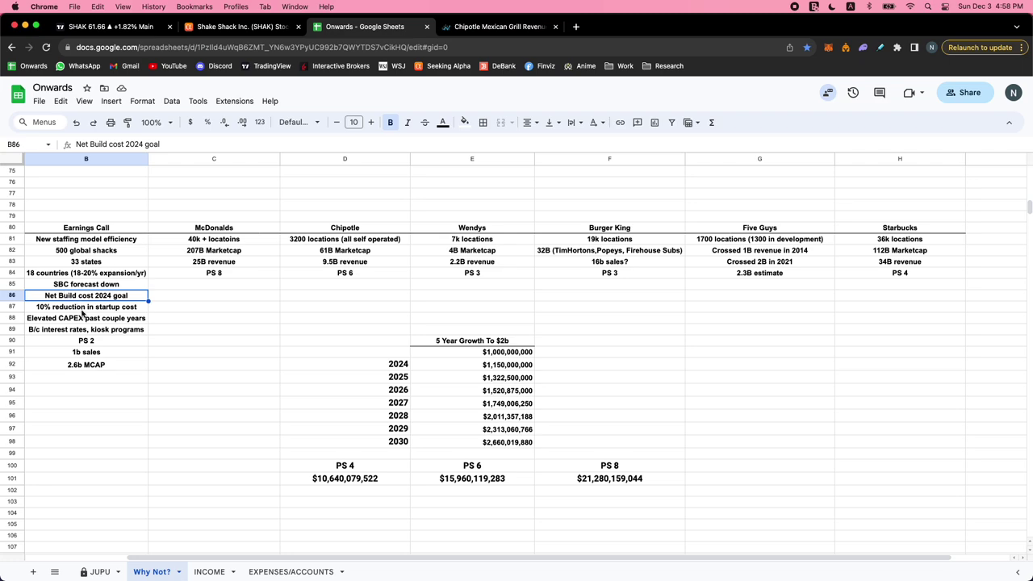
click(84, 316)
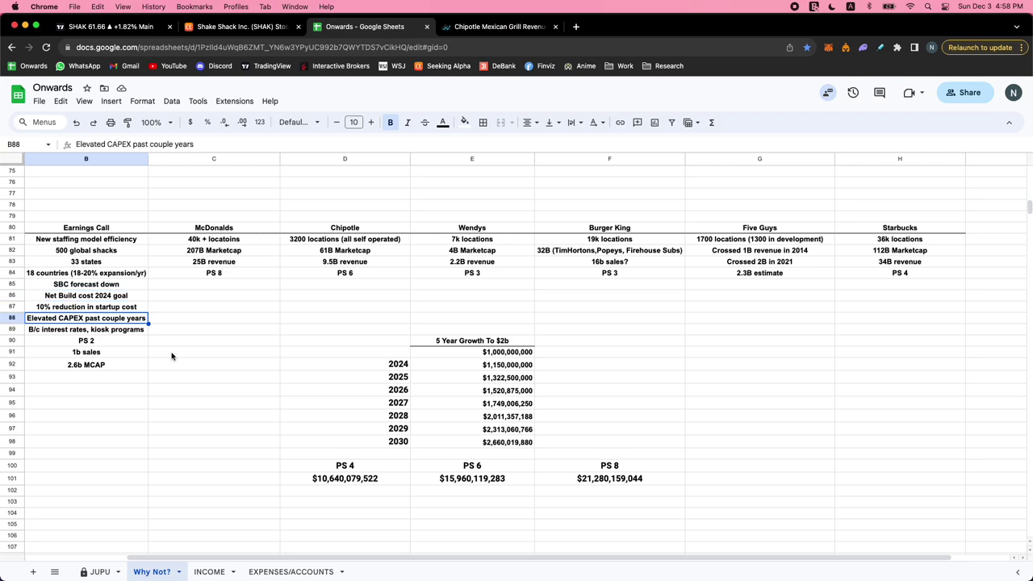
- Compare the price-to-sales, sales and market cap notes at the end of the Earnings Call column
click(104, 345)
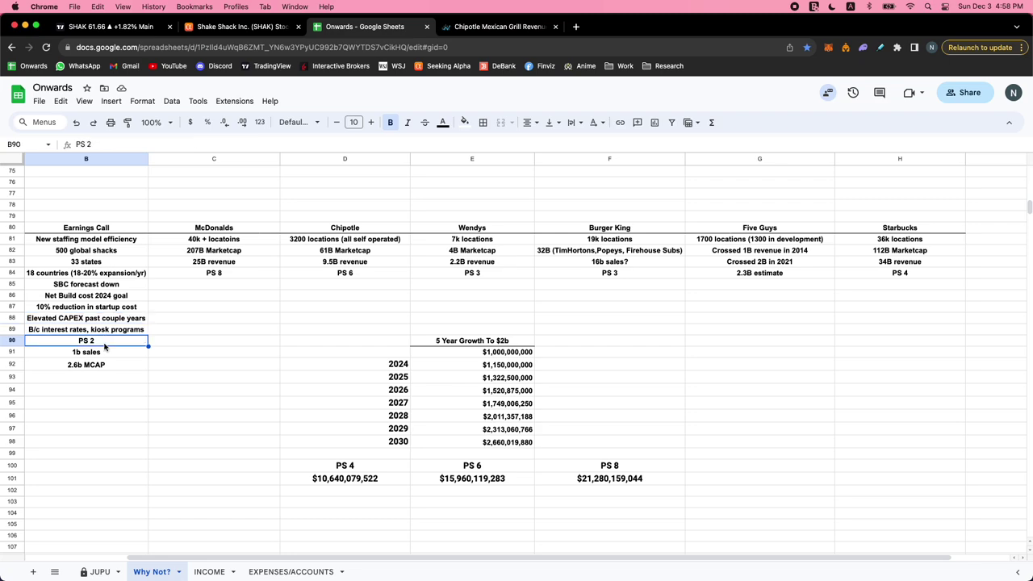
click(104, 355)
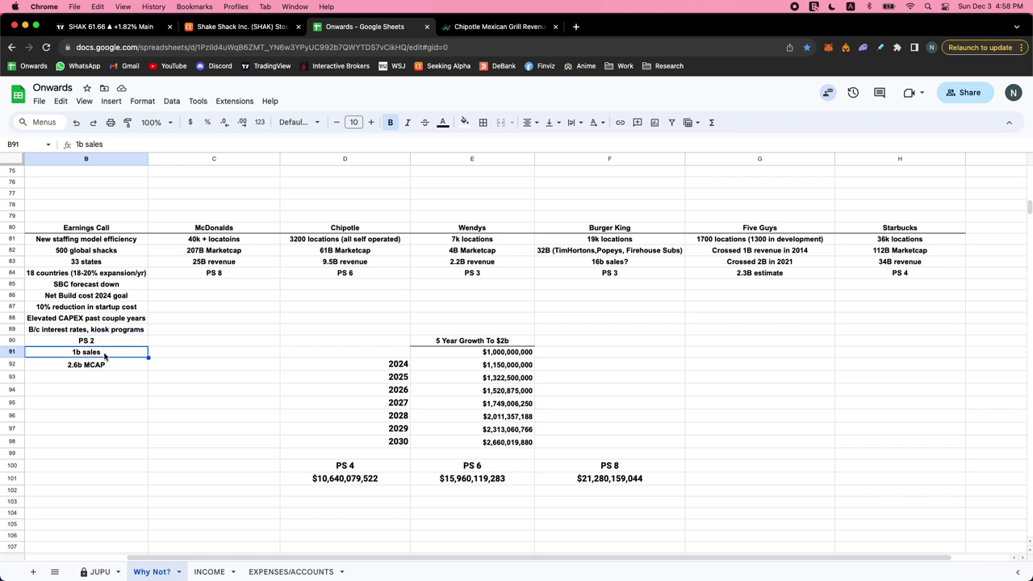
click(109, 368)
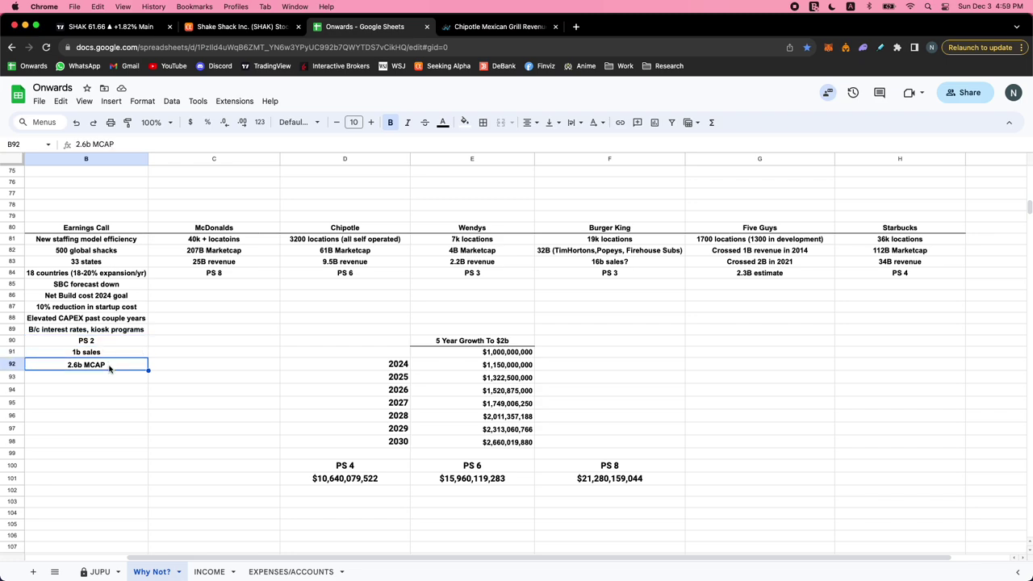
click(104, 344)
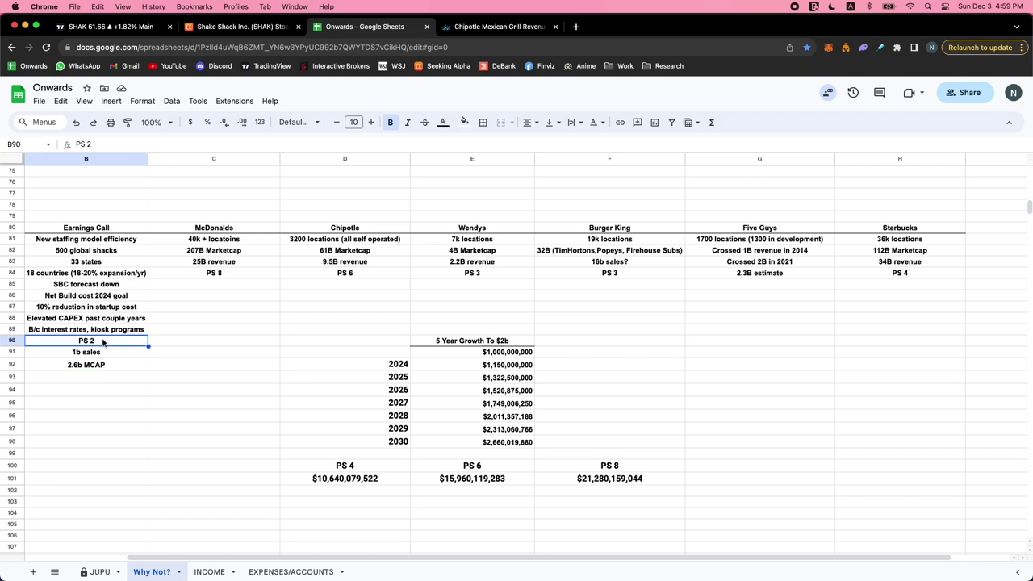
click(100, 369)
click(100, 354)
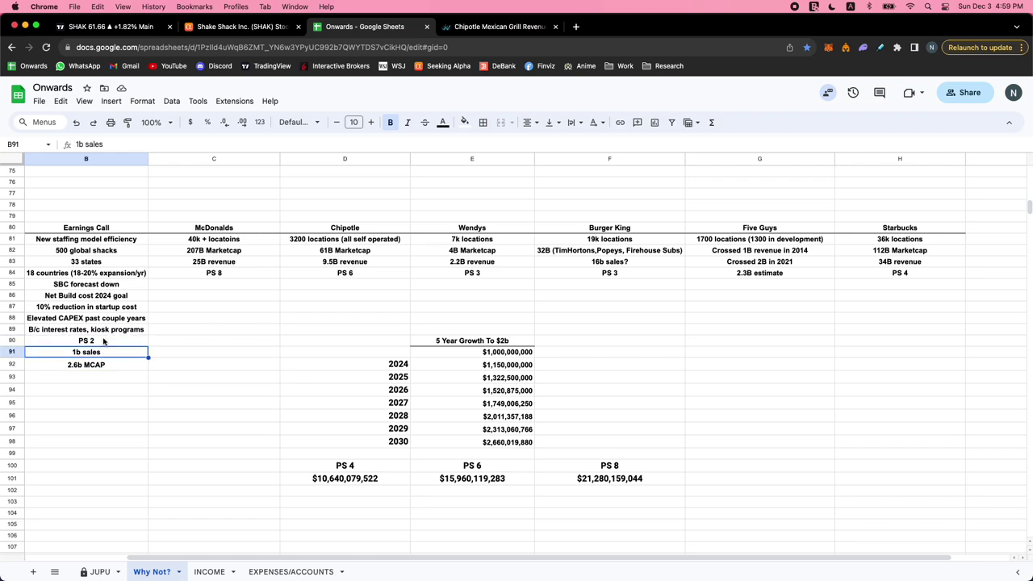
click(107, 342)
- Switch to Seeking Alpha and check the trailing Price / Sales ratio in Shake Shack's valuation metrics
click(250, 26)
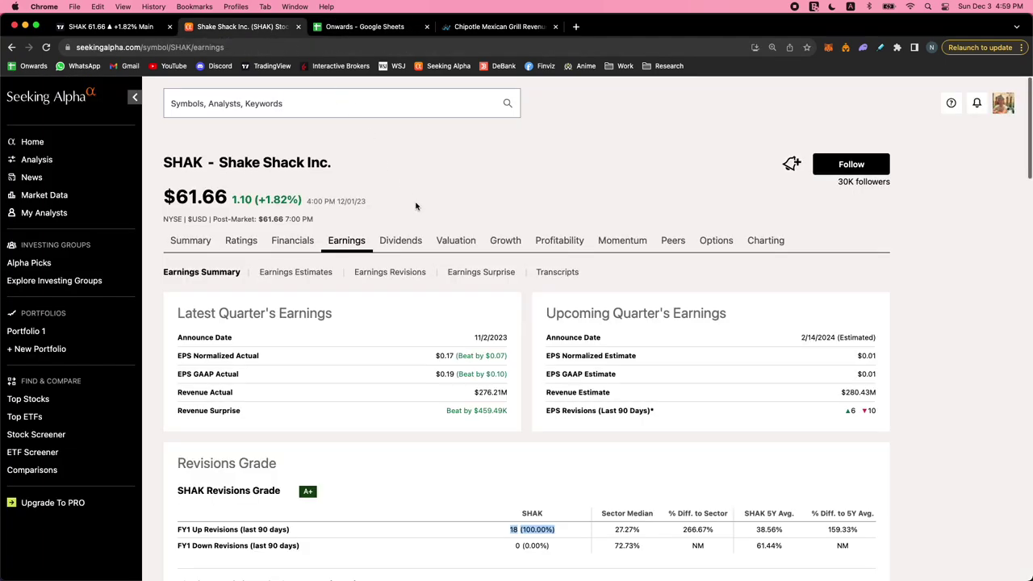
click(452, 242)
scroll(448, 250, down, 4)
scroll(447, 249, down, 2)
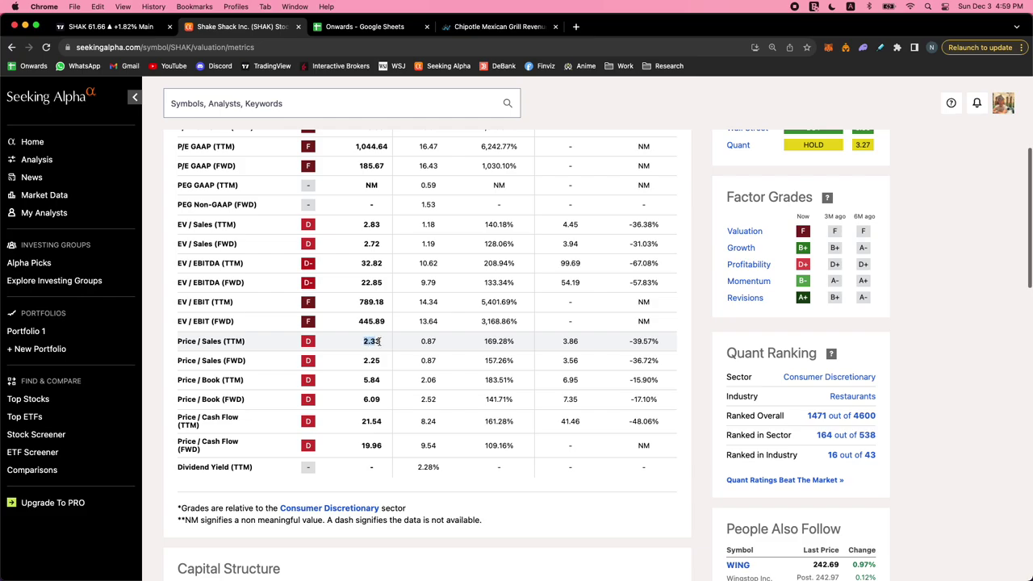
scroll(305, 325, up, 5)
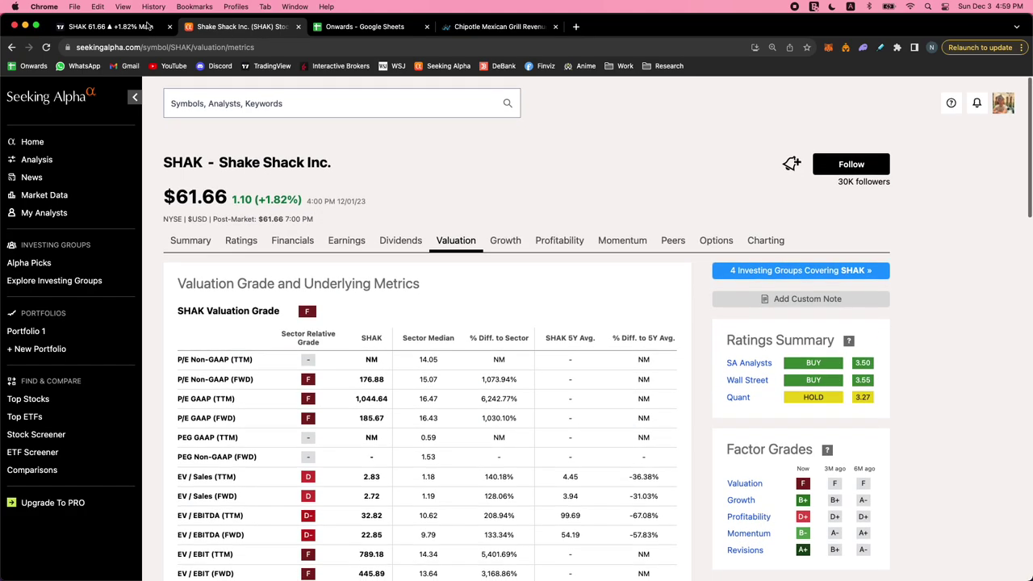
- Return to the Onwards spreadsheet and select the global shack count note in the Earnings Call column
click(113, 27)
click(367, 29)
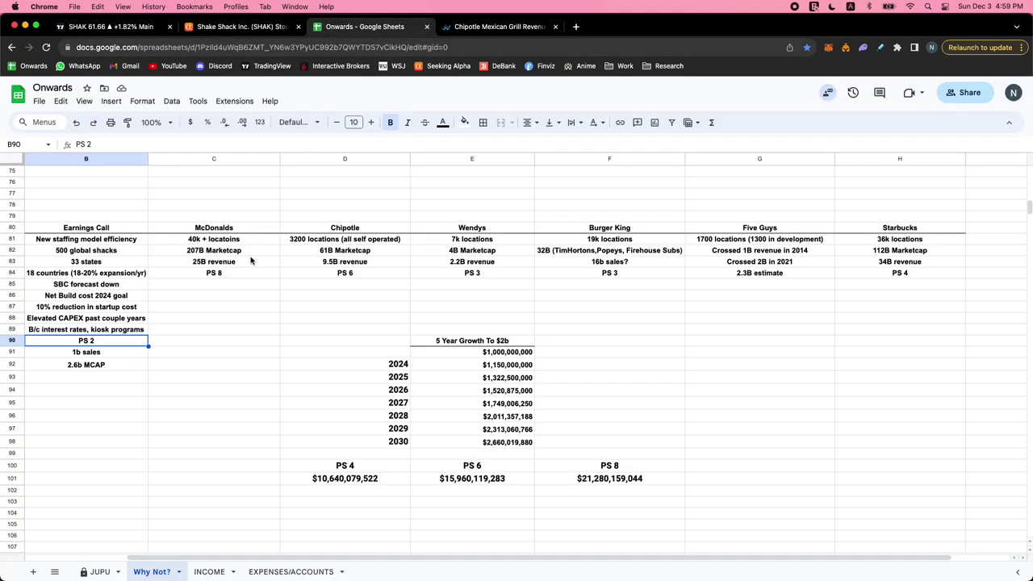
click(135, 251)
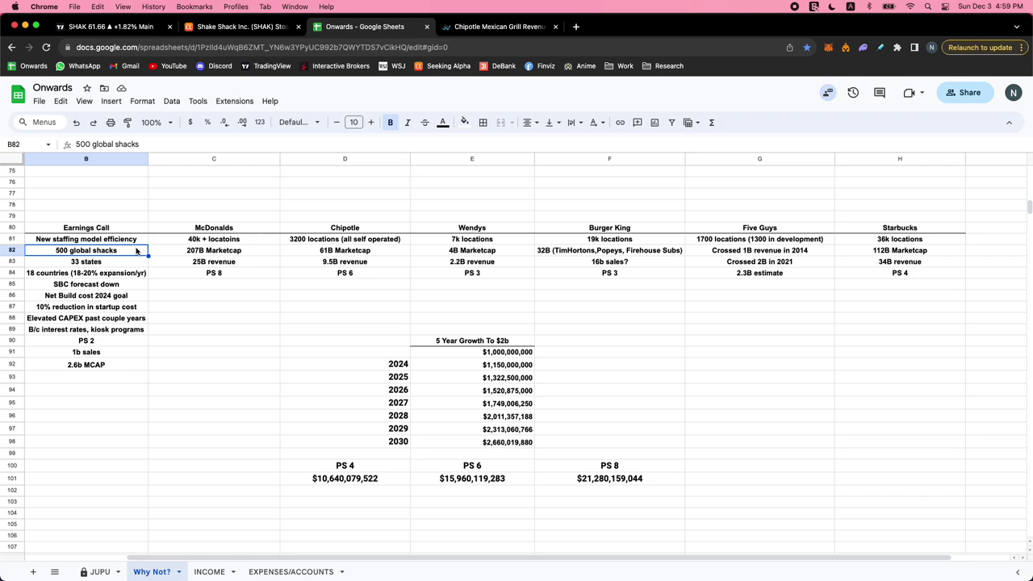
- Compare the location counts noted for McDonalds, Chipotle, Wendys, Burger King, Five Guys and Starbucks
click(191, 241)
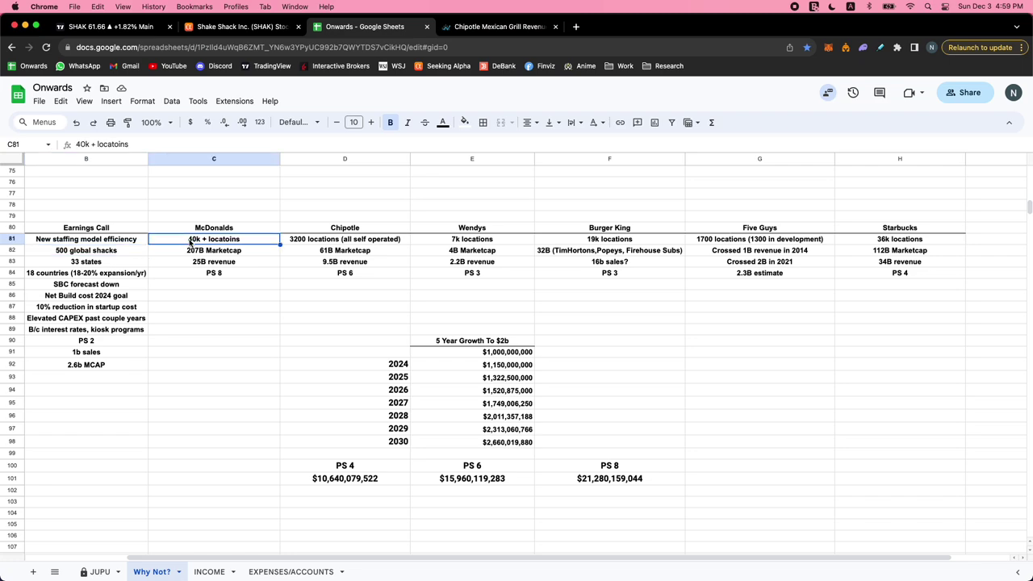
click(301, 244)
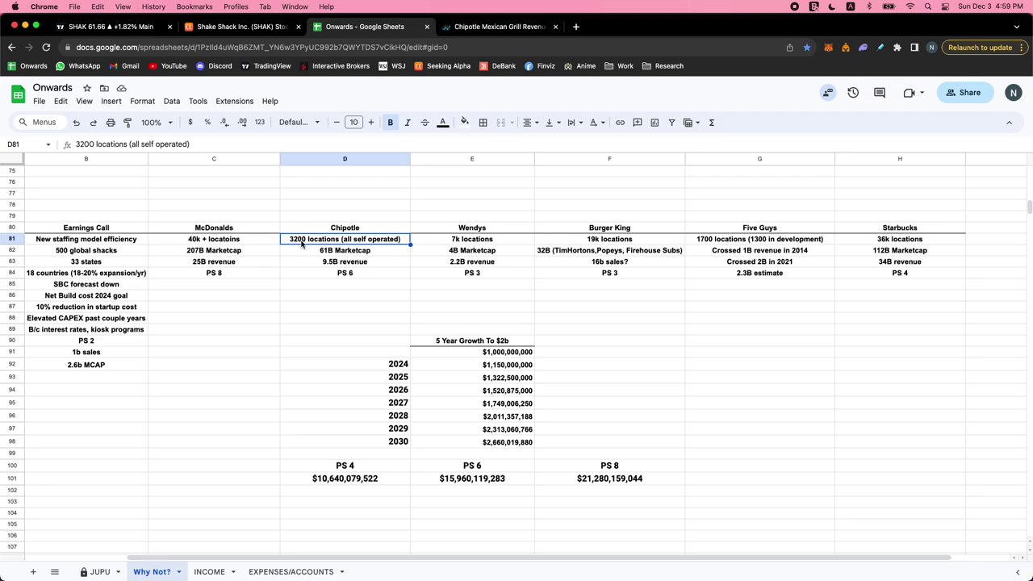
click(459, 242)
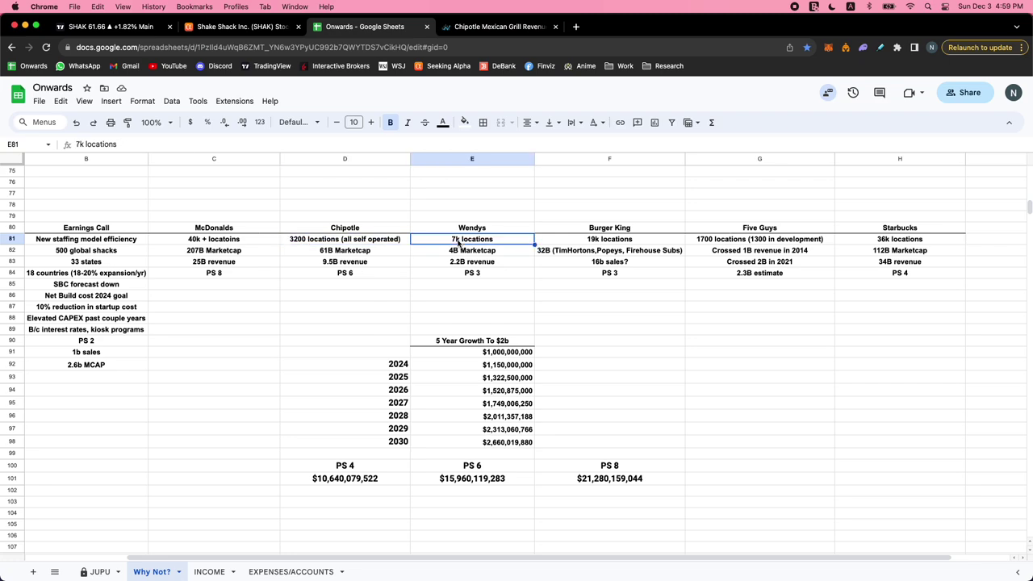
click(599, 241)
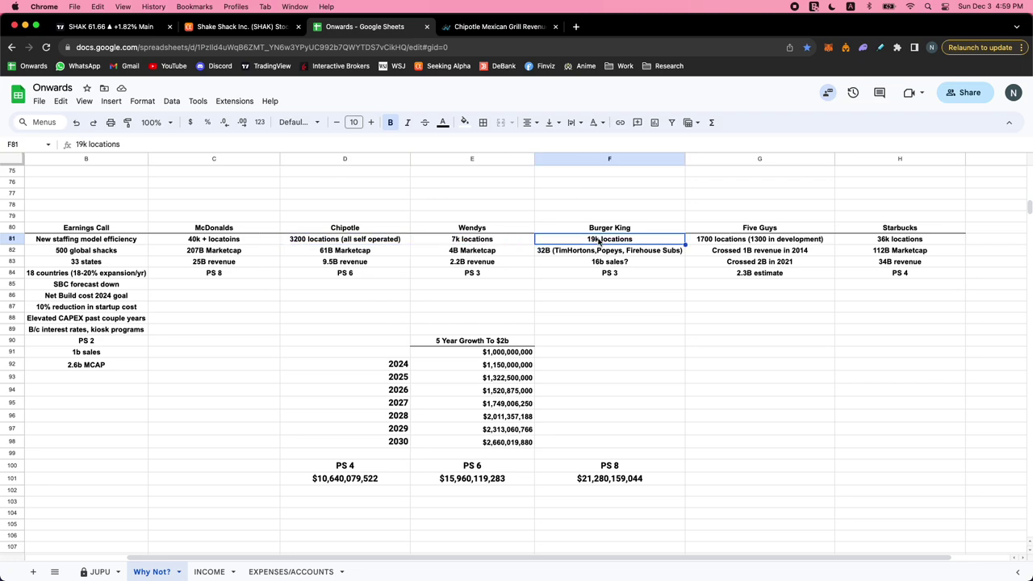
click(723, 245)
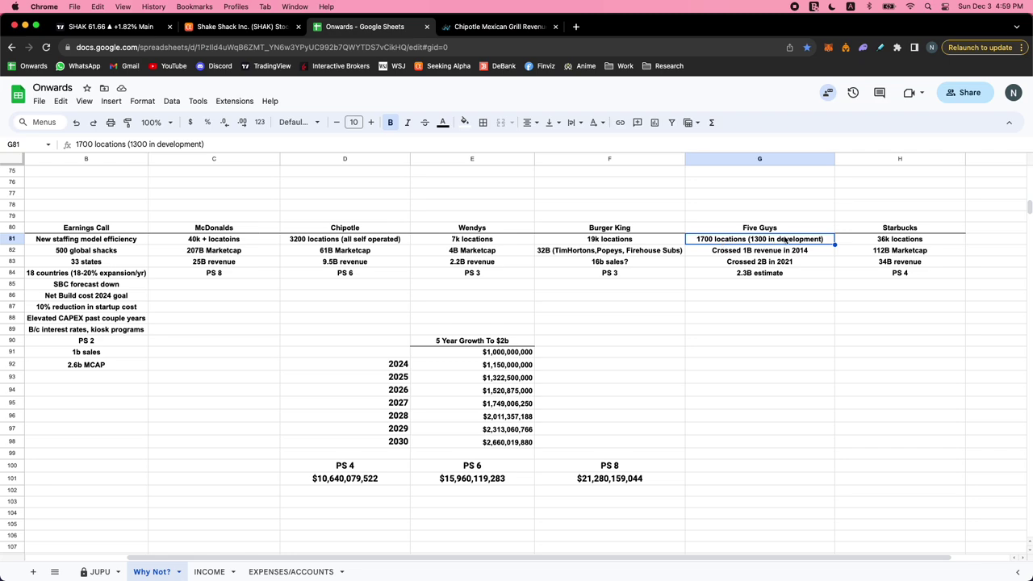
click(874, 244)
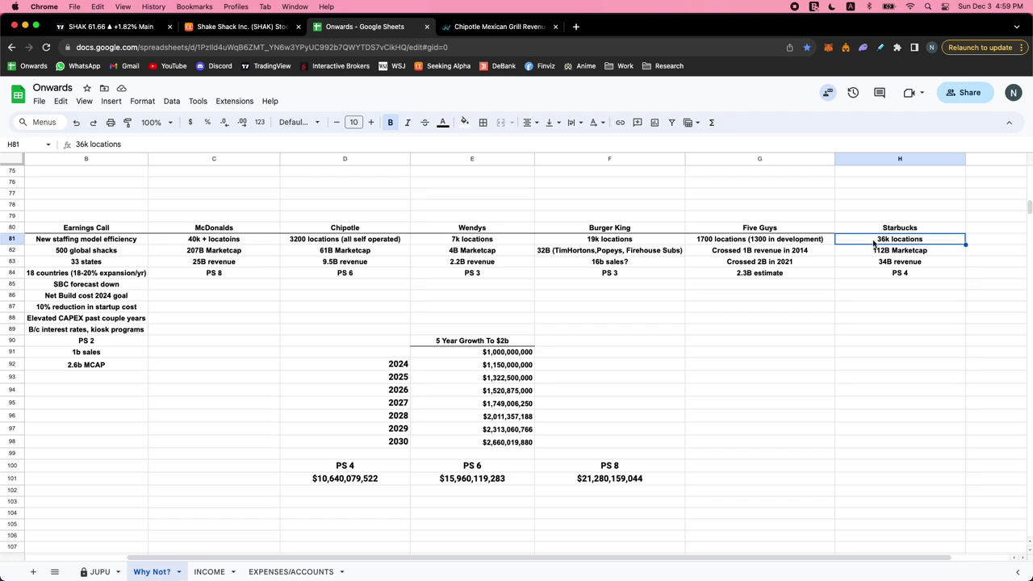
- Compare Shake Shack's global shack count with McDonalds' locations and review the states and countries expansion notes
click(108, 252)
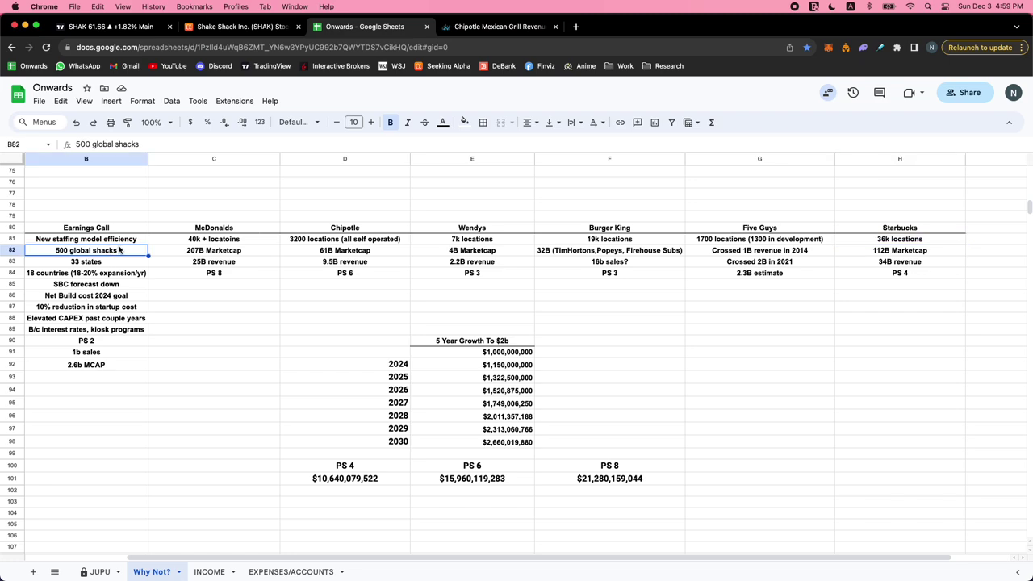
click(204, 241)
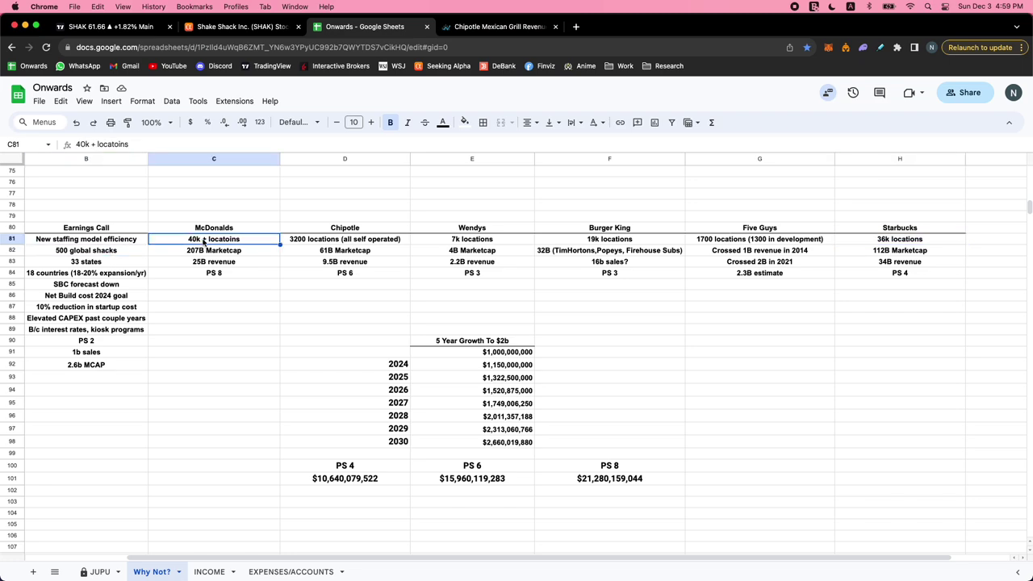
click(78, 255)
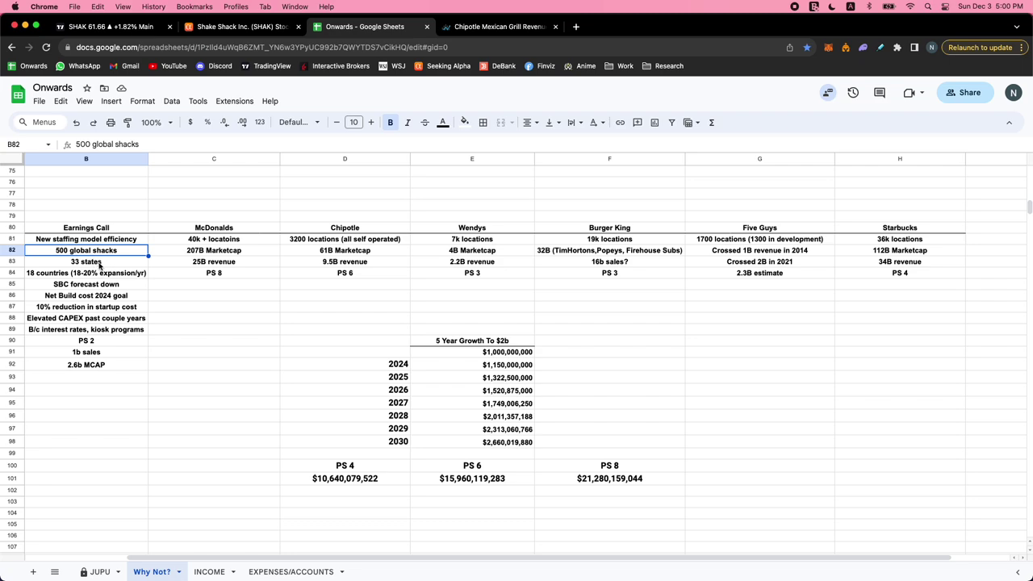
click(99, 263)
click(77, 272)
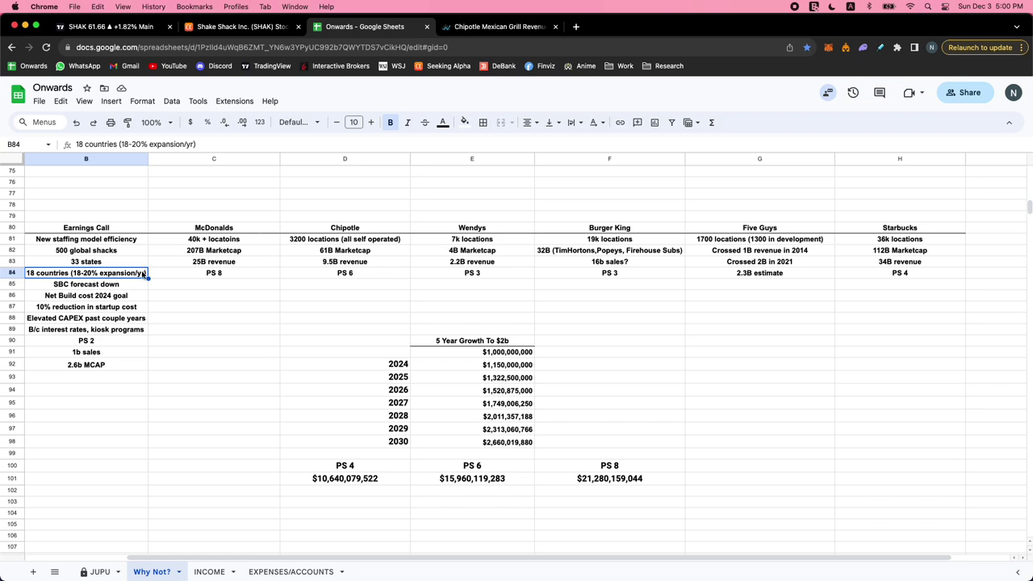
- Compare the market cap notes for McDonalds, Chipotle, Wendys and Burger King's parent company
click(193, 255)
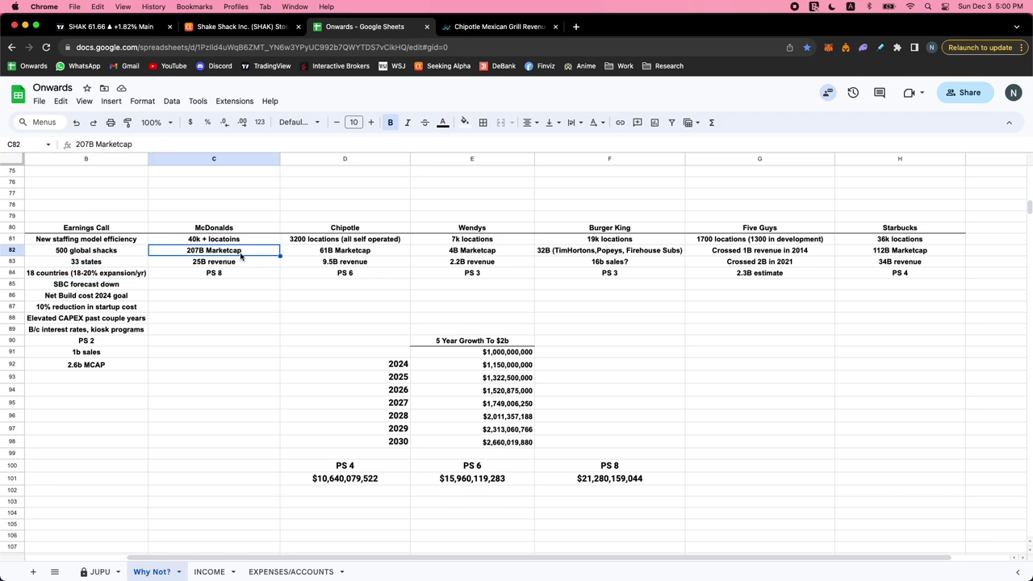
click(355, 255)
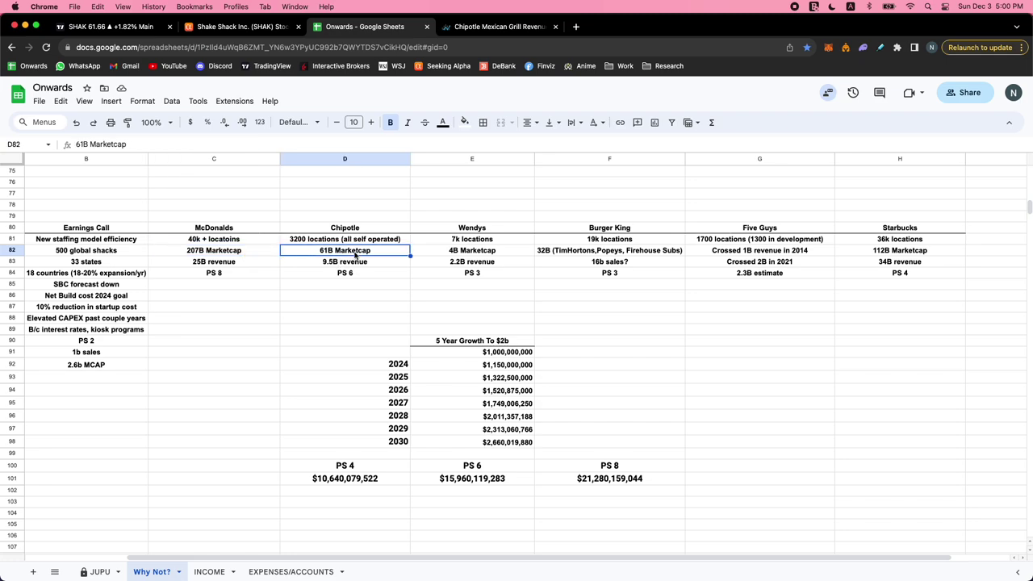
click(482, 257)
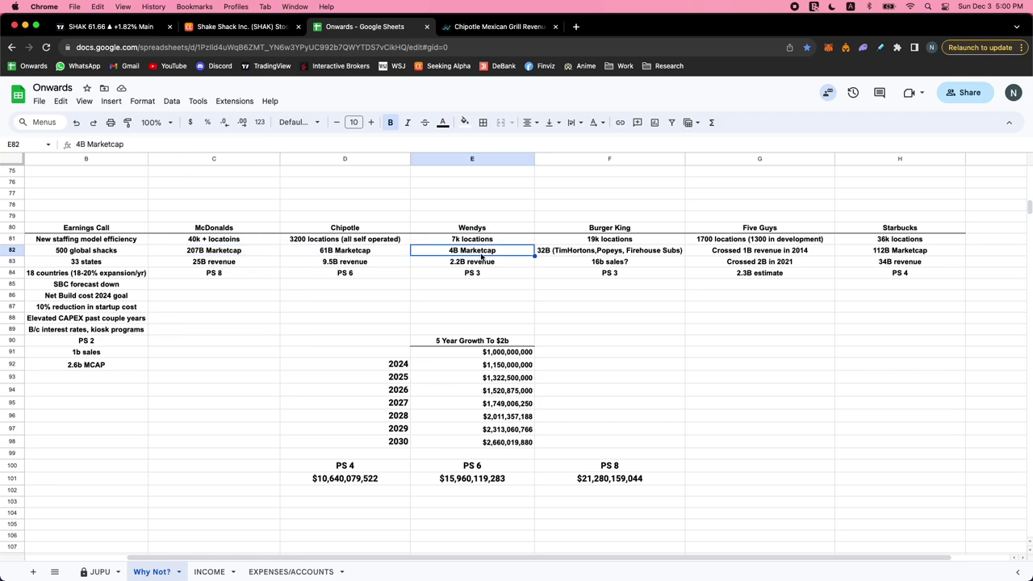
click(590, 253)
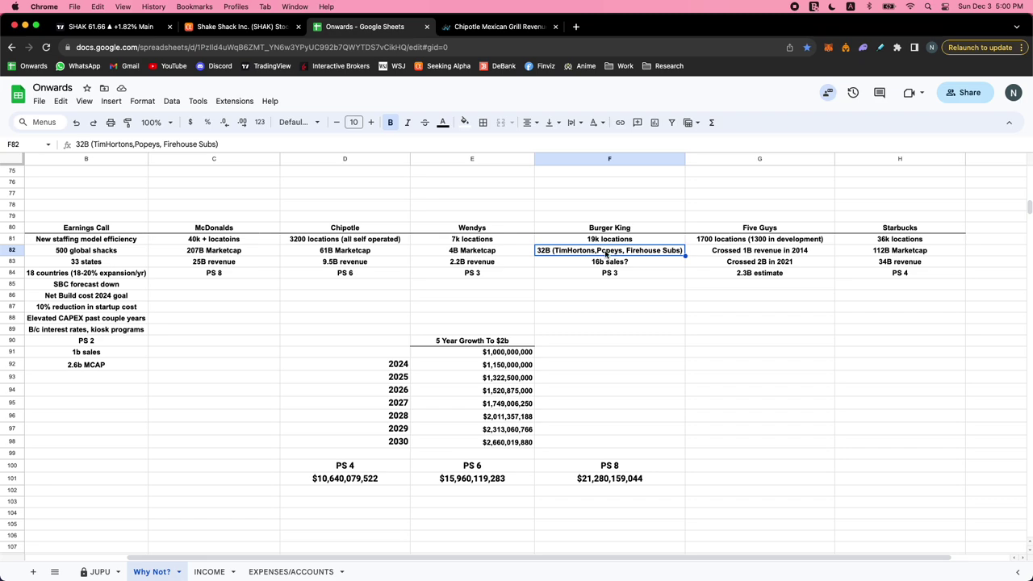
- Switch to Seeking Alpha and search the symbols for "resta" to look up Burger King's parent company
click(264, 29)
click(263, 101)
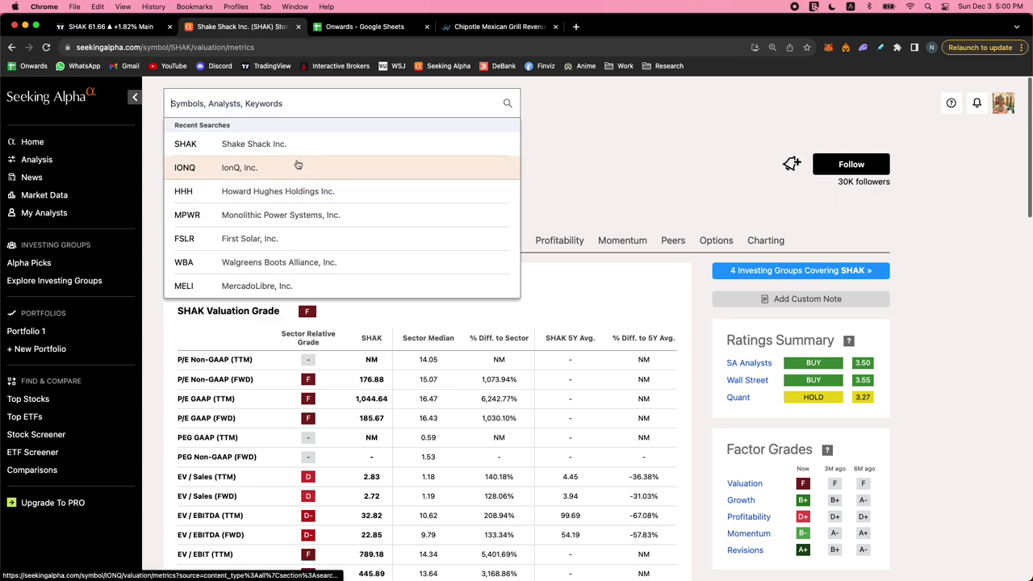
text(q)
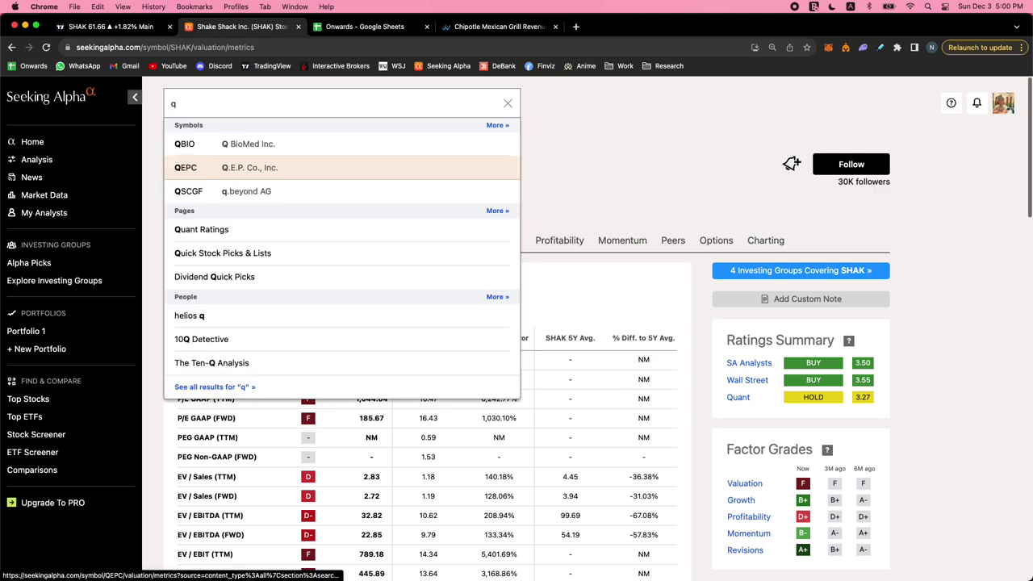
key(BackSpace)
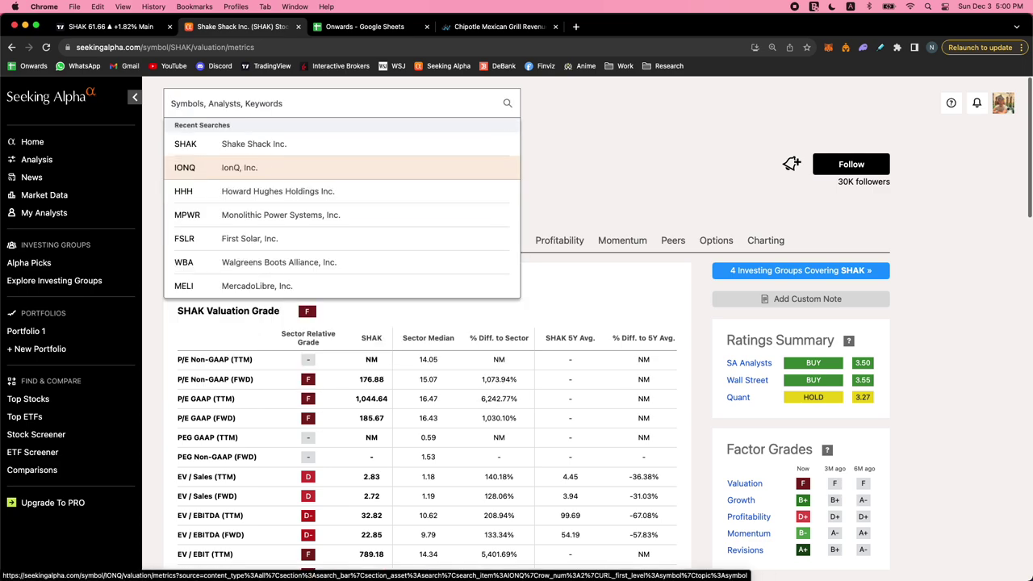
text(resta)
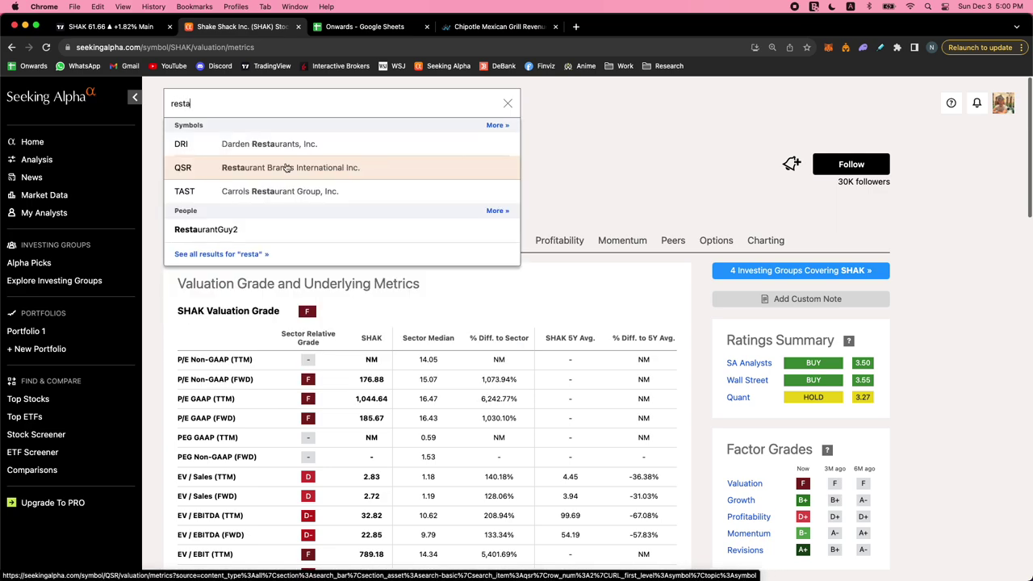
- Return to the Onwards spreadsheet and compare Burger King's sales and Five Guys' revenue milestones with Shake Shack's sales
click(386, 28)
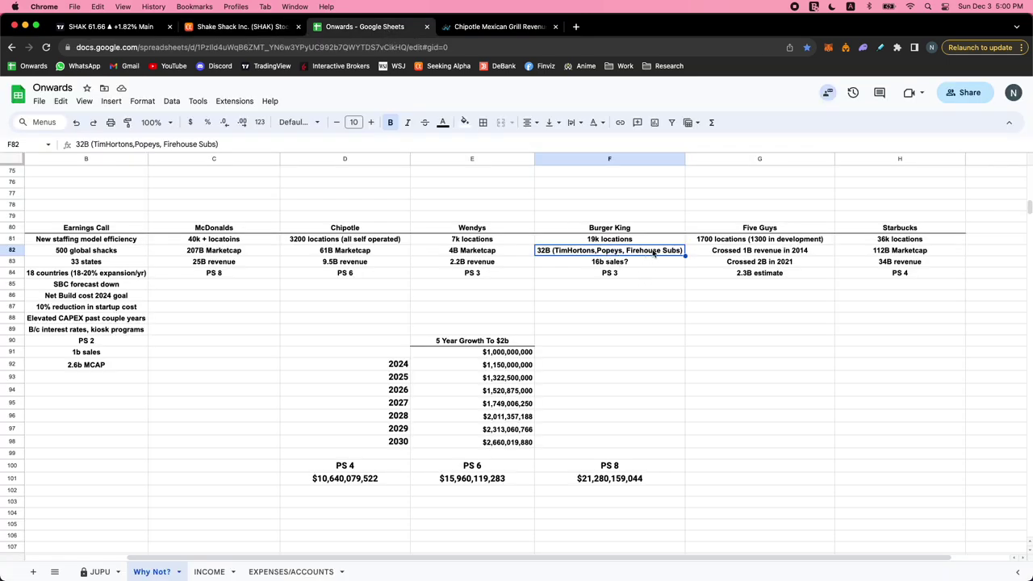
click(580, 263)
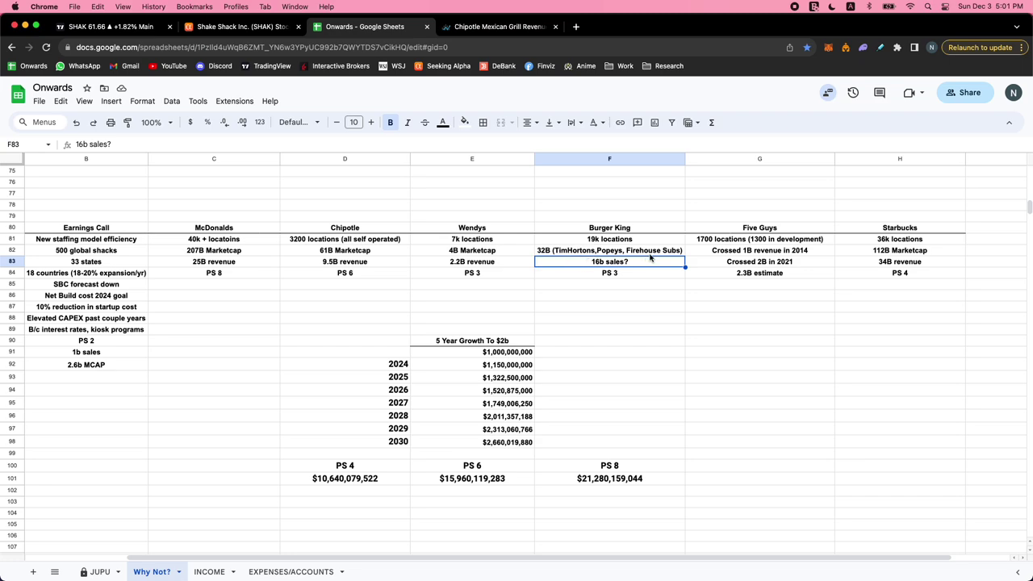
click(720, 252)
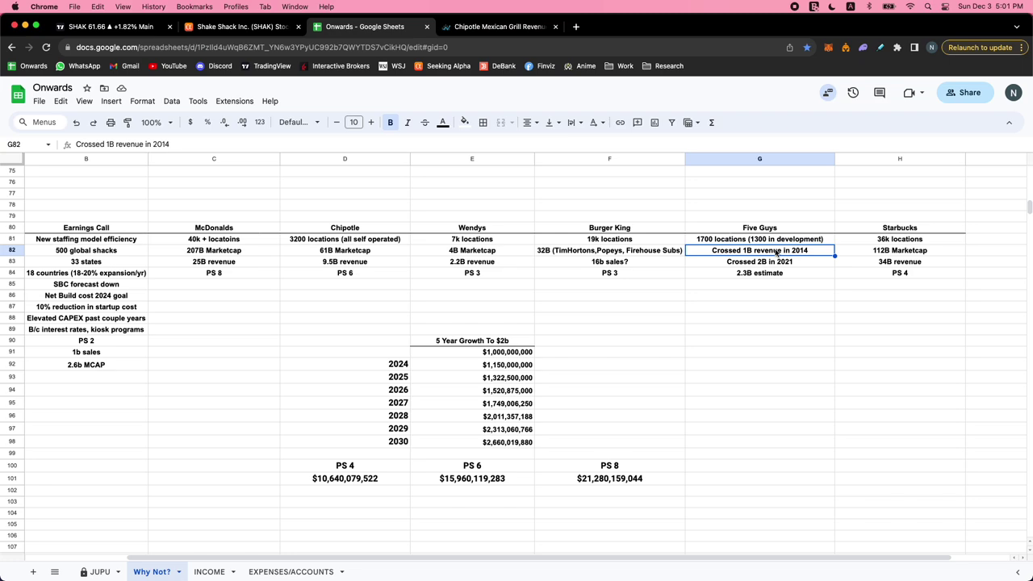
click(87, 353)
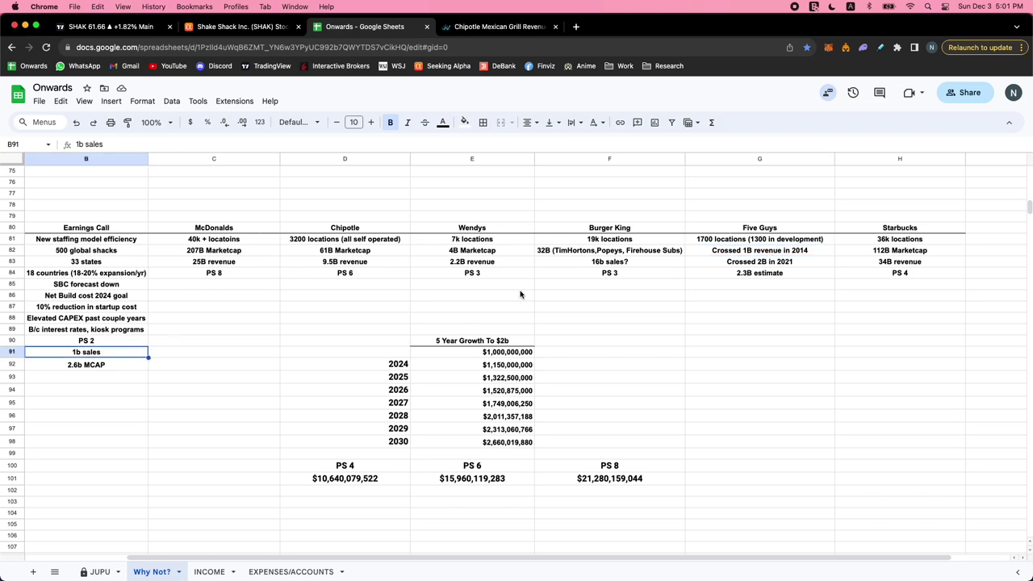
click(767, 254)
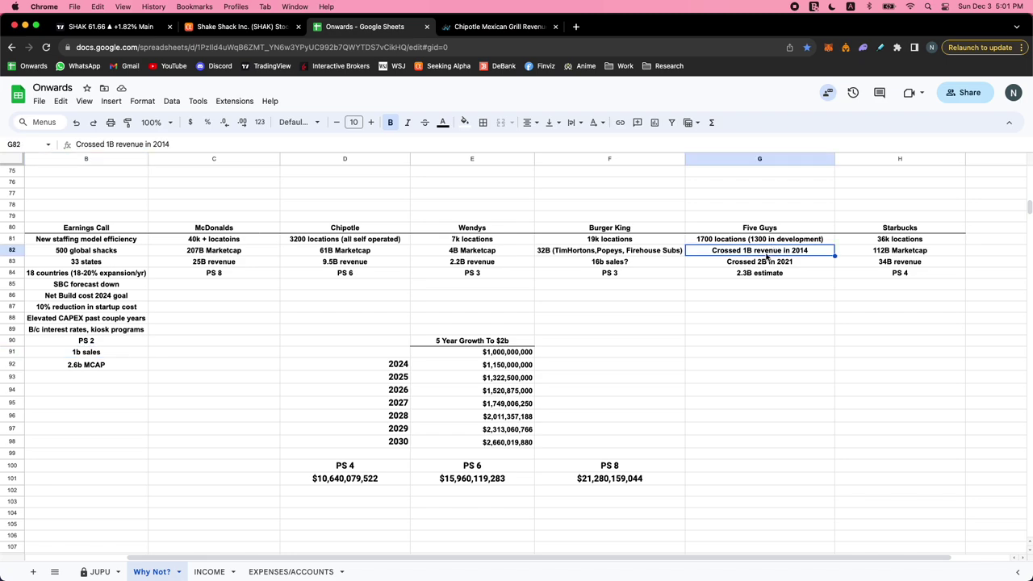
click(777, 265)
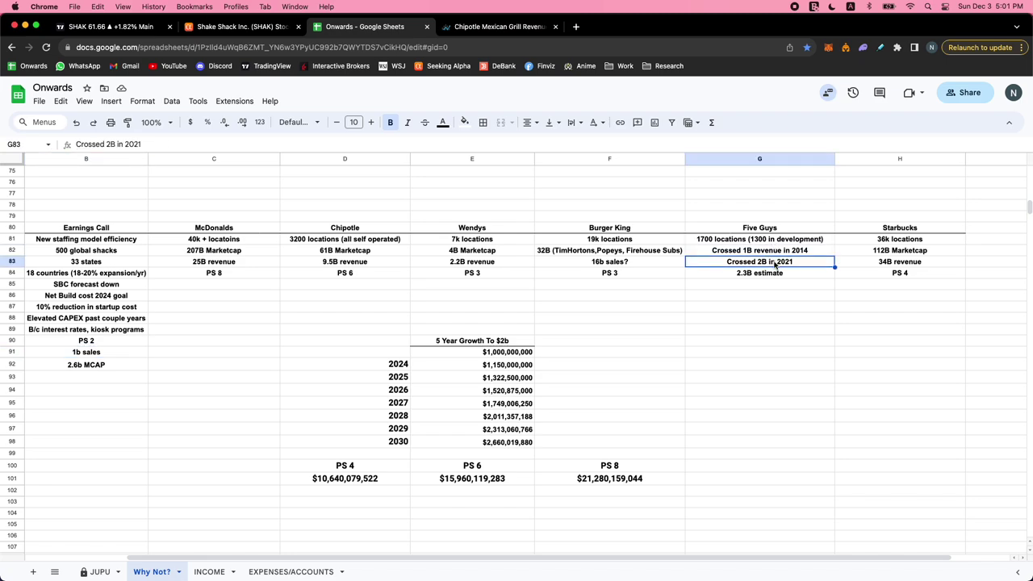
click(760, 277)
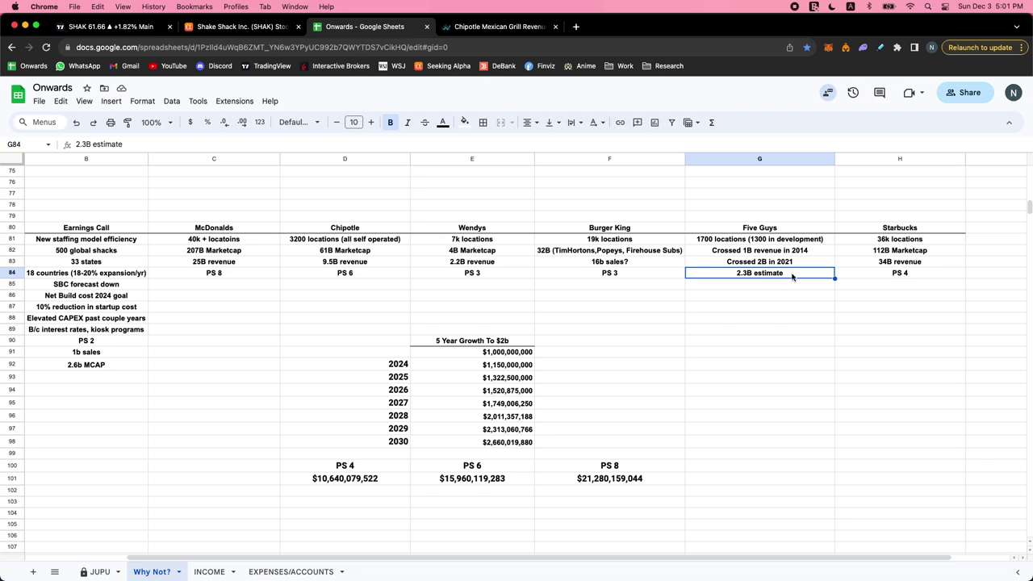
- Check Starbucks' market cap and compare the price-to-sales notes of McDonalds, Chipotle, Wendys, Burger King and Starbucks
click(901, 253)
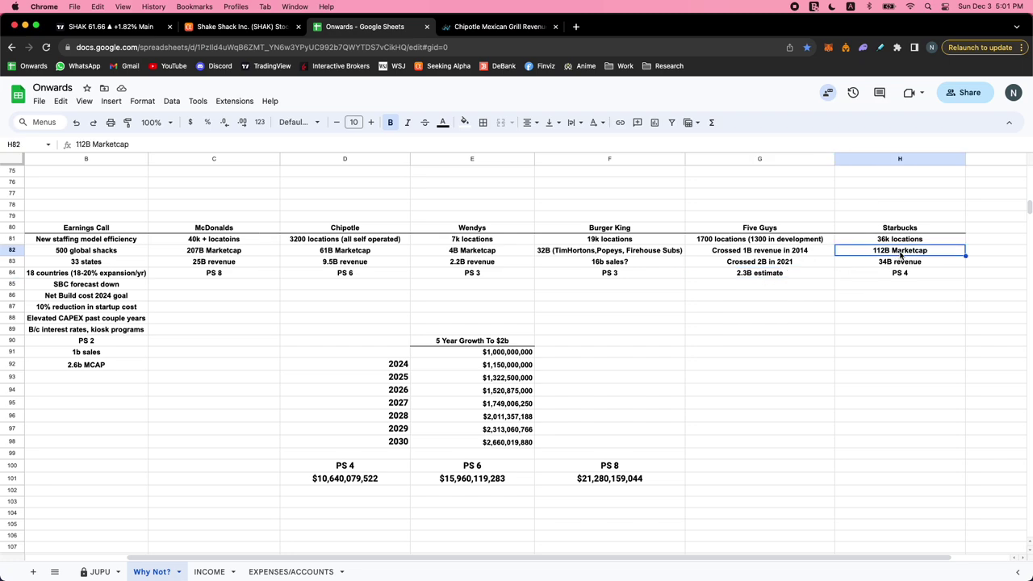
click(918, 273)
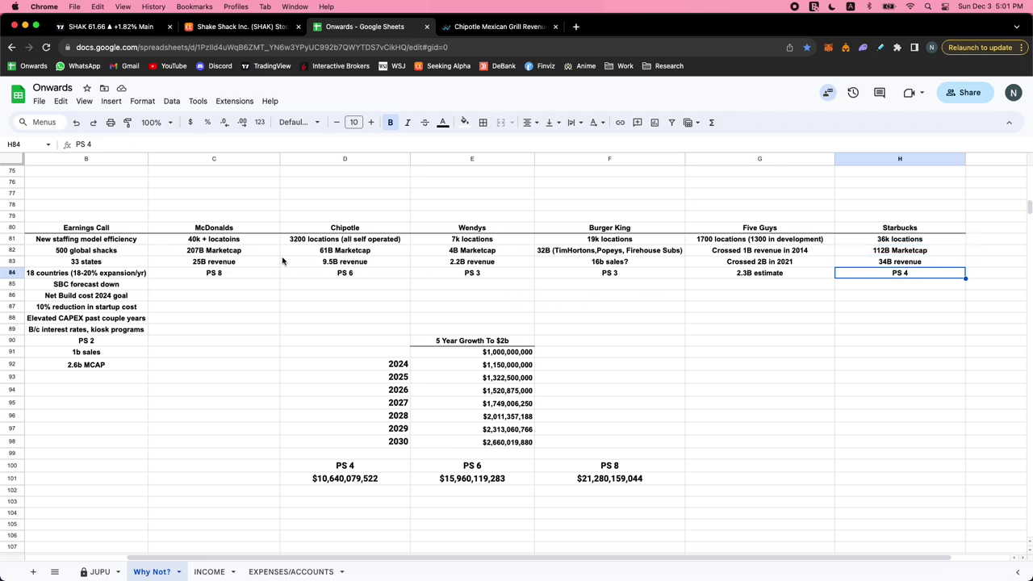
click(244, 275)
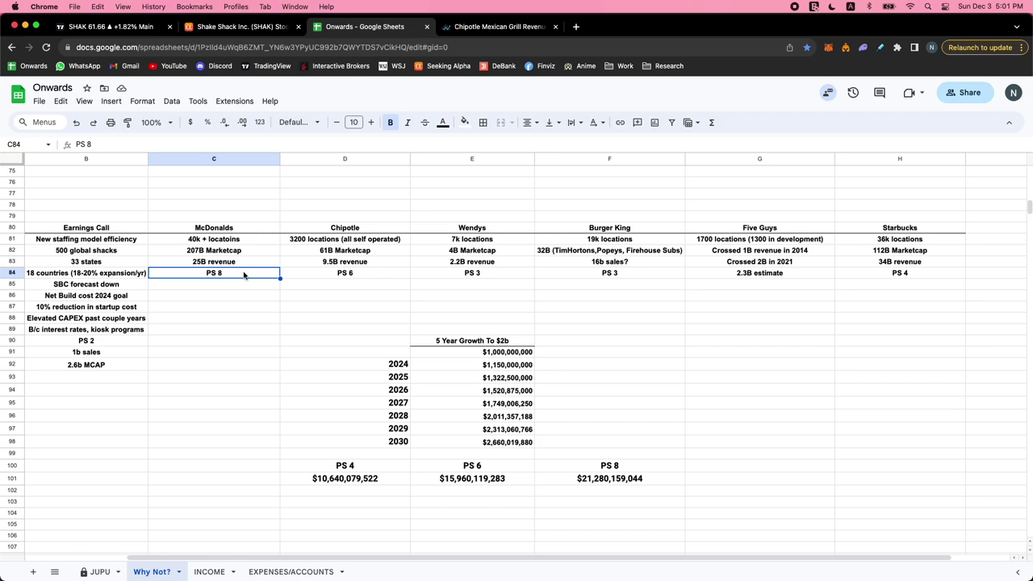
click(334, 275)
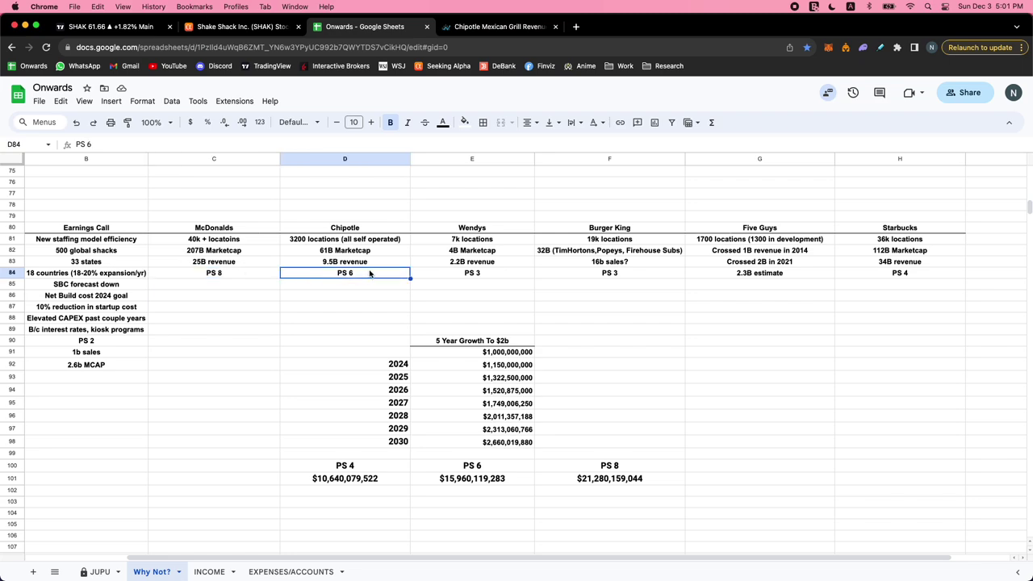
click(455, 279)
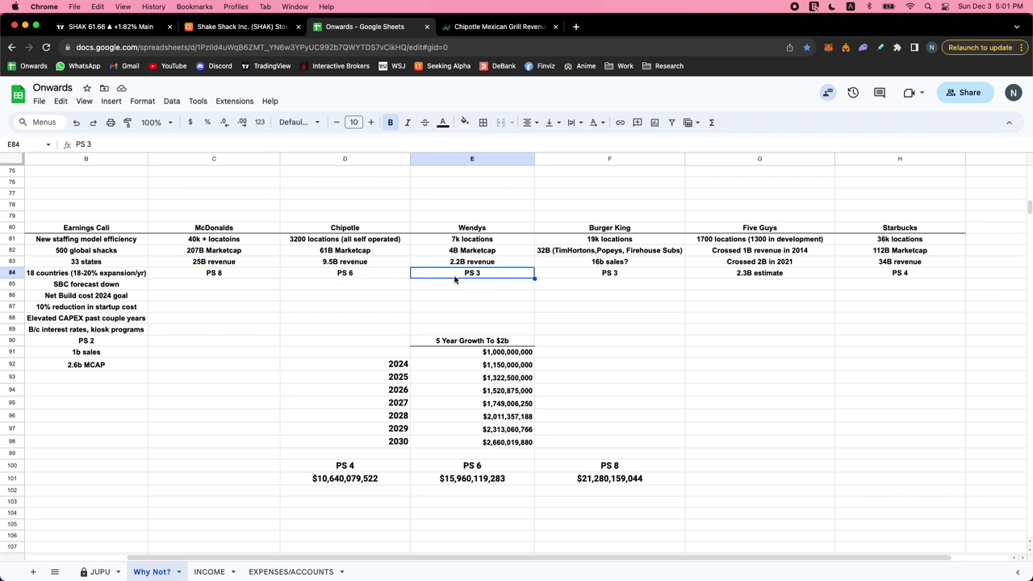
click(611, 277)
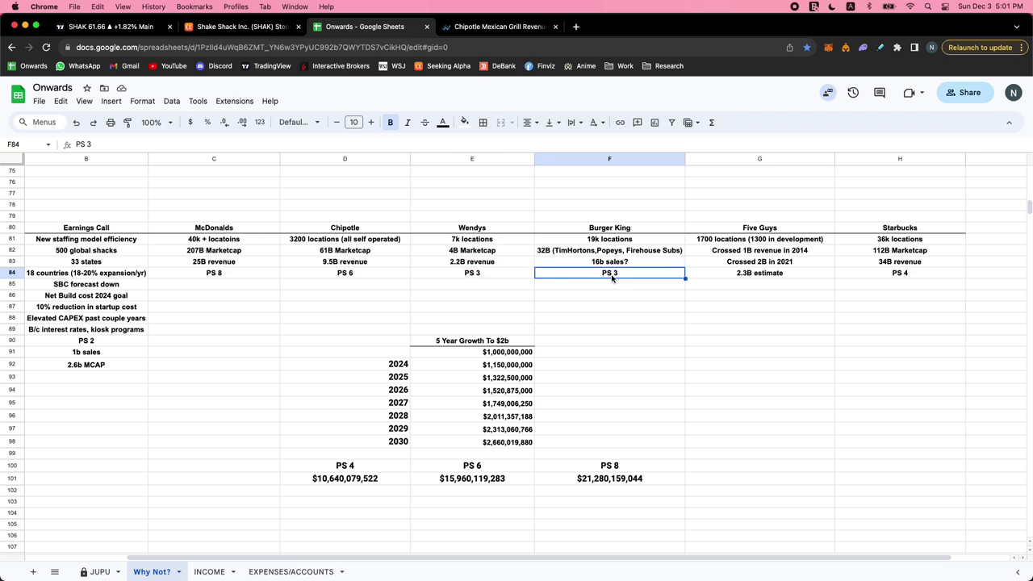
click(913, 273)
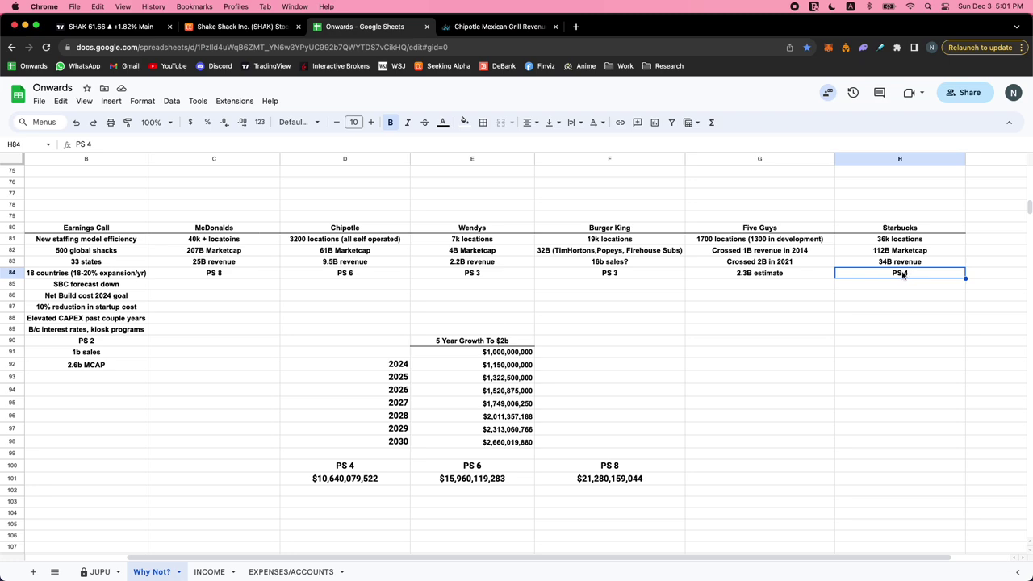
- Switch to Macrotrends, examine Chipotle's historical revenue and quarterly growth charts, and return to the Onwards spreadsheet
click(501, 26)
scroll(645, 335, down, 1)
scroll(645, 336, down, 1)
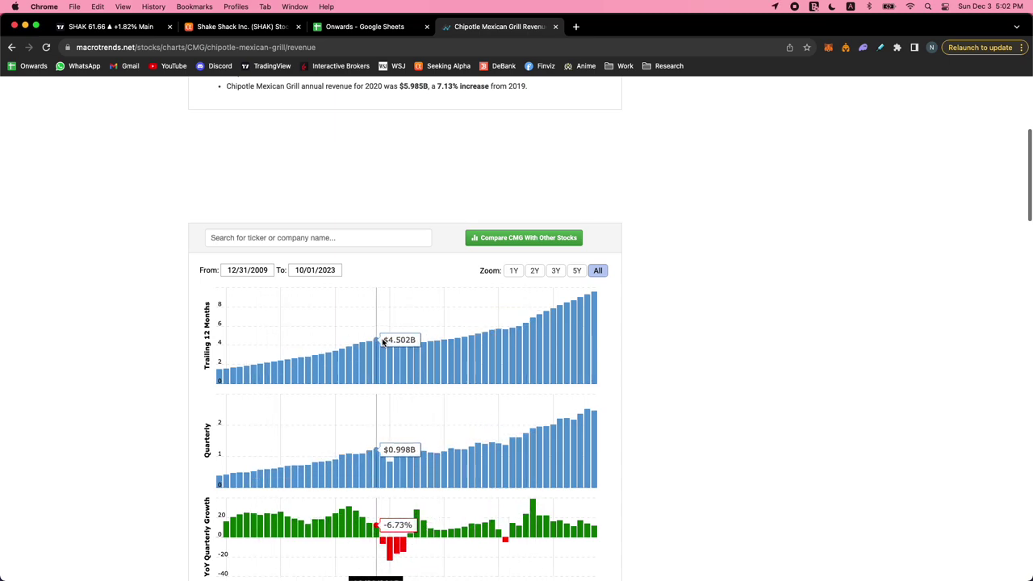
scroll(395, 323, down, 3)
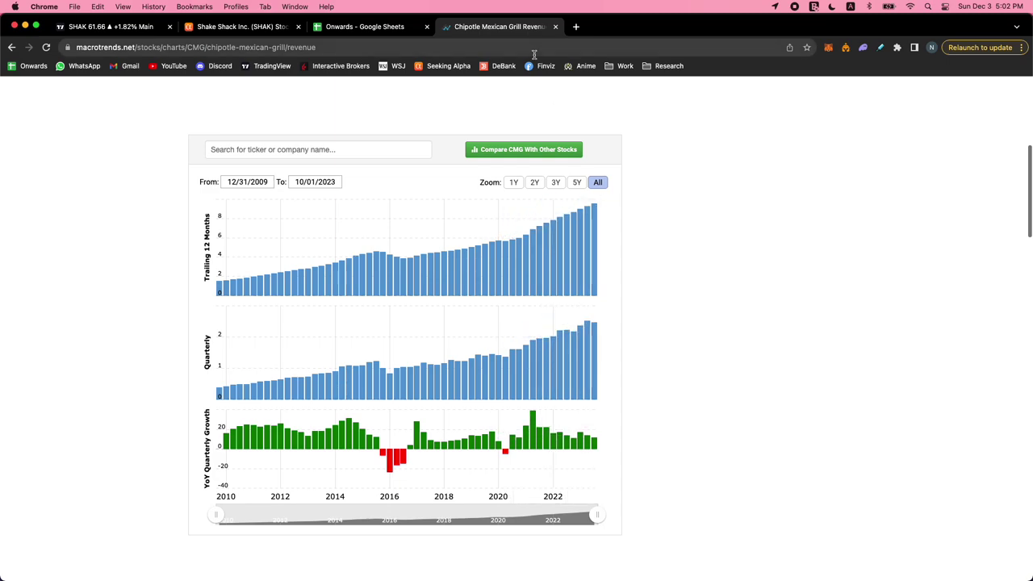
click(401, 31)
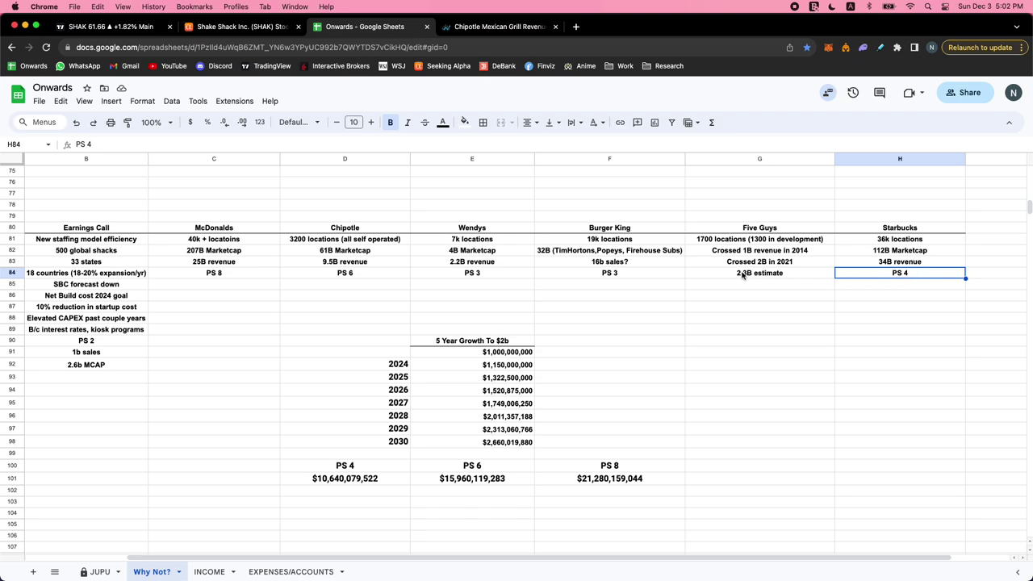
- Check Chipotle's price-to-sales note, switch to Seeking Alpha, and replace the symbol search with "chipotle" to open its stock page
click(364, 276)
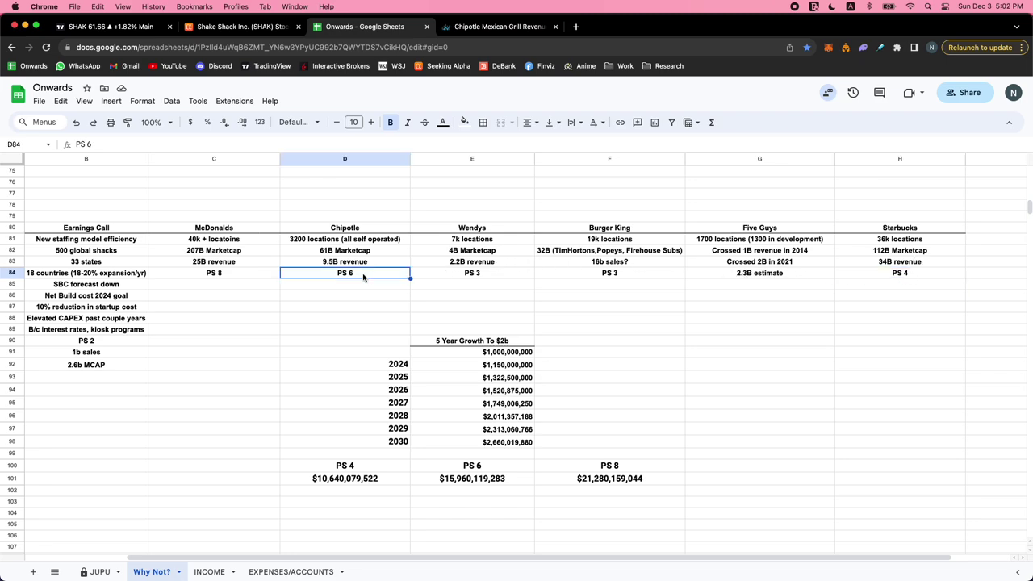
click(238, 27)
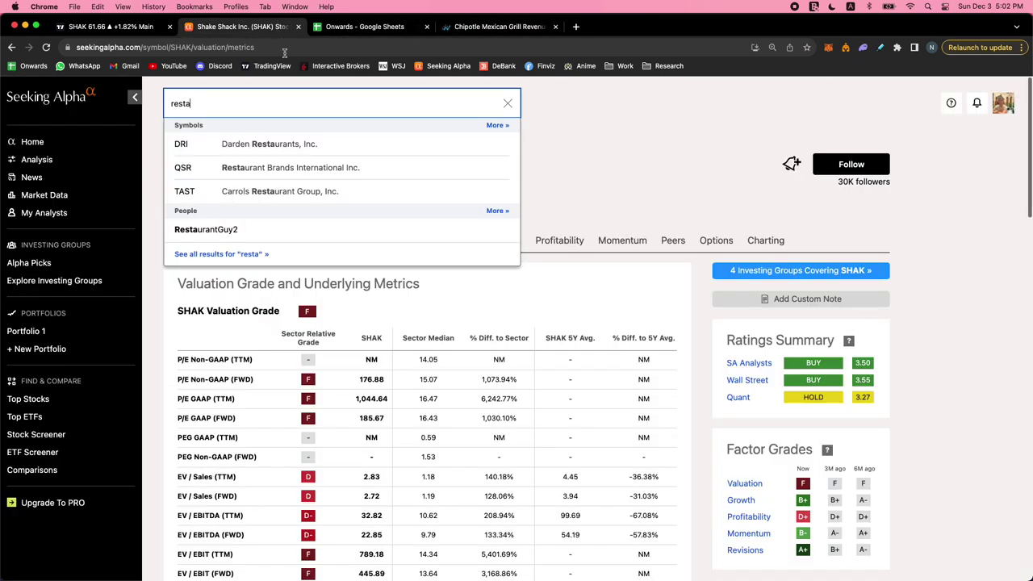
key(BackSpace)
key(BackSpace)
key(BackSpace)
key(BackSpace)
key(BackSpace)
text(ch)
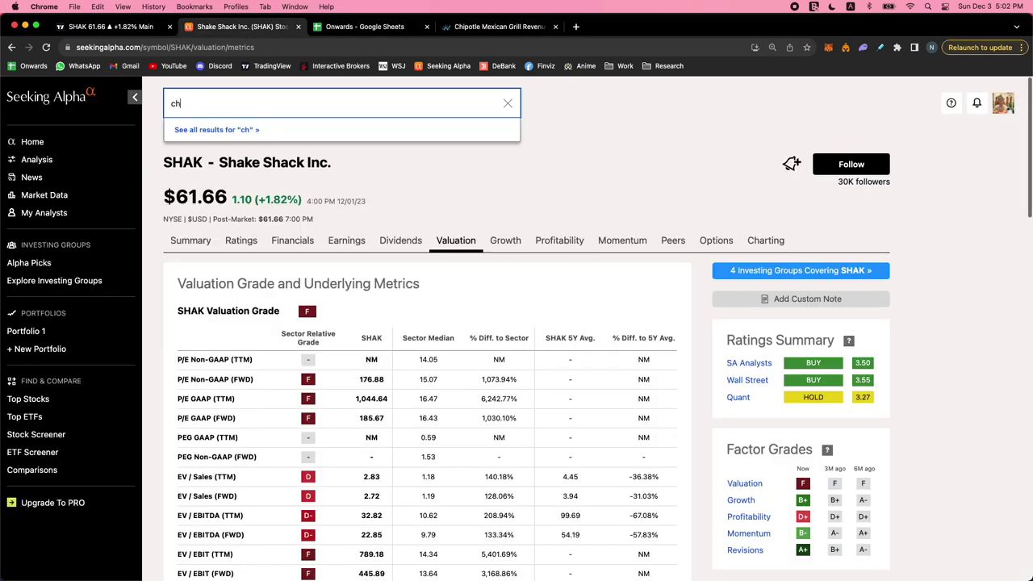
text(ipotle)
key(Return)
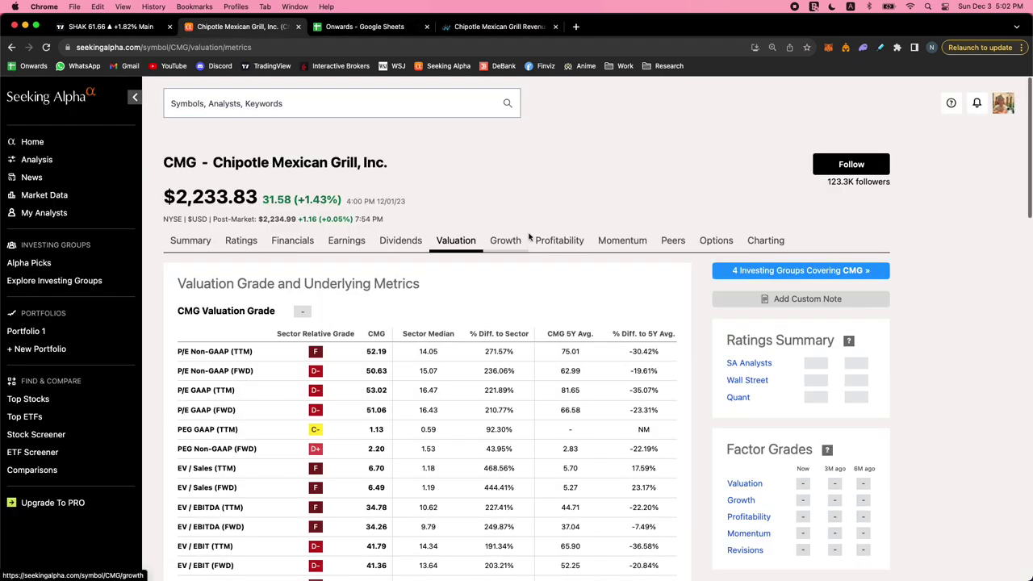
- Examine Chipotle's growth metrics, and check its 5-year average Price / Sales (TTM) in the valuation metrics
click(506, 240)
scroll(551, 295, down, 3)
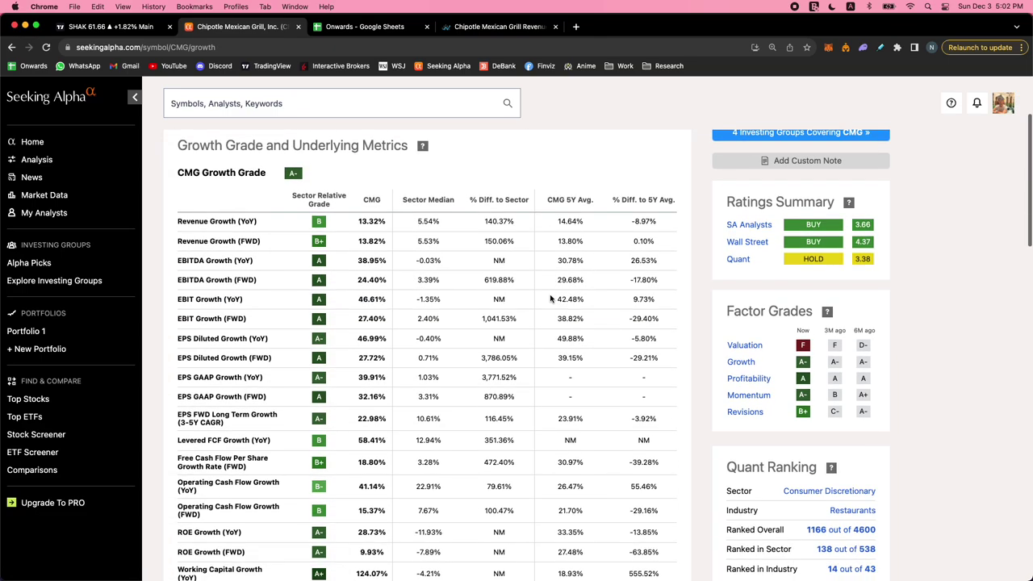
scroll(565, 274, down, 2)
scroll(557, 258, up, 4)
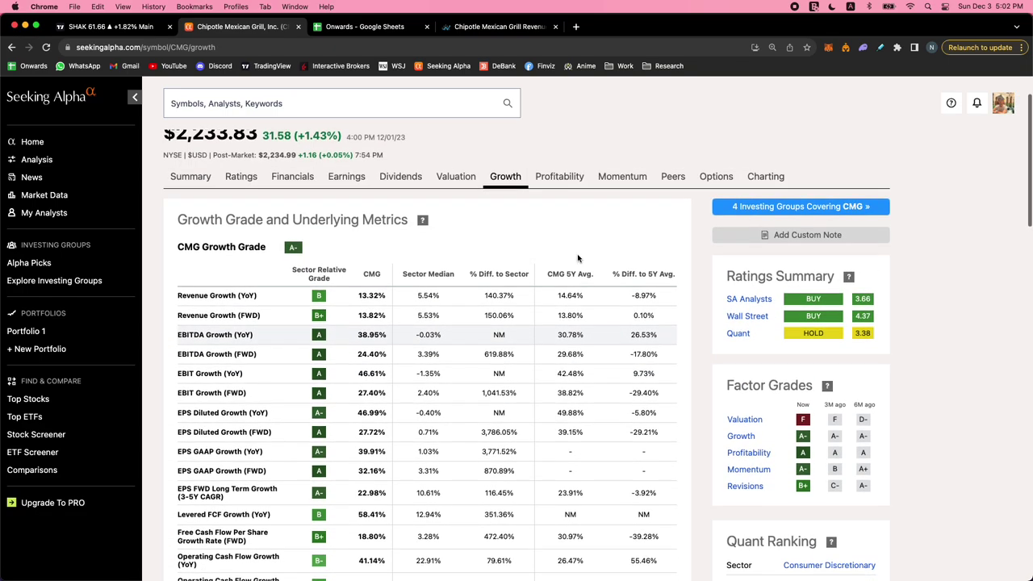
click(456, 177)
scroll(543, 275, down, 3)
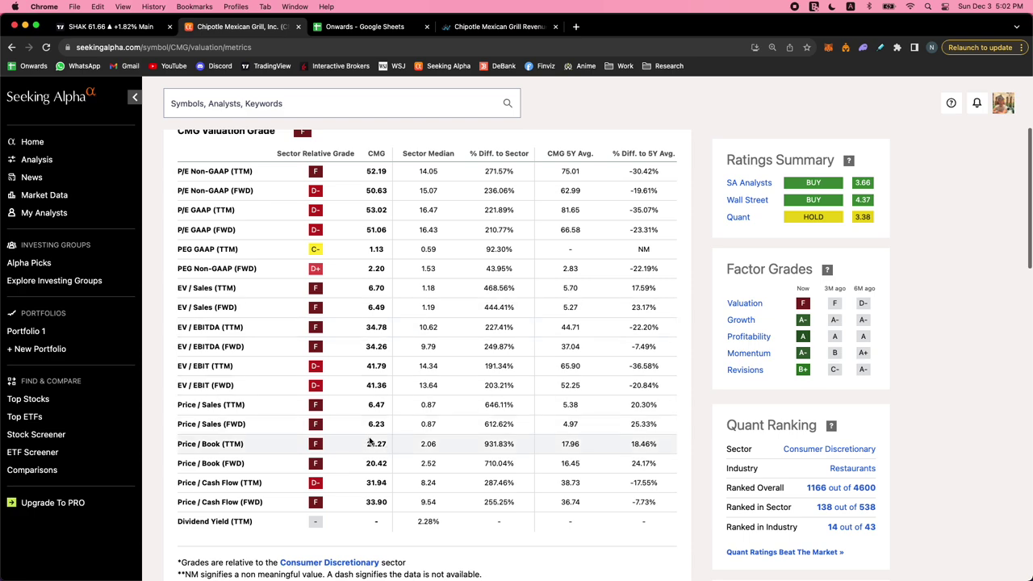
drag(562, 404, 587, 406)
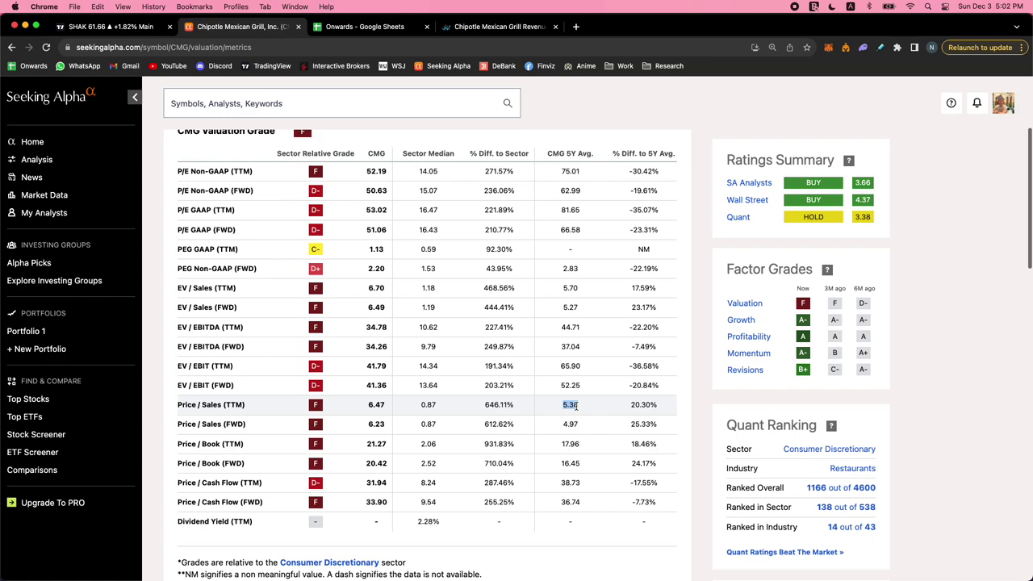
- Return to Chipotle's growth metrics and compare its year-over-year revenue growth with its 5-year average and the sector median
scroll(572, 406, up, 5)
click(505, 239)
scroll(562, 319, down, 1)
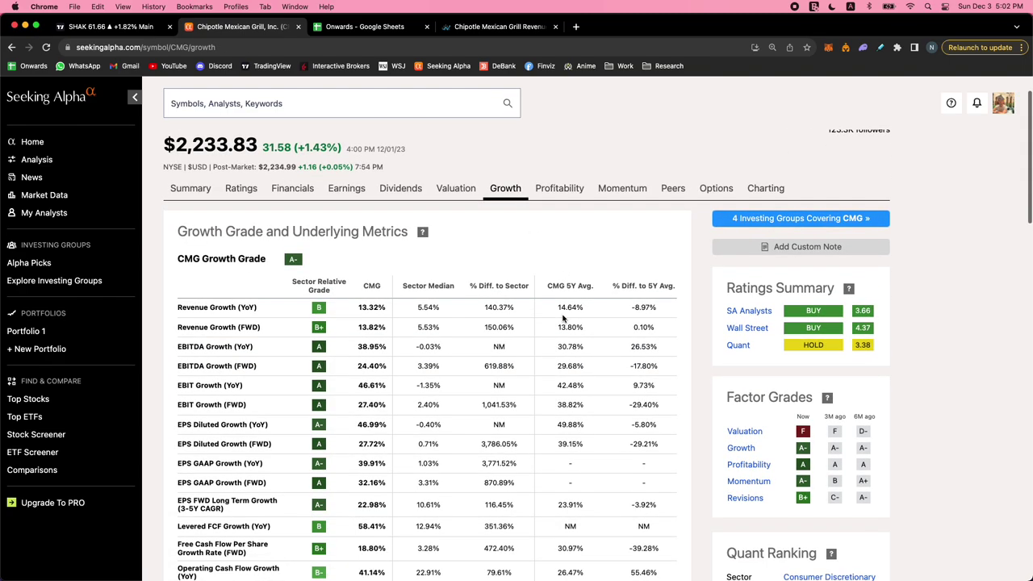
drag(558, 307, 601, 313)
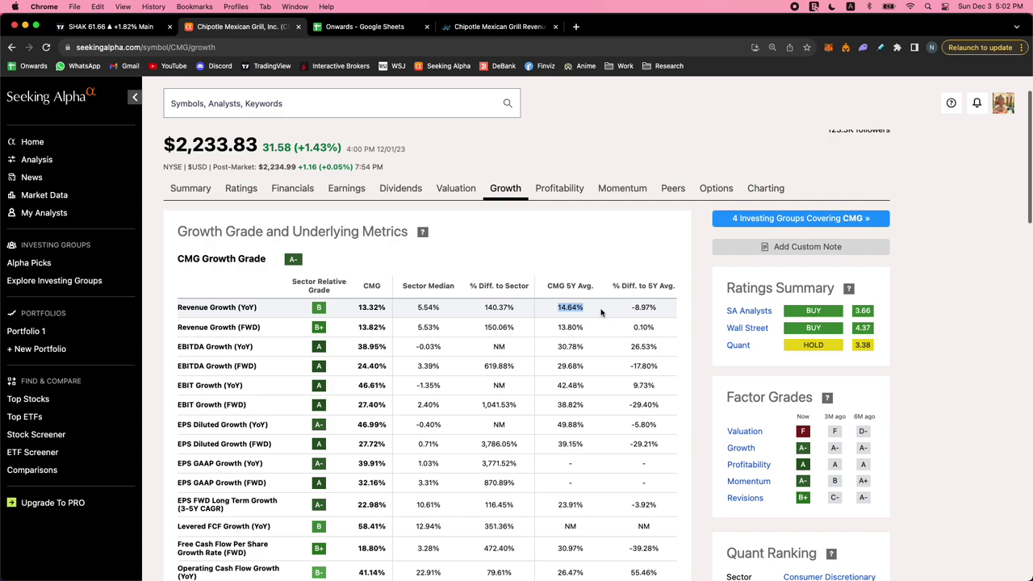
triple_click(374, 308)
triple_click(429, 307)
- Search for "shak" to open Shake Shack's growth metrics and compare its year-over-year revenue growth with its 5-year average
click(374, 103)
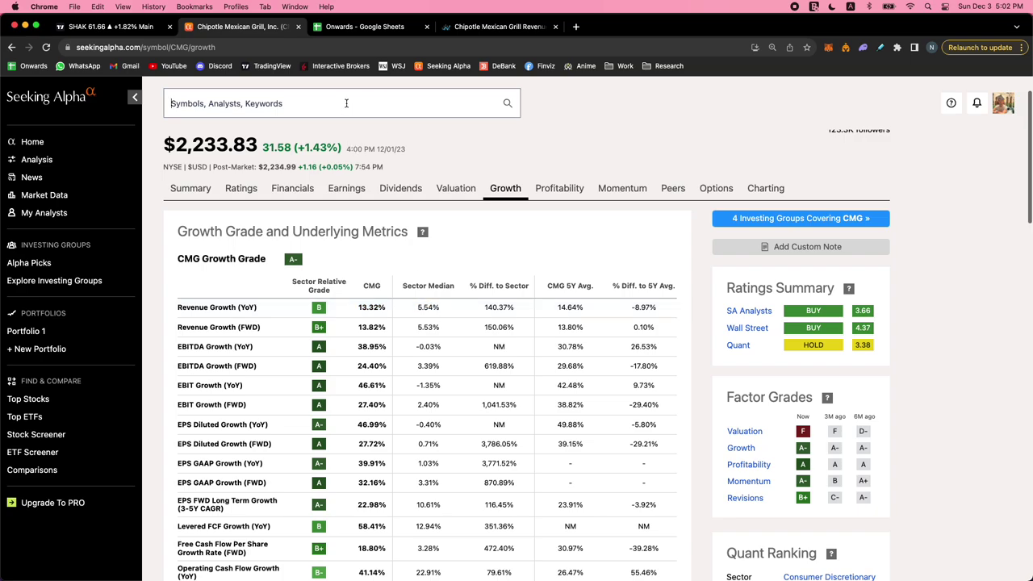
text(shak)
key(Return)
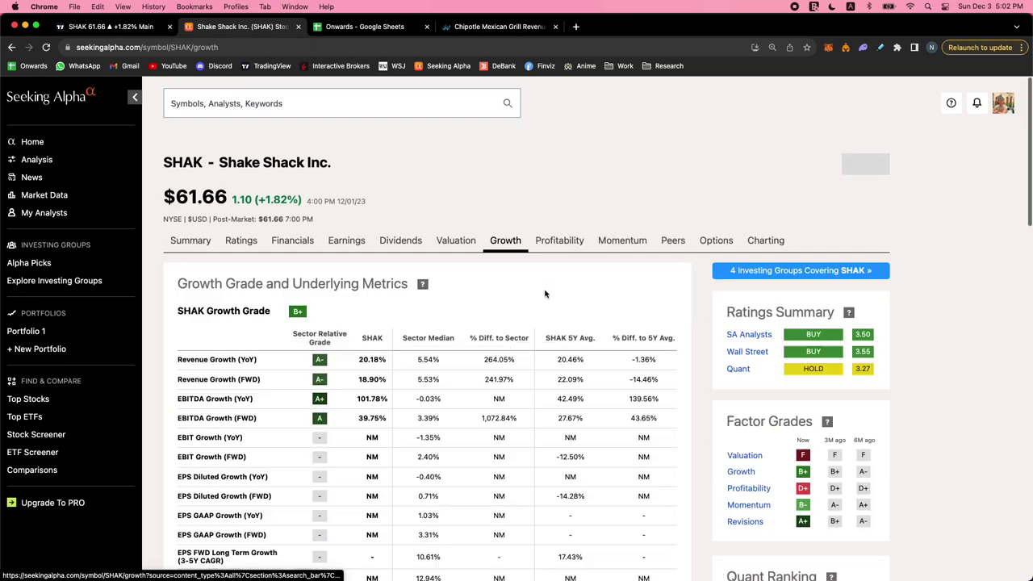
drag(558, 326, 579, 325)
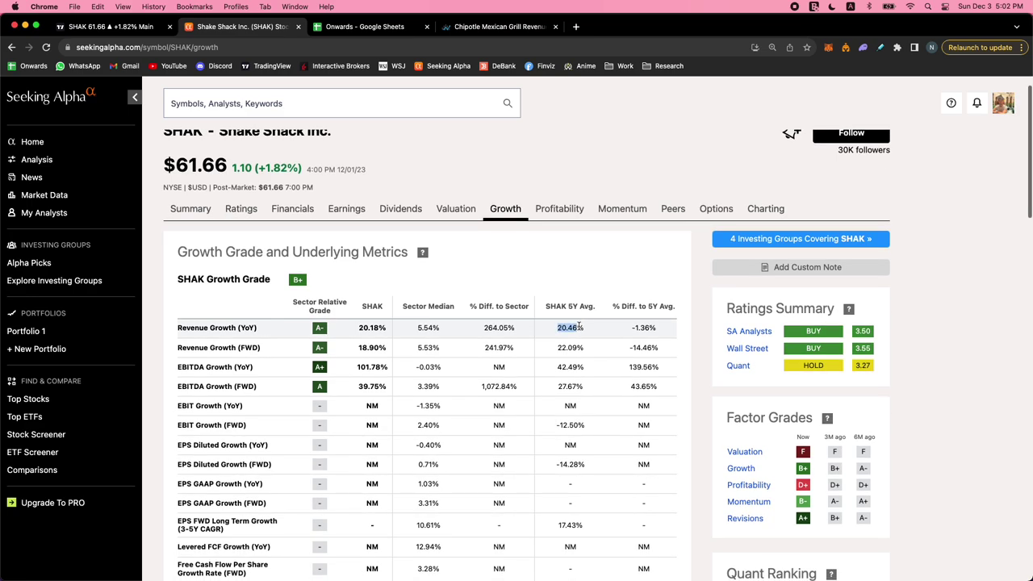
triple_click(375, 327)
double_click(570, 326)
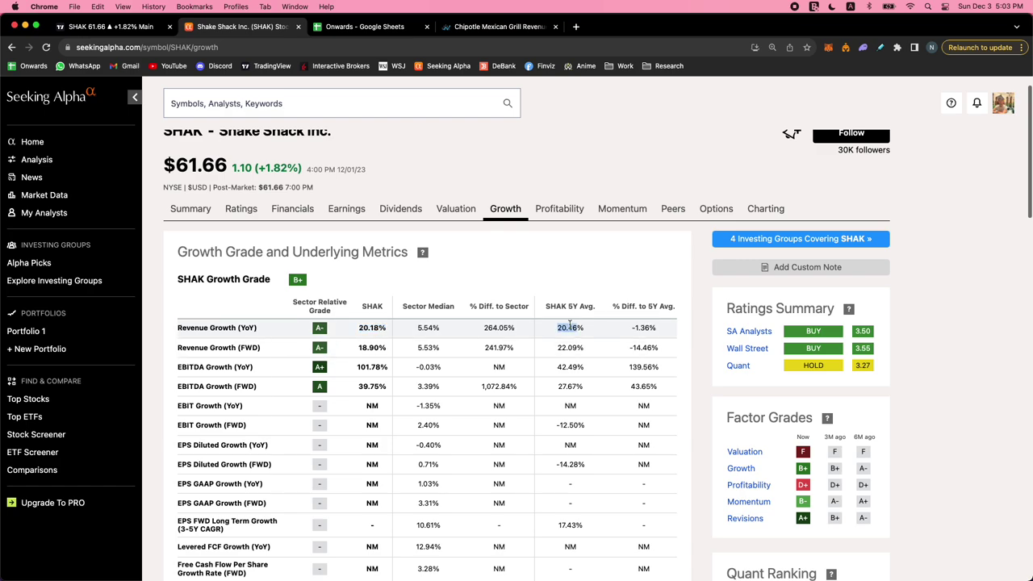
- Return to the Onwards spreadsheet, review Shake Shack's store and state counts, and inspect the formula behind the 2024 sales projection
click(394, 29)
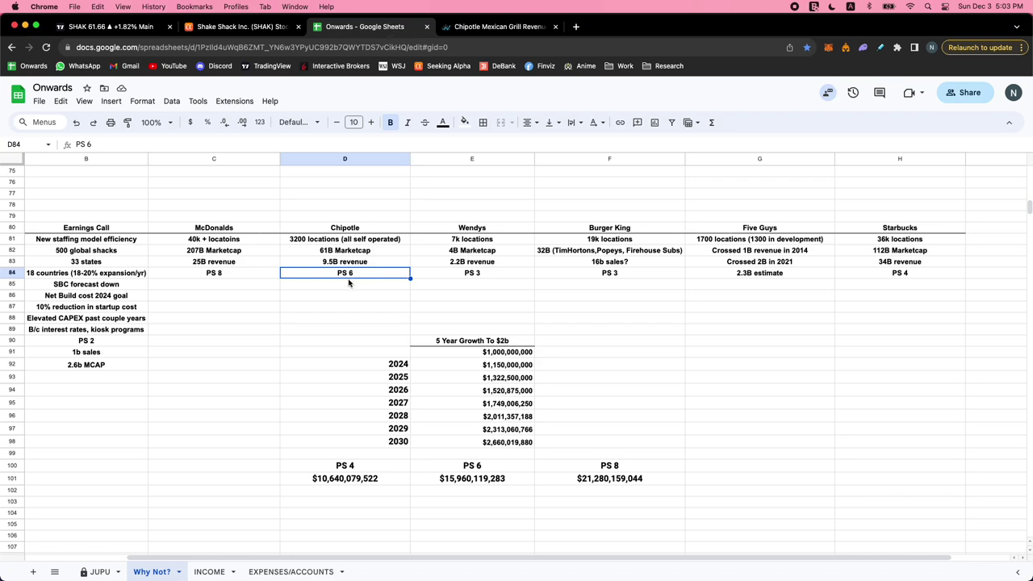
drag(103, 252, 103, 262)
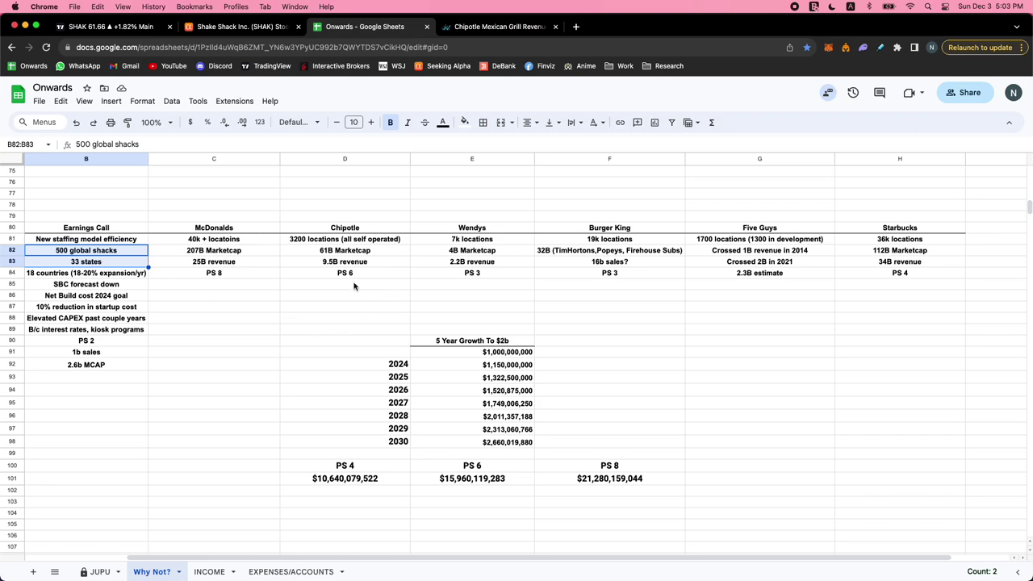
click(520, 358)
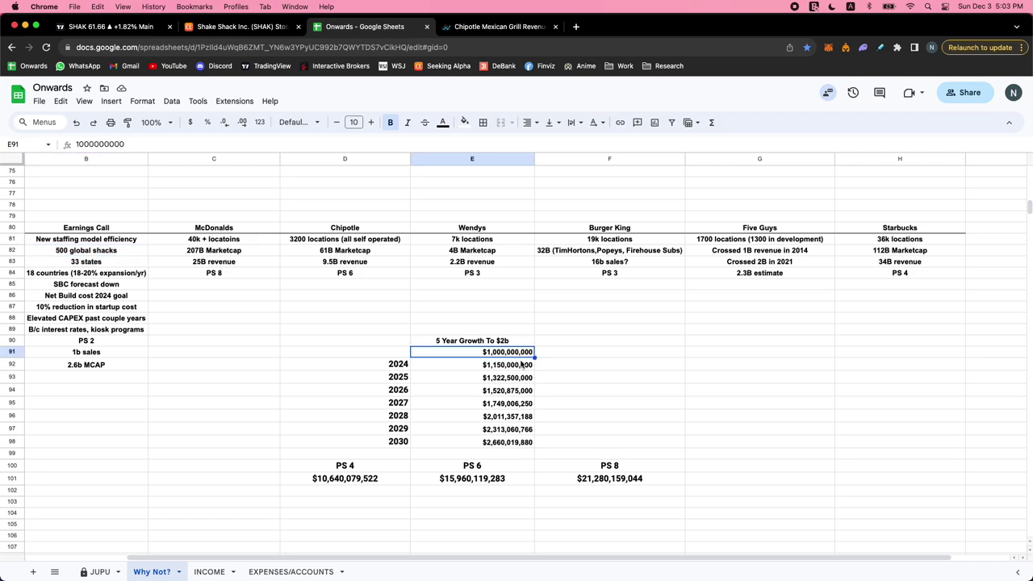
click(520, 365)
click(111, 144)
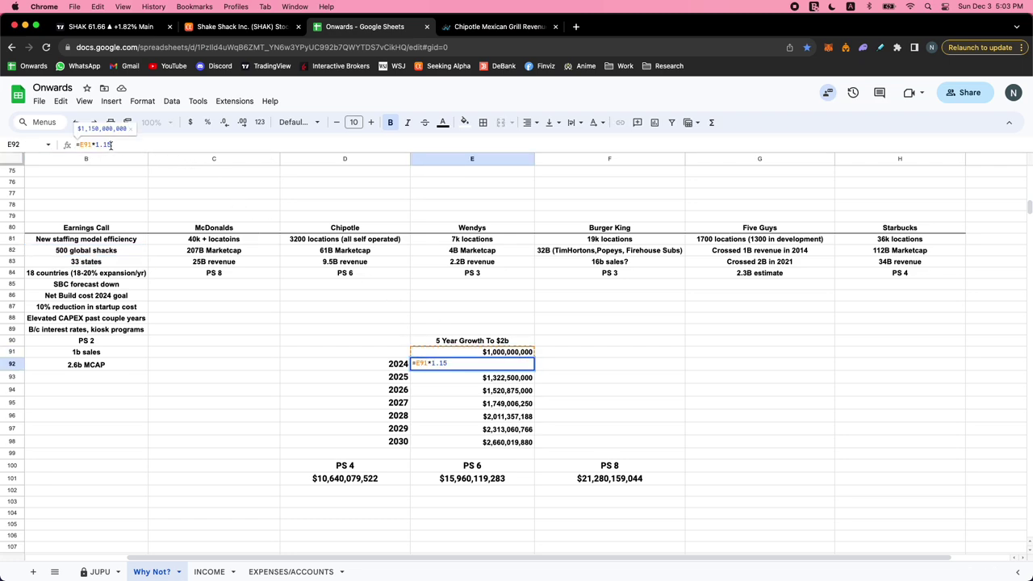
- Recheck Shake Shack's 5-year average revenue growth on Seeking Alpha, and return to the Onwards spreadsheet without editing the 2024 formula
click(234, 27)
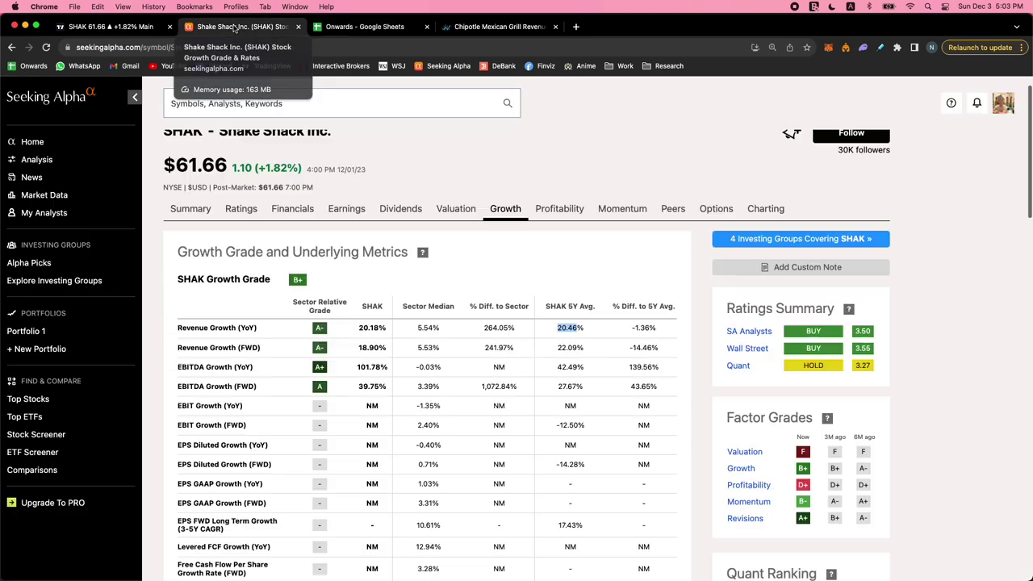
click(577, 328)
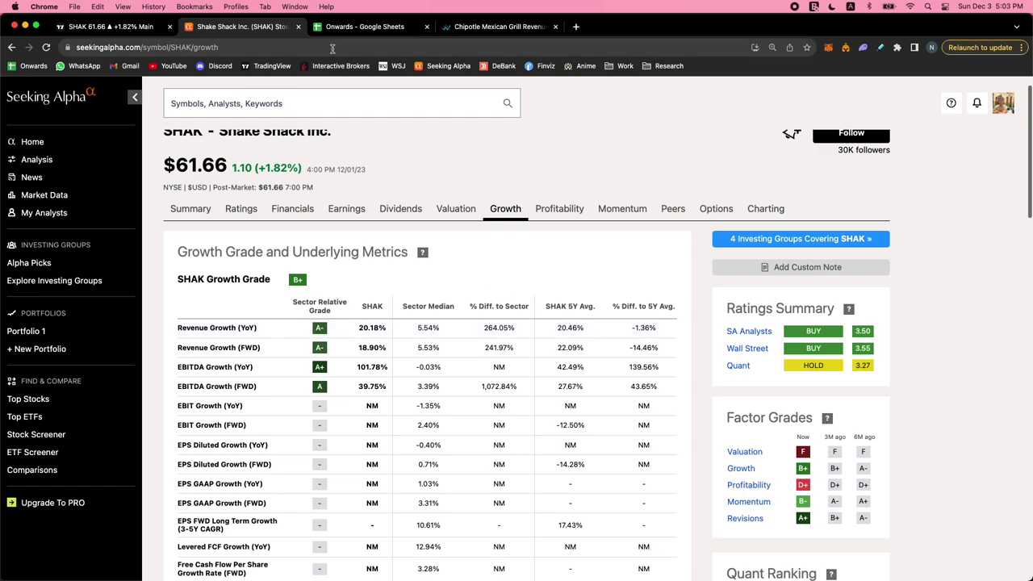
click(382, 27)
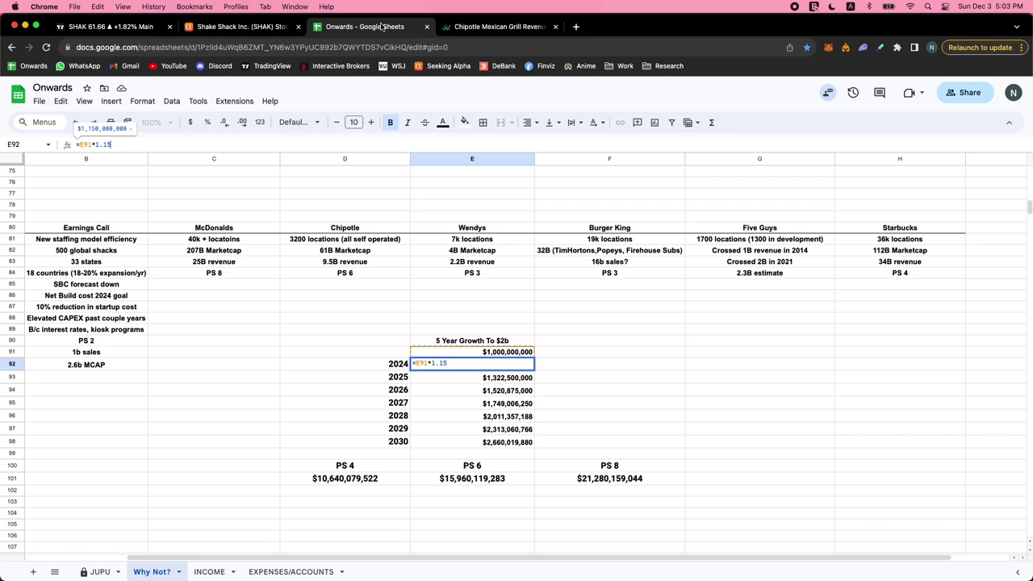
click(538, 310)
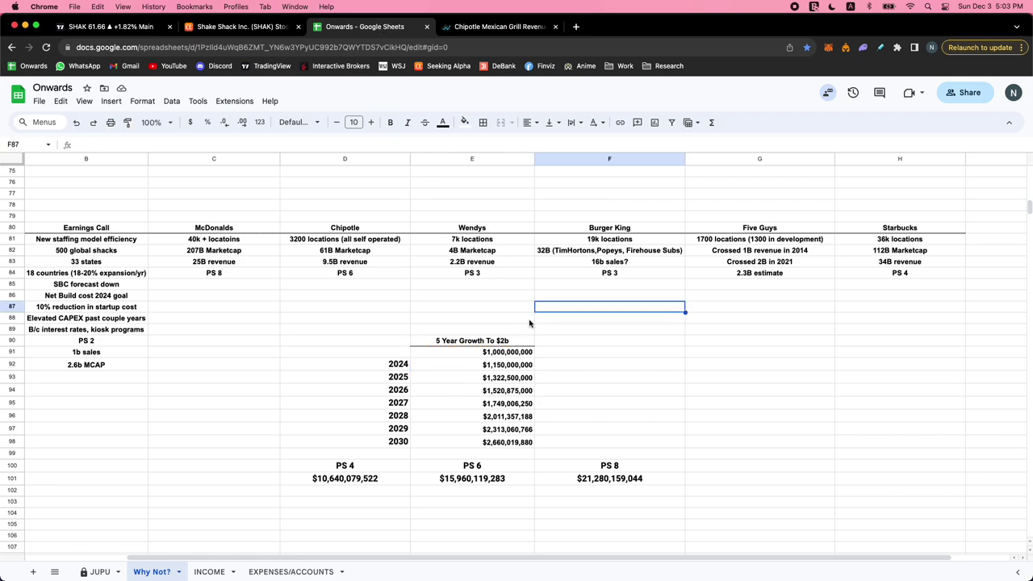
- Review the projected Shake Shack sales for 2026, 2028, 2029 and 2030 in the 5 Year Growth To $2b table
click(506, 430)
click(507, 419)
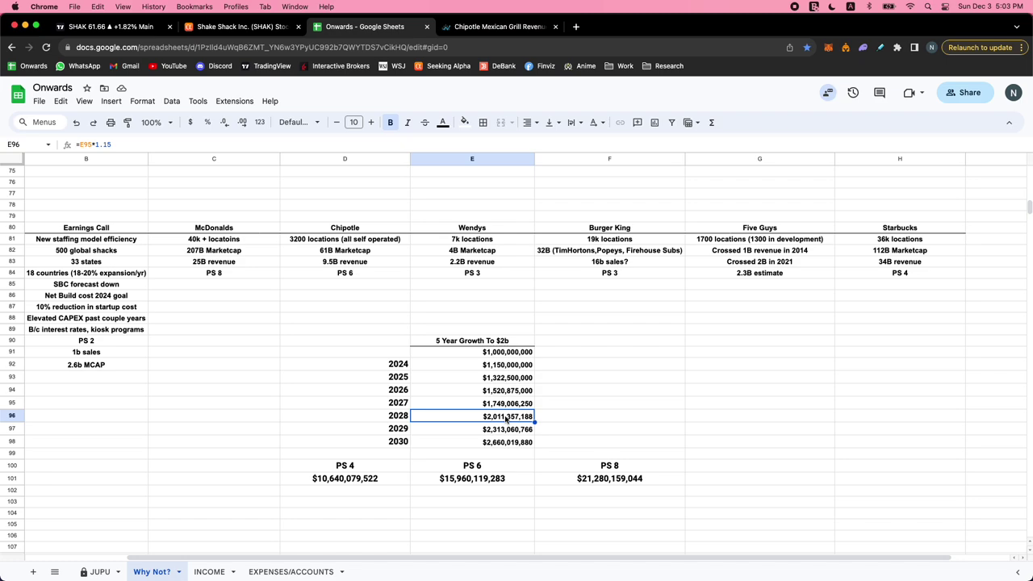
click(510, 444)
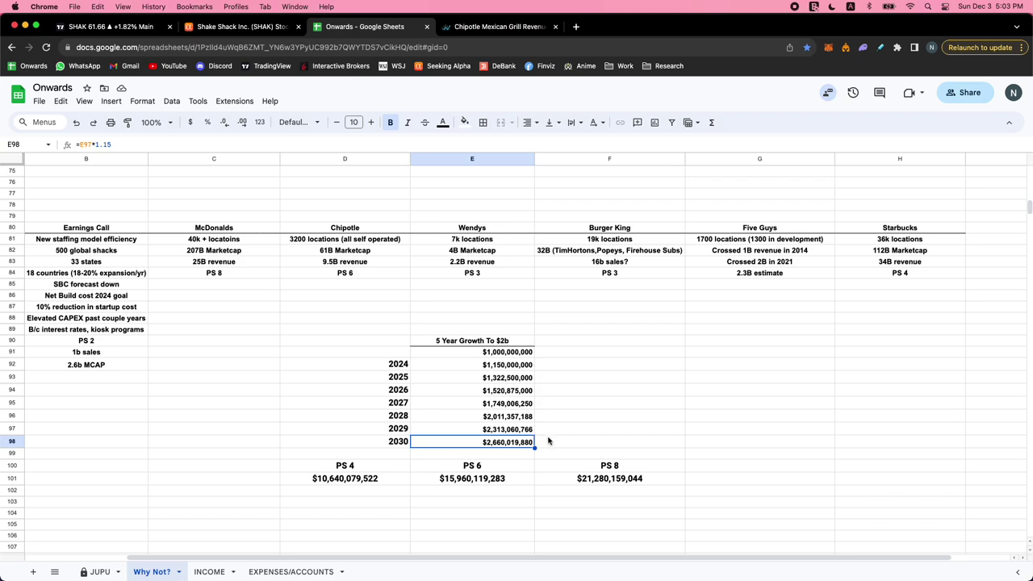
click(507, 391)
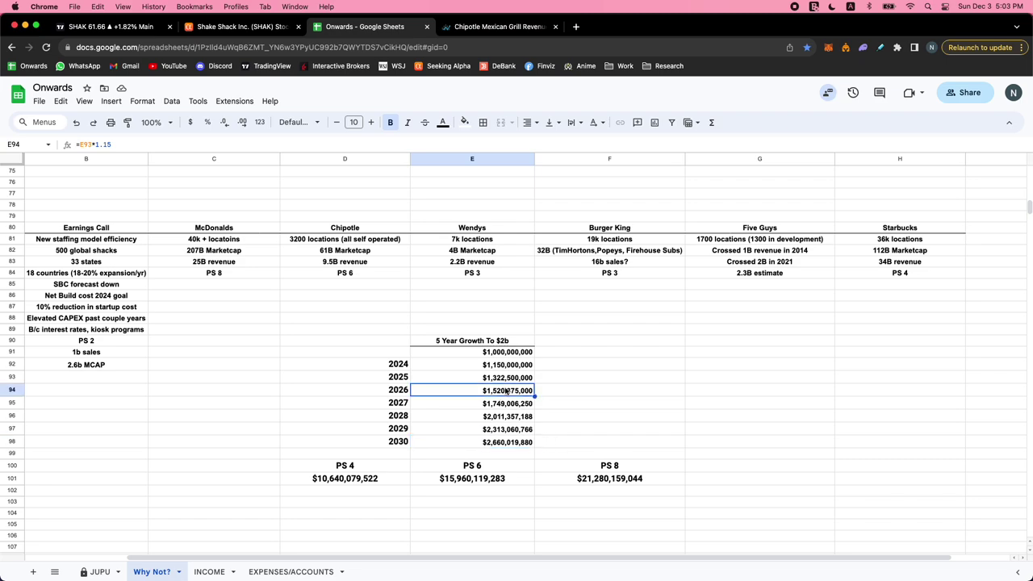
click(509, 443)
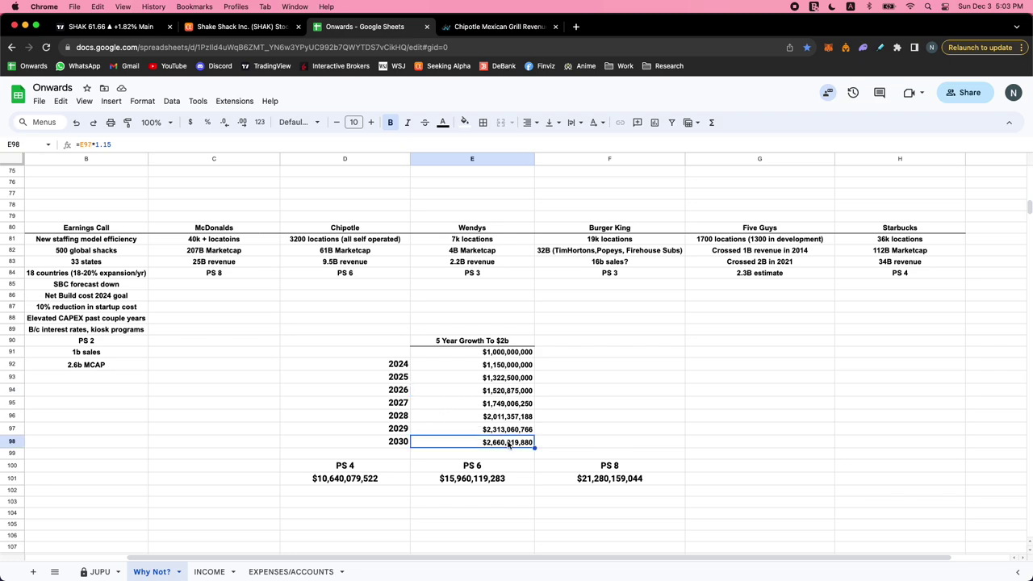
- Compare the restaurant chains' price-to-sales notes with the projected valuations under PS 4, PS 6 and PS 8
click(374, 465)
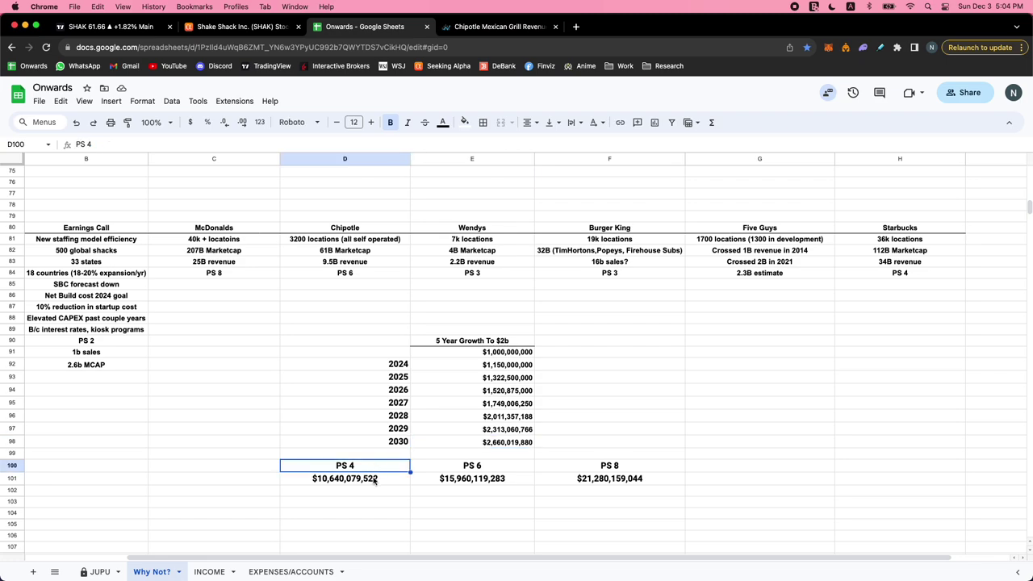
drag(252, 273, 579, 279)
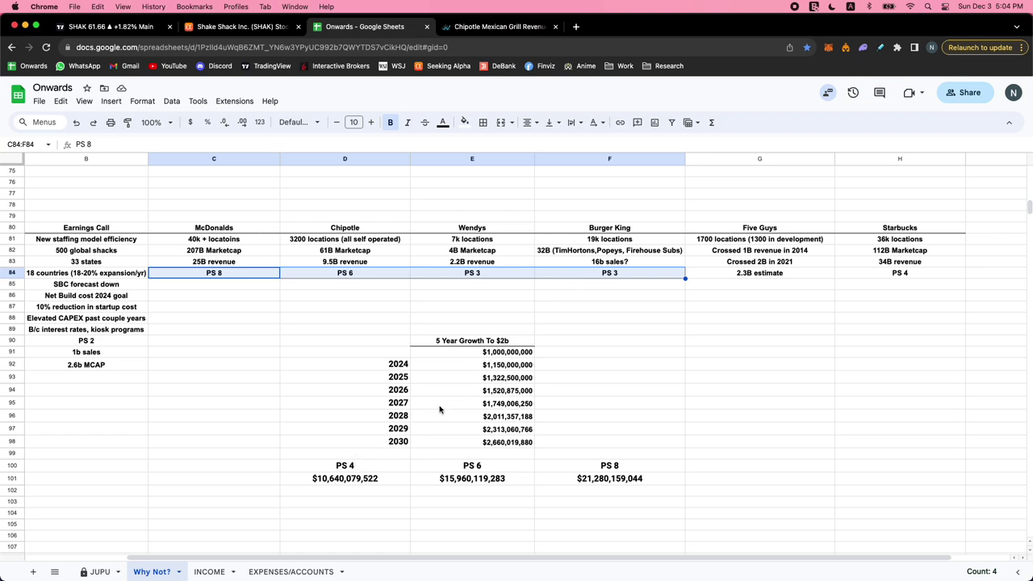
click(367, 481)
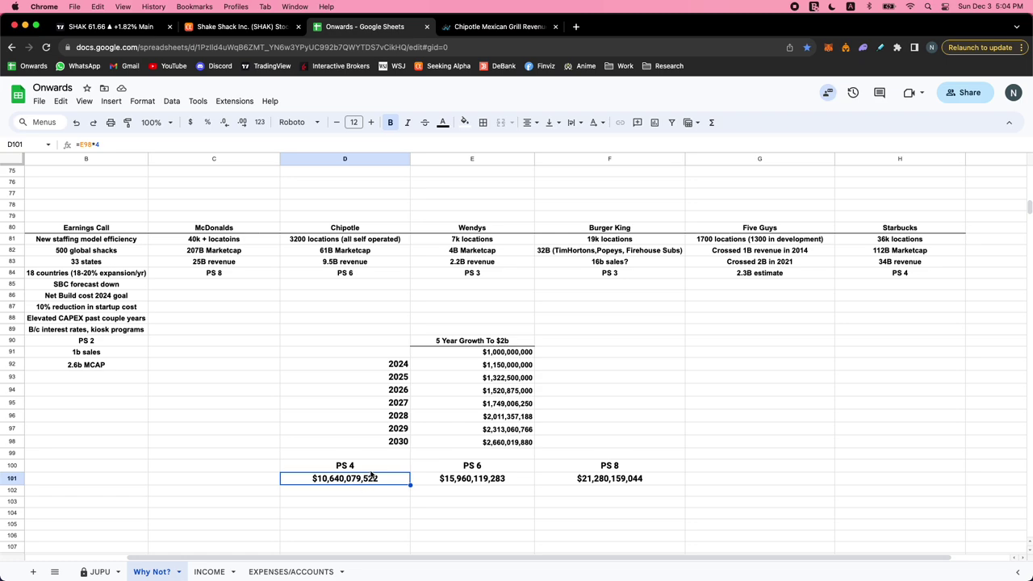
click(507, 480)
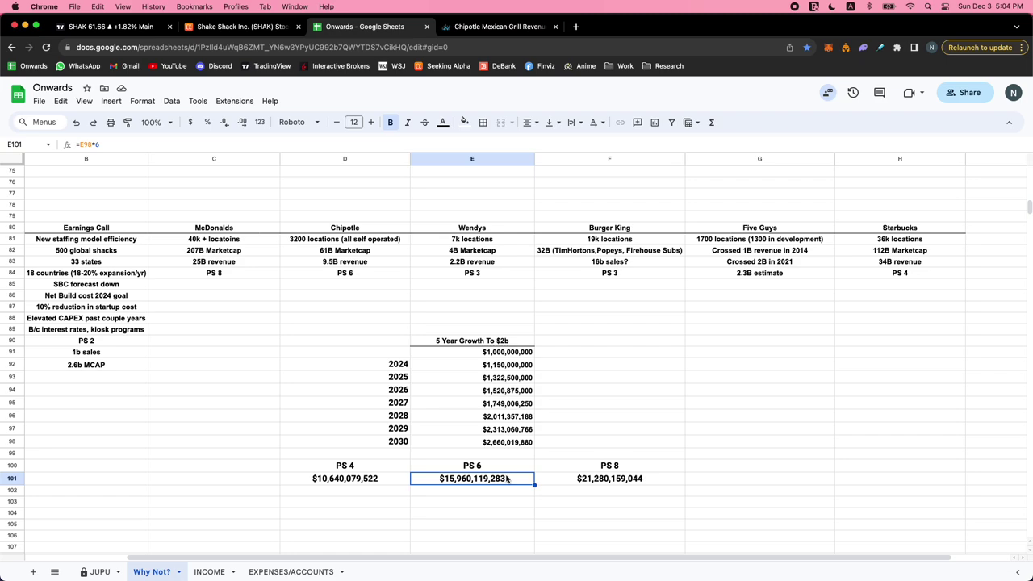
click(632, 479)
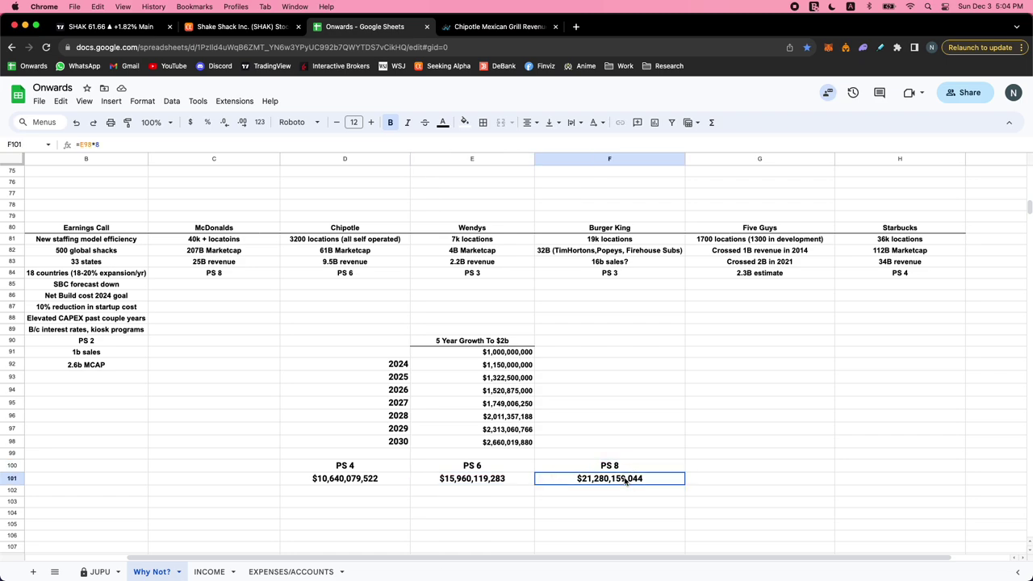
- Review Chipotle's revenue, McDonalds' price-to-sales note and the full Chipotle column of comparison notes
click(357, 266)
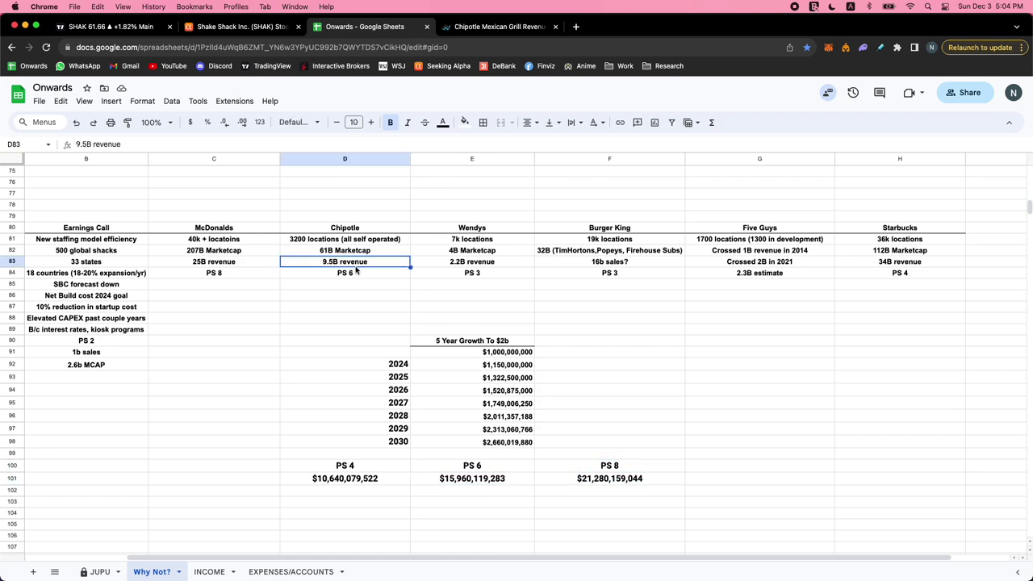
click(248, 273)
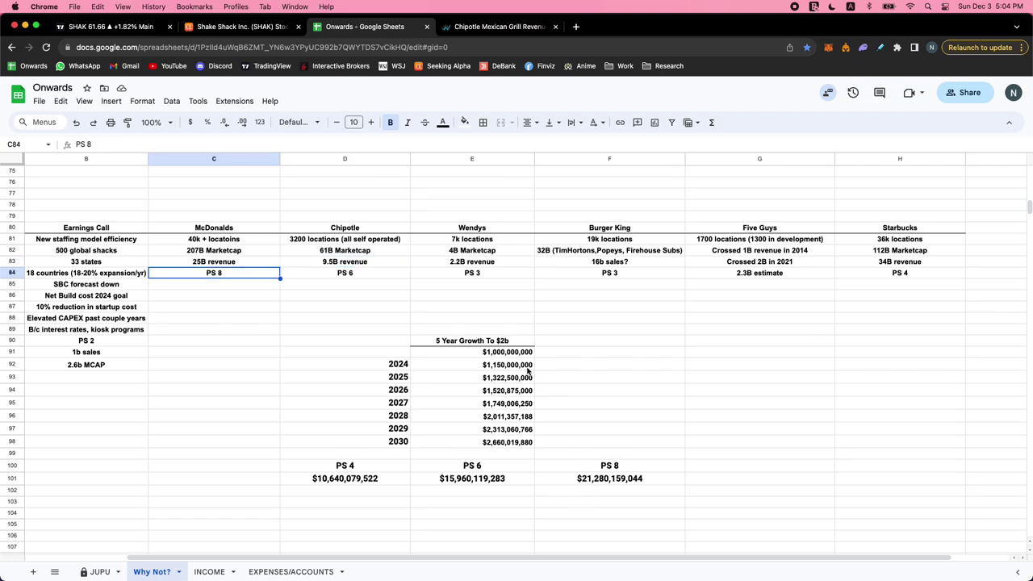
drag(251, 273, 354, 305)
click(355, 216)
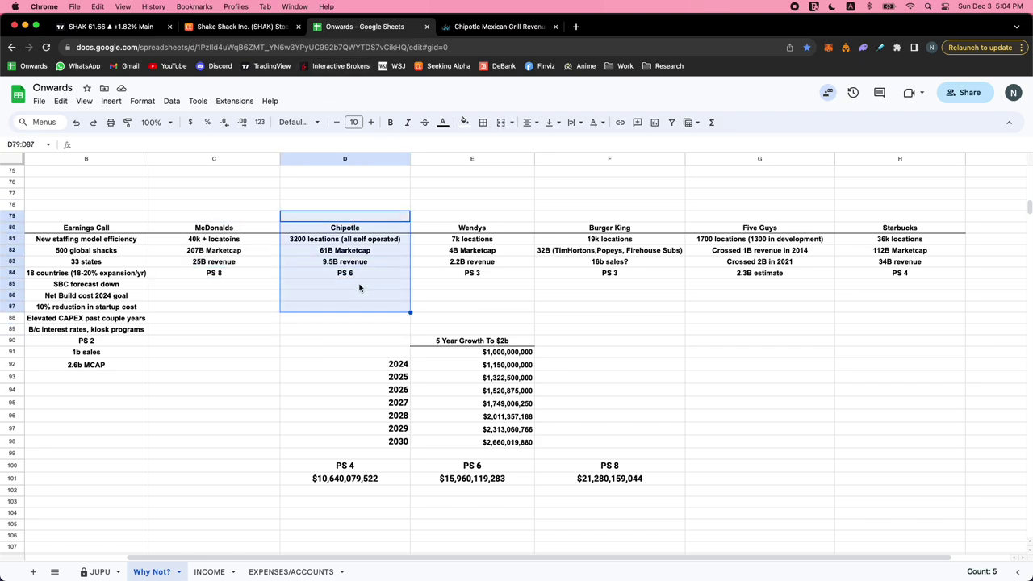
click(360, 287)
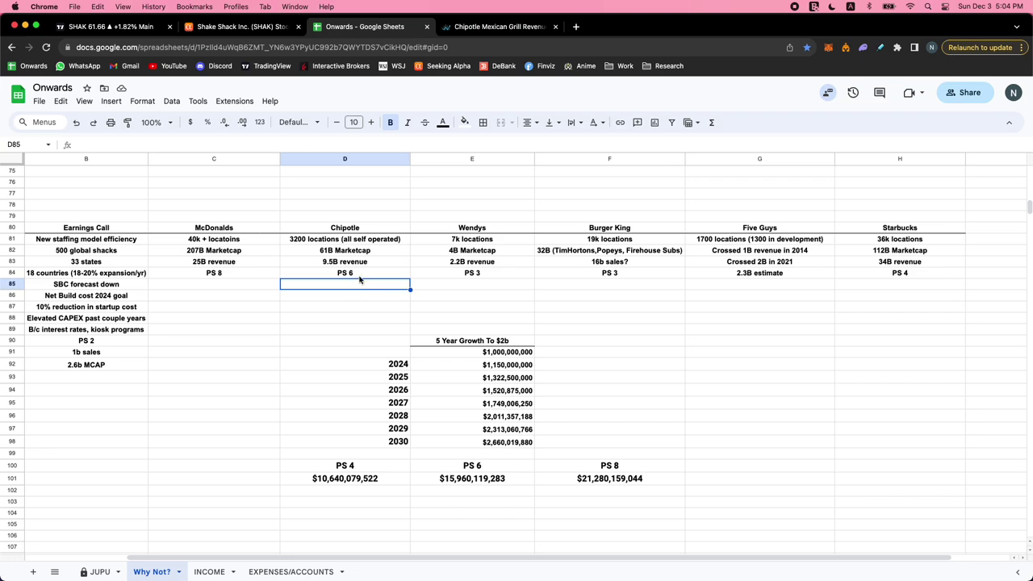
- Compare the projected PS 8 and PS 4 valuations with Shake Shack's MCAP note and 2030 projected sales
click(621, 490)
click(626, 482)
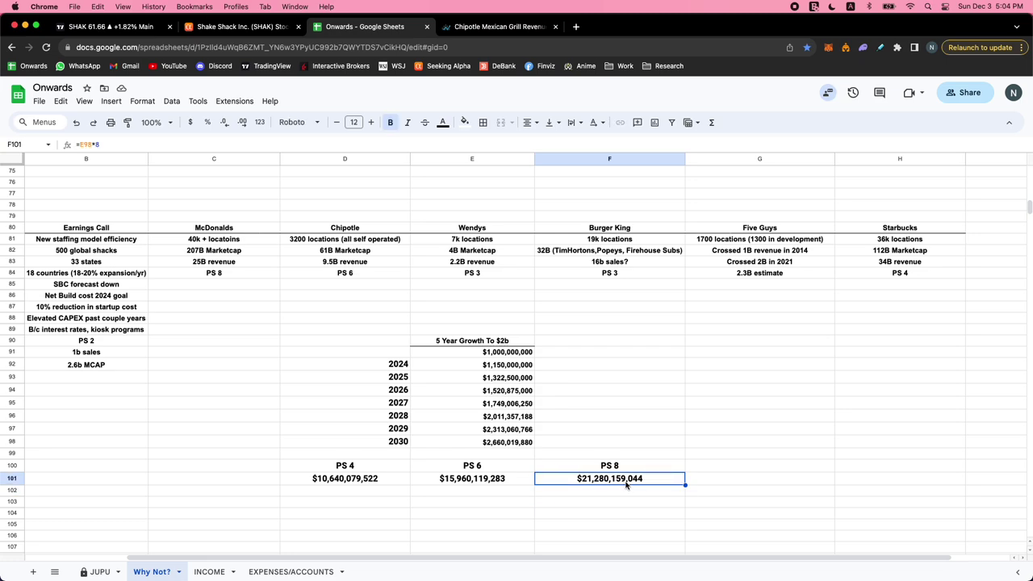
click(364, 480)
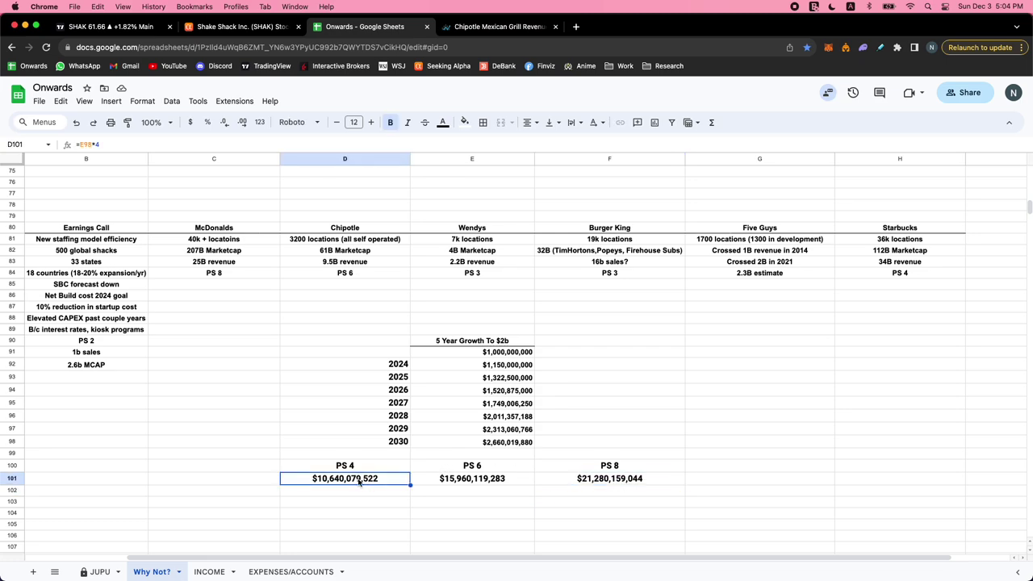
click(130, 371)
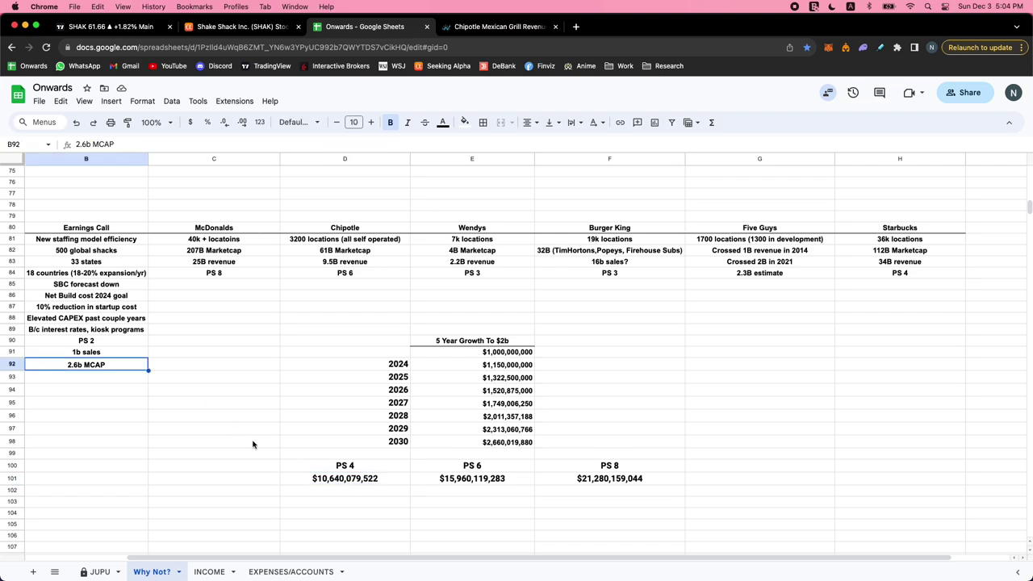
click(314, 479)
click(110, 369)
click(491, 443)
click(344, 480)
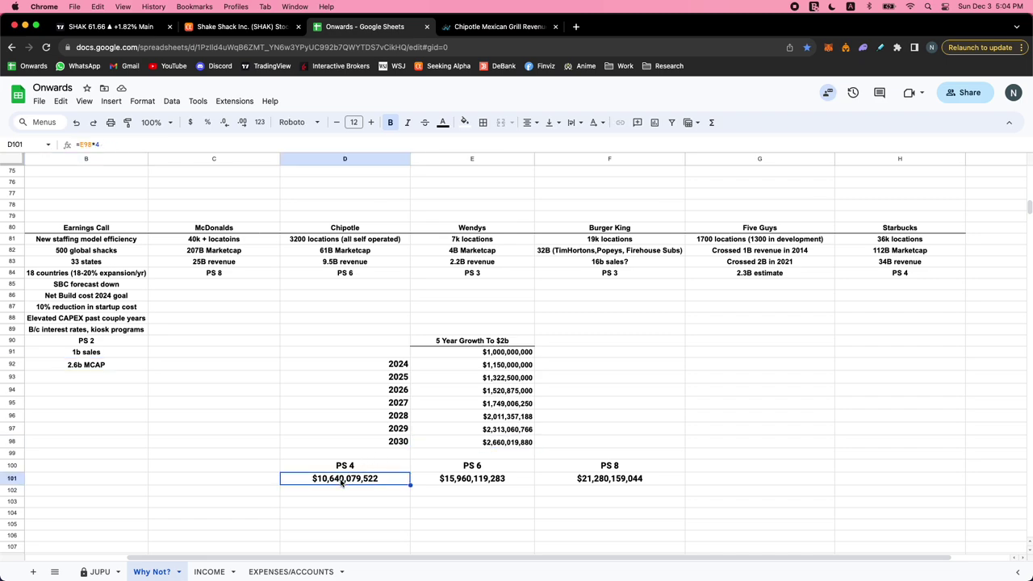
- Examine the PS 4, PS 6 and PS 8 valuations in turn against the 2030 sales projection and Shake Shack's MCAP note
click(349, 466)
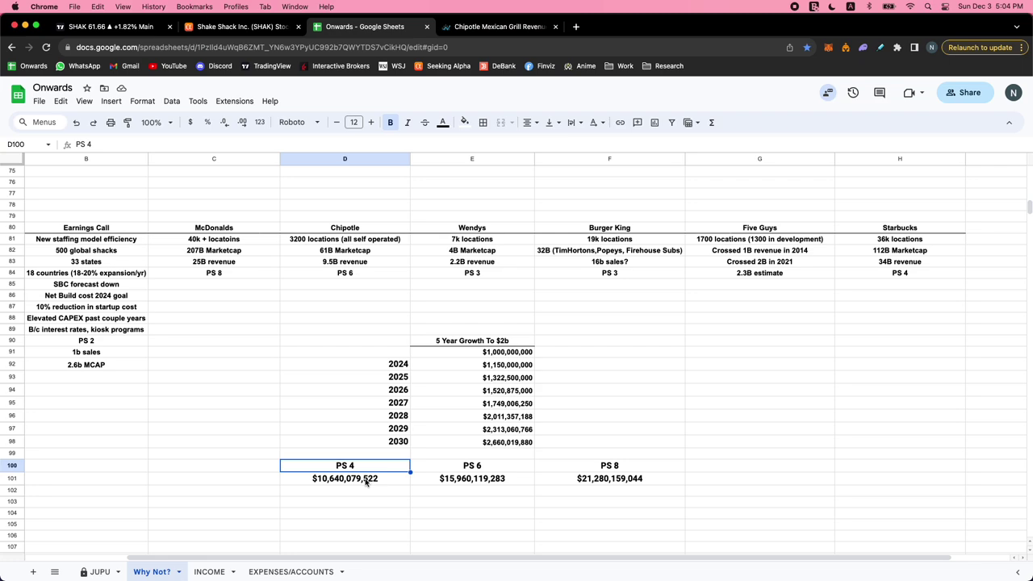
click(366, 480)
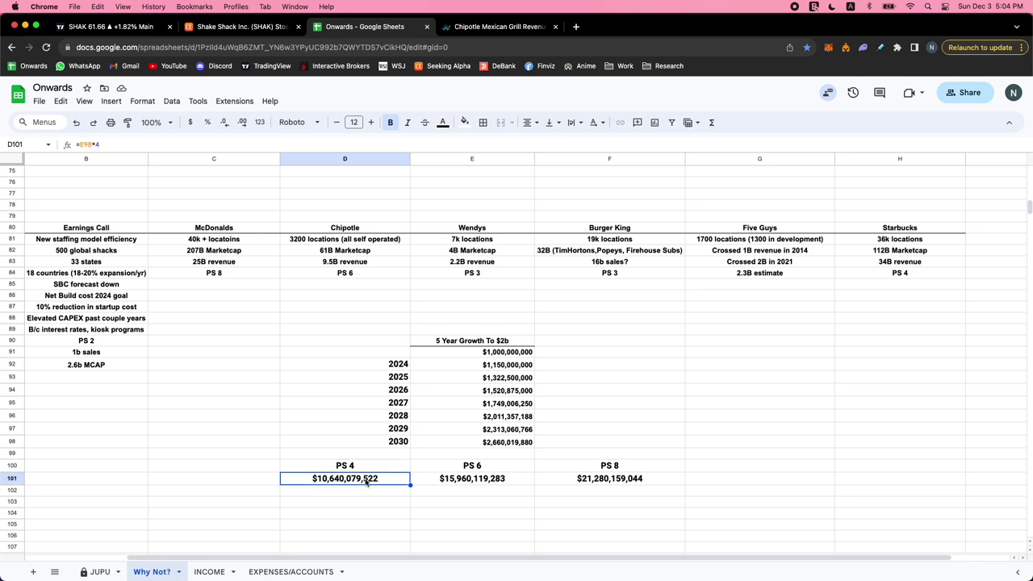
click(118, 368)
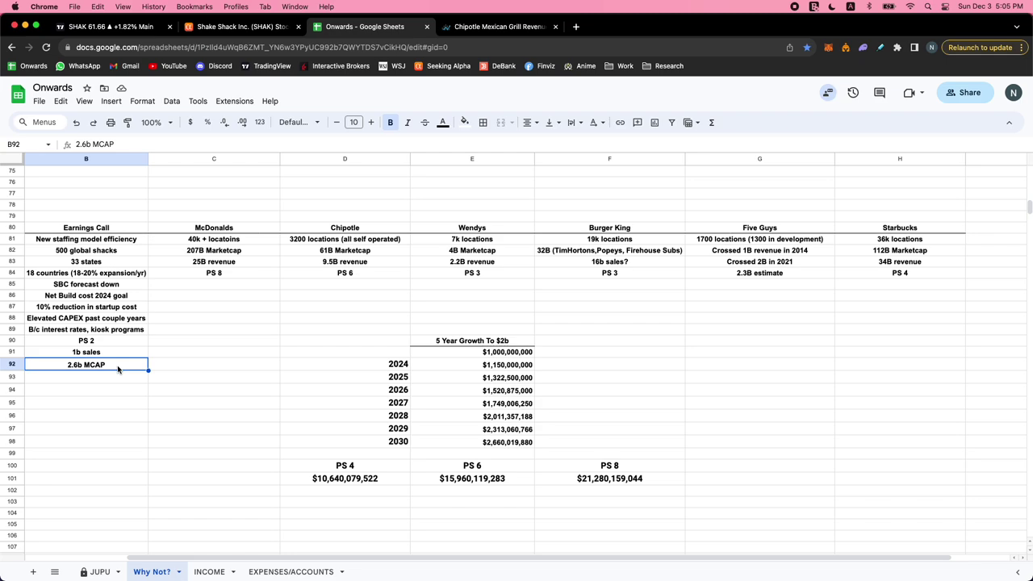
click(301, 481)
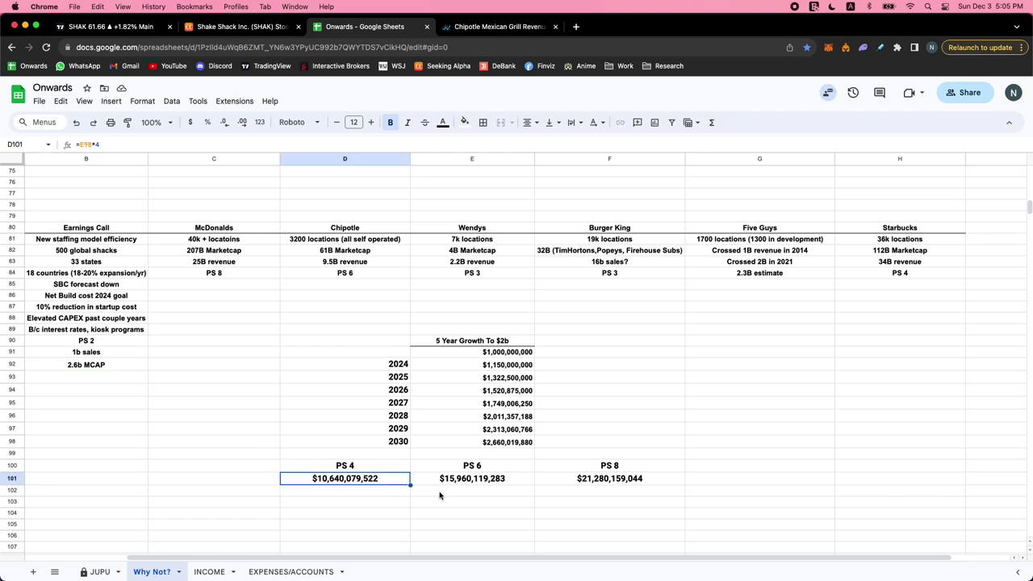
click(491, 481)
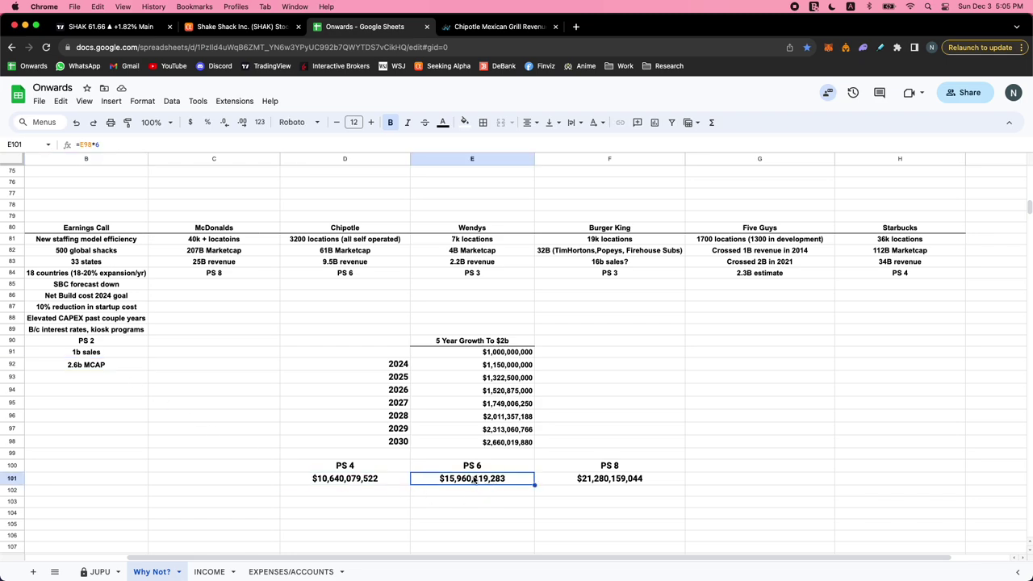
click(637, 482)
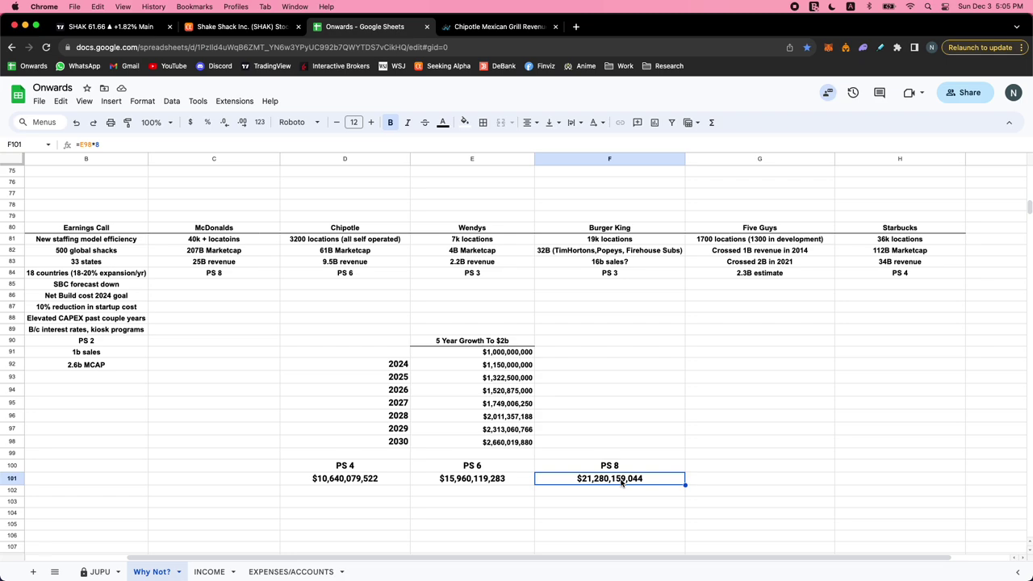
click(519, 448)
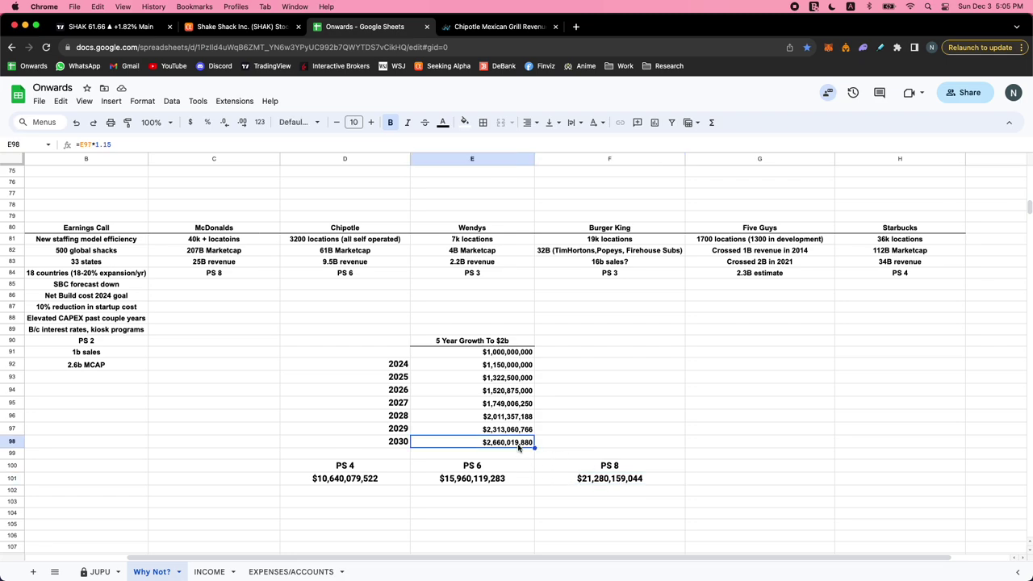
drag(605, 485, 611, 467)
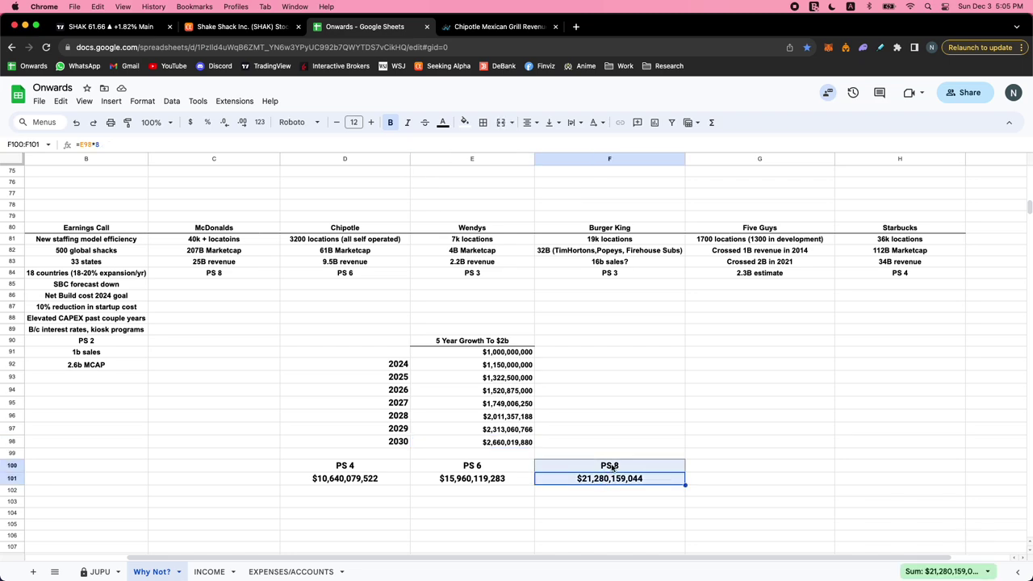
click(126, 366)
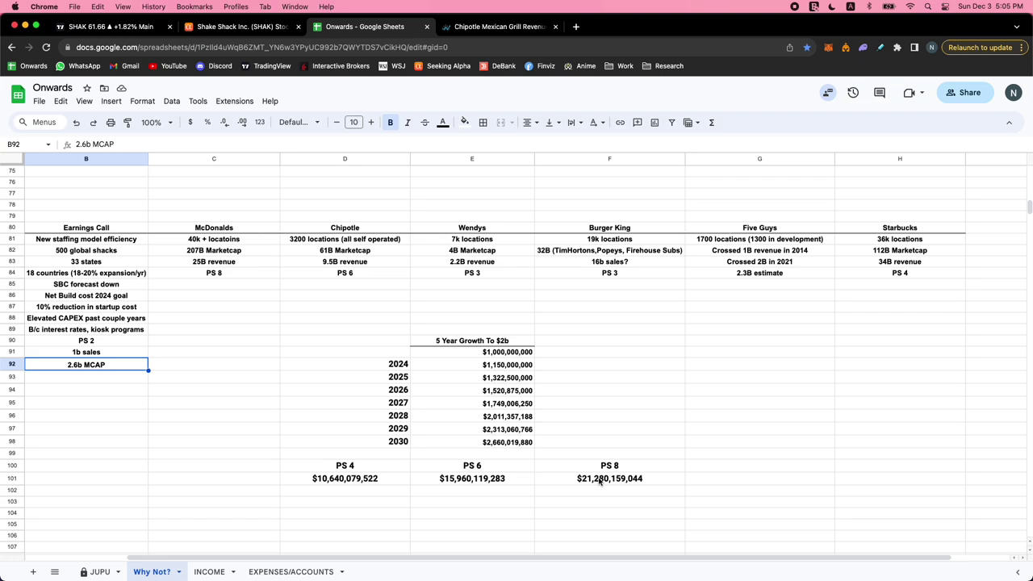
- Review the sales projections from the starting figure through 2030 and inspect the 2030 and 2024 growth formulas without editing them
click(529, 444)
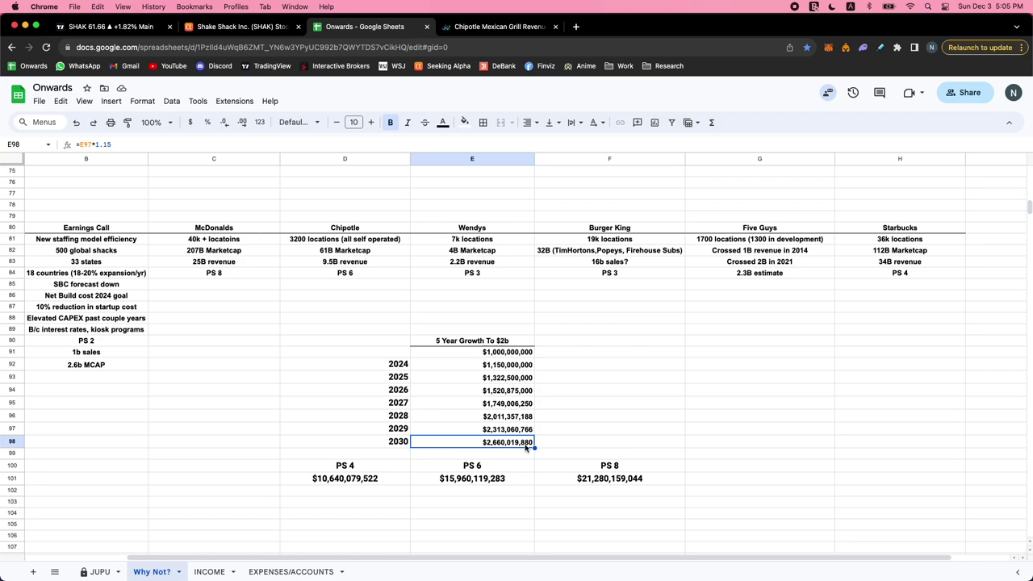
click(527, 353)
drag(527, 353, 524, 454)
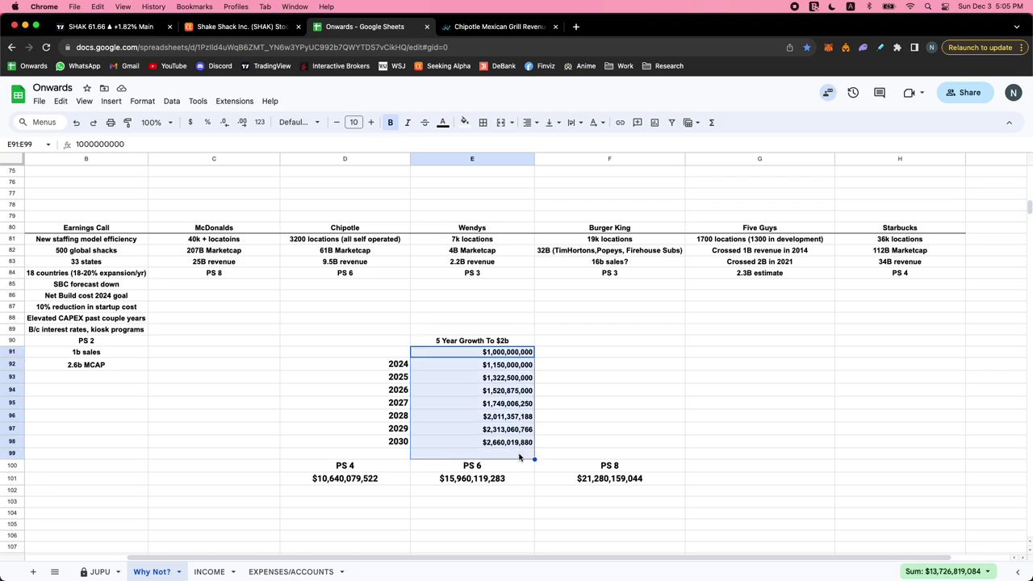
click(519, 447)
click(159, 144)
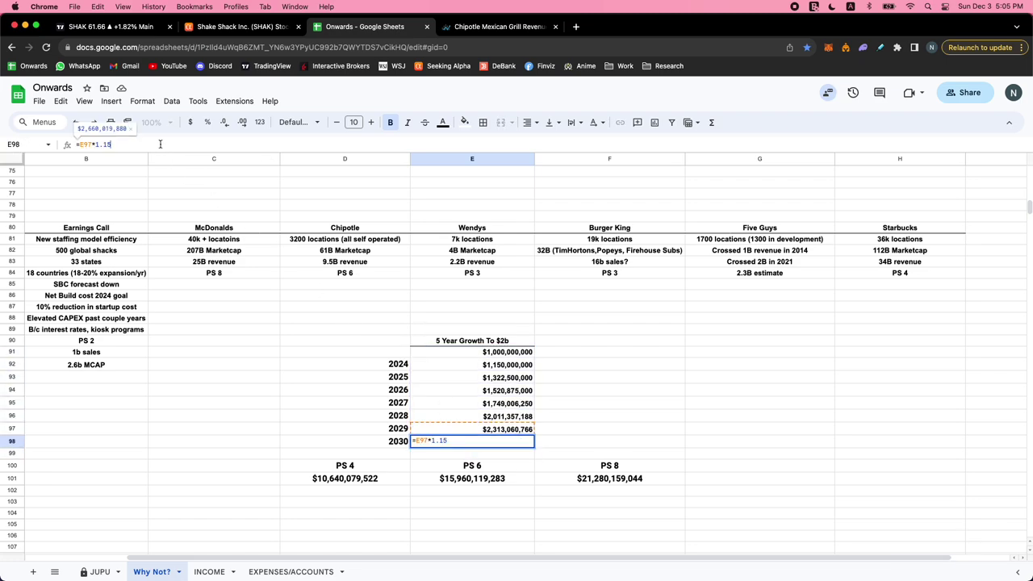
click(505, 368)
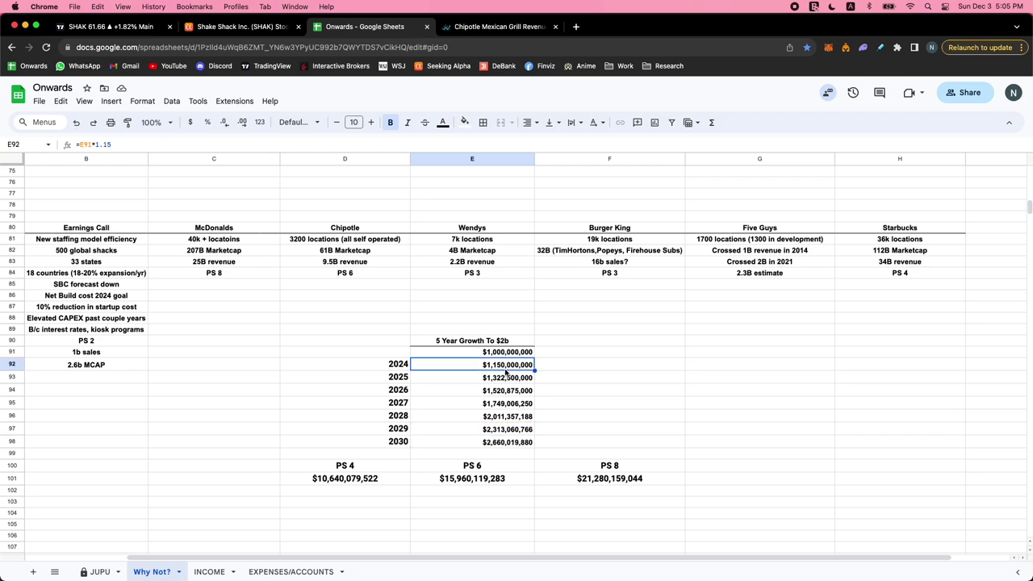
drag(508, 353, 505, 444)
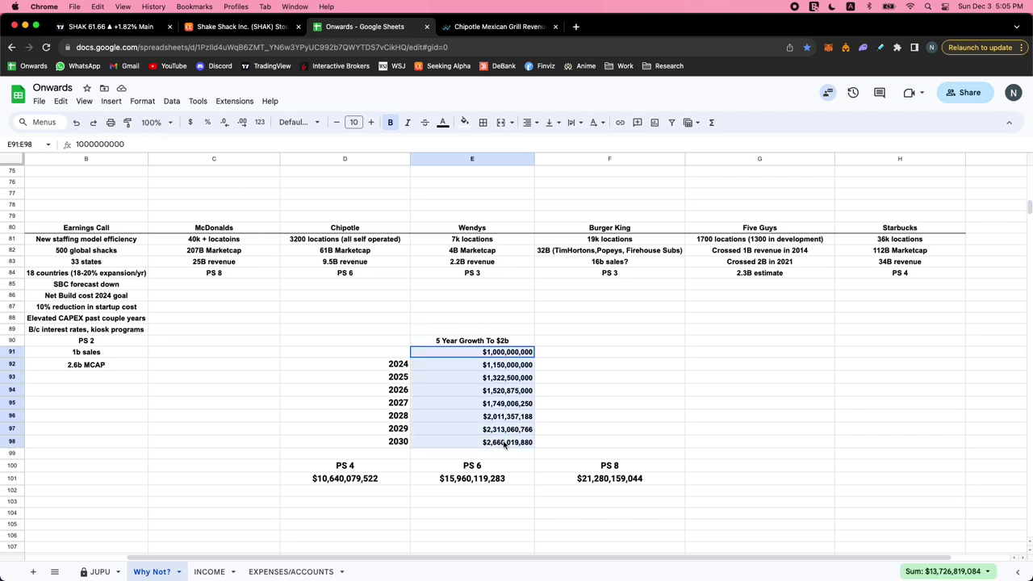
- Recheck the PS 8 and PS 6 valuations together with the 2030 projected sales
click(583, 484)
drag(595, 471, 593, 480)
click(623, 466)
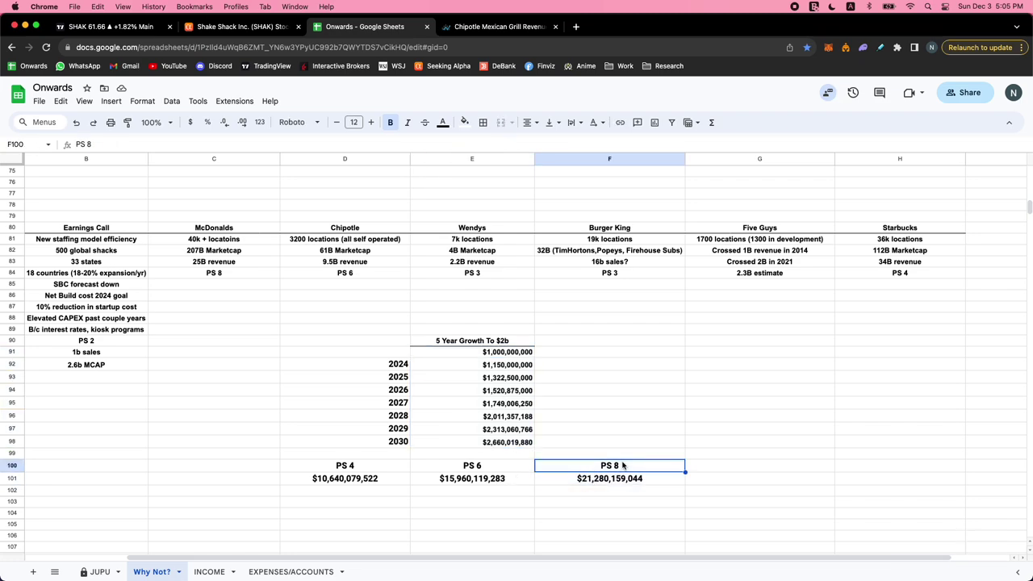
click(502, 480)
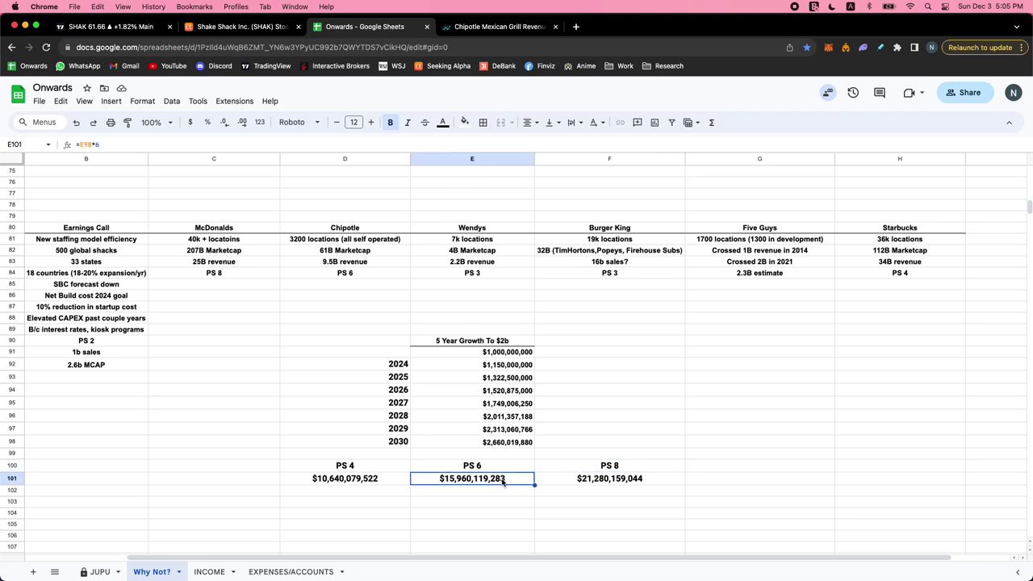
click(518, 447)
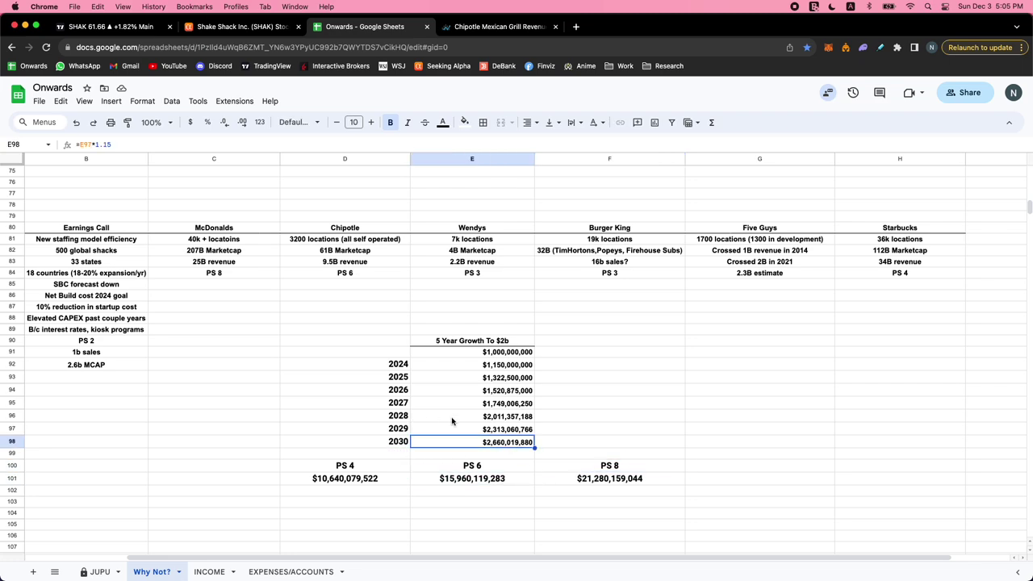
- Review the Earnings Call notes on staffing efficiency, expansion, startup cost, CAPEX and the SBC forecast, leaving the text unedited
drag(129, 240, 127, 275)
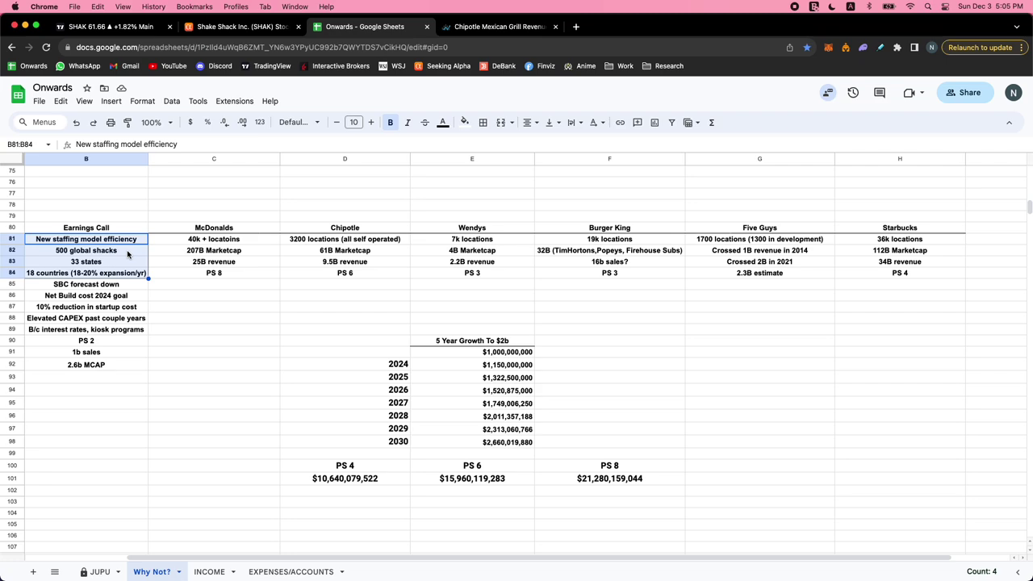
click(113, 306)
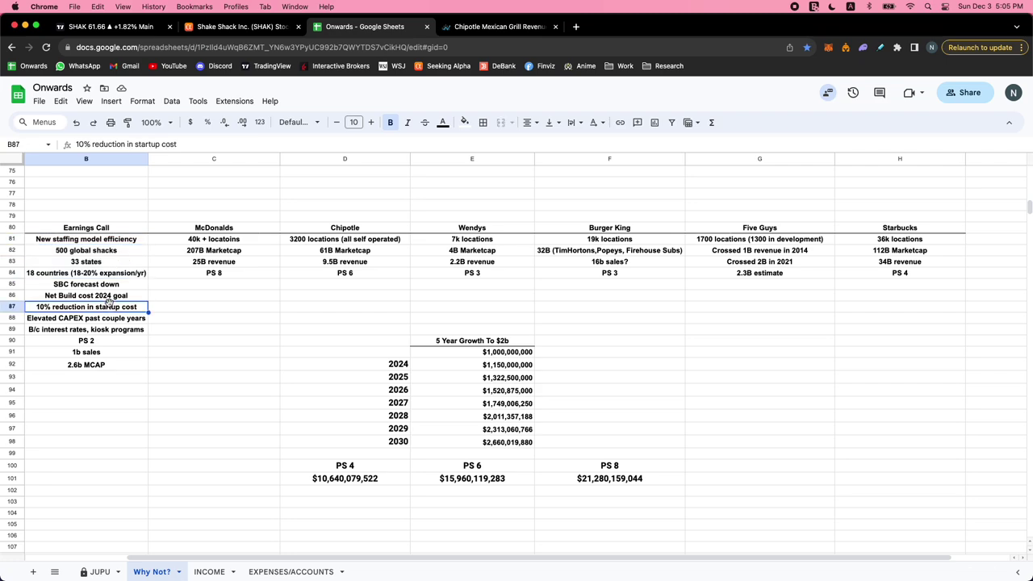
click(83, 320)
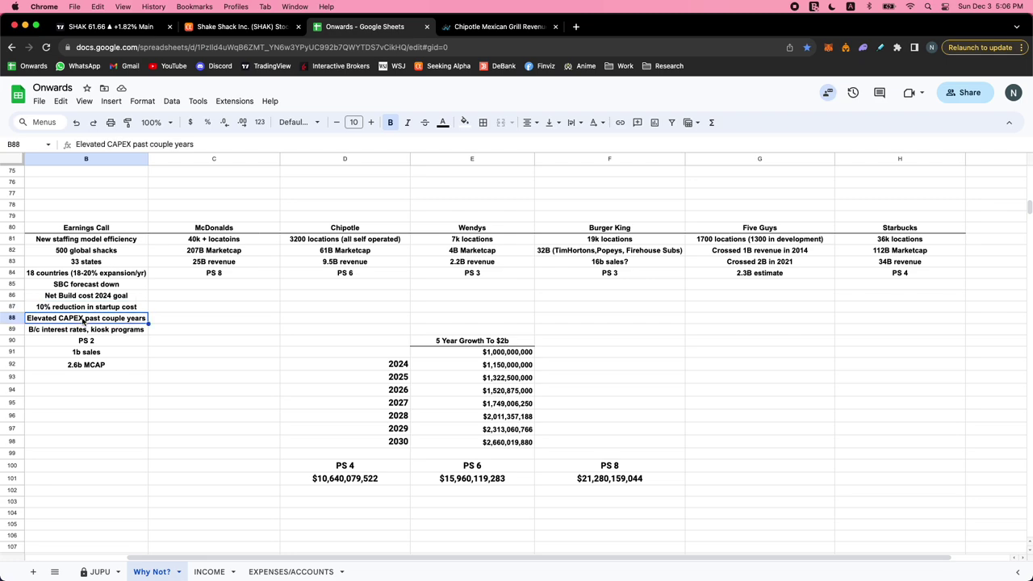
click(89, 240)
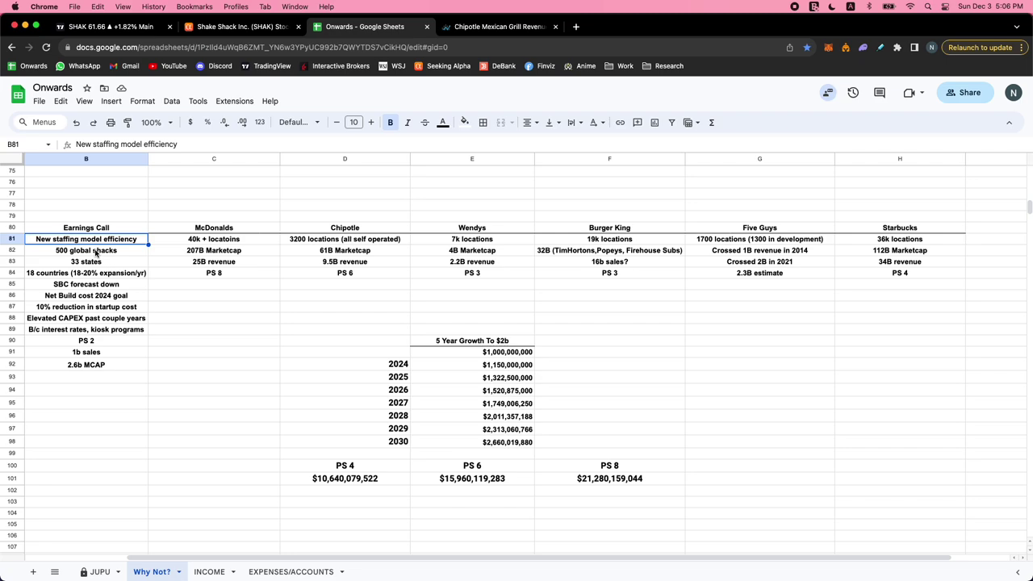
click(110, 284)
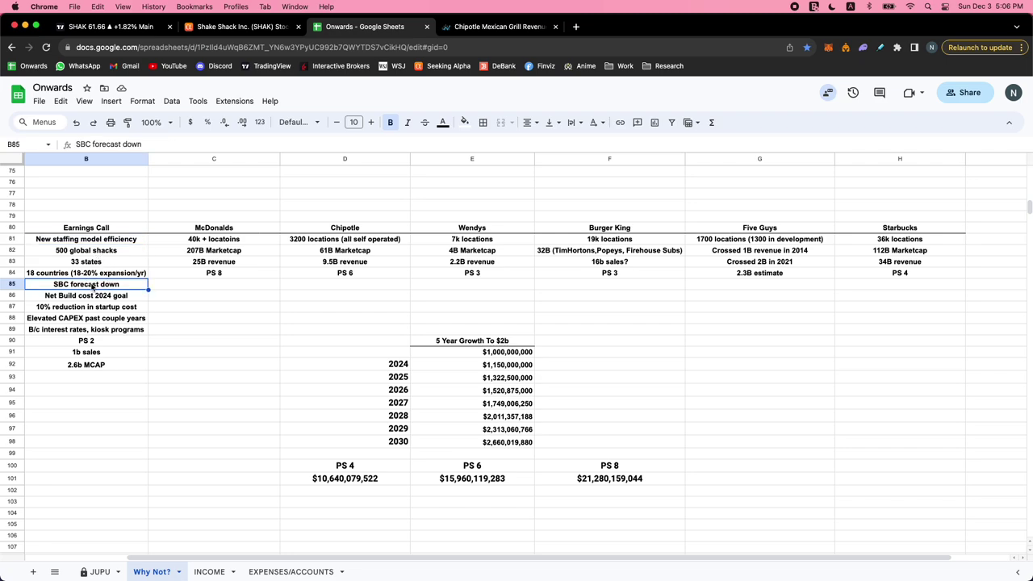
double_click(93, 287)
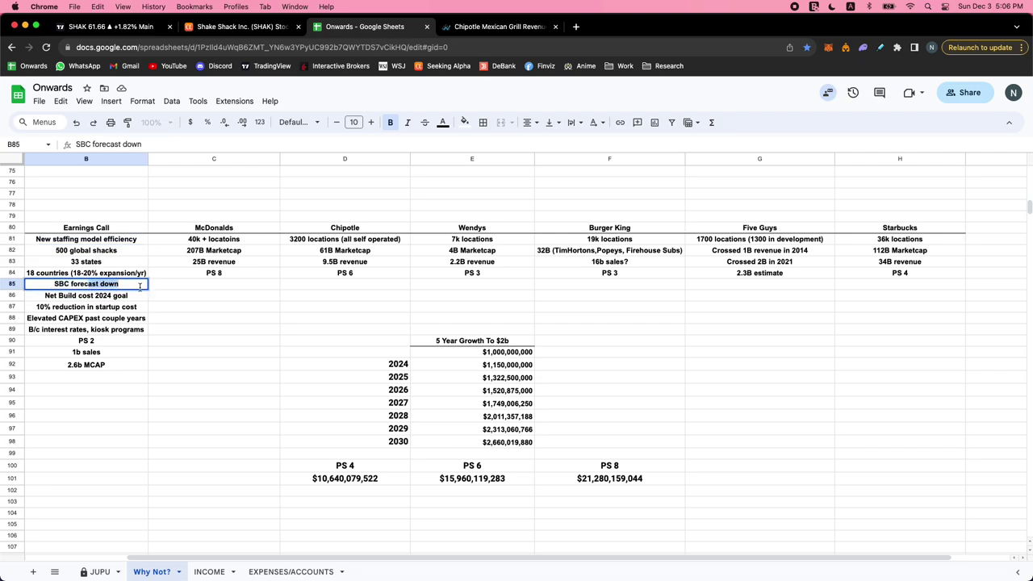
key(super+a)
click(355, 301)
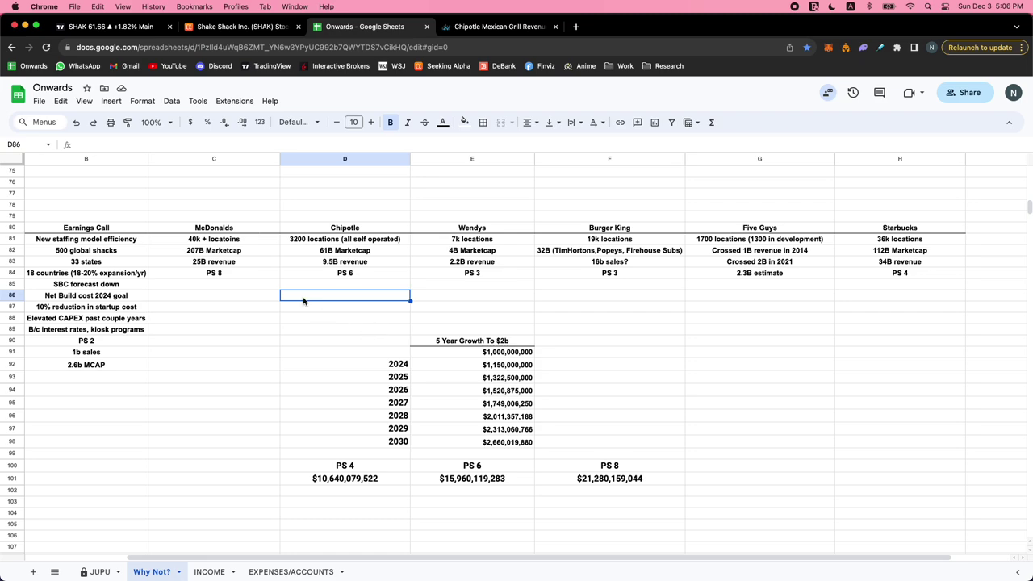
- Compare McDonalds' location count and market cap notes with Shake Shack's MCAP note
click(231, 241)
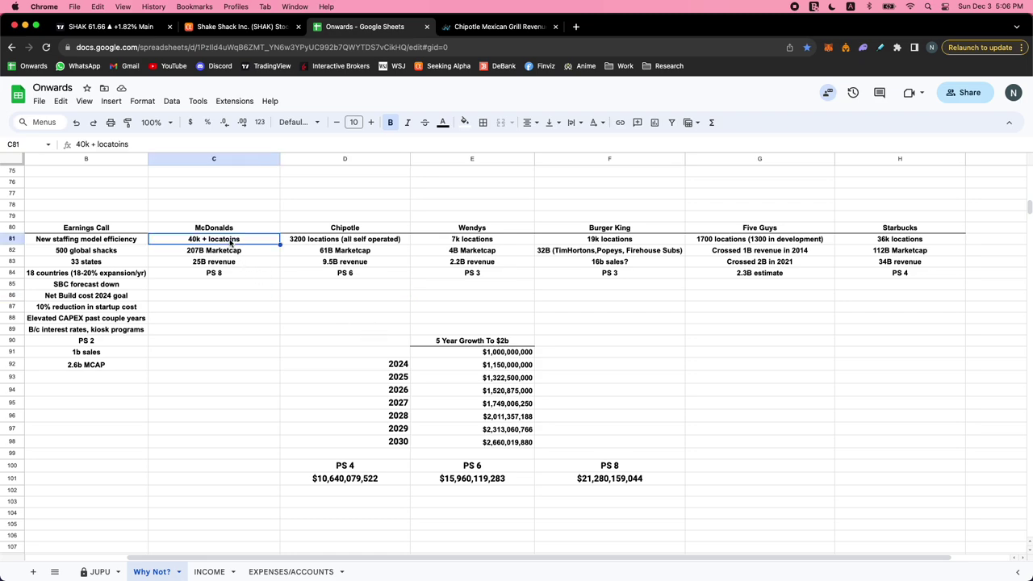
click(190, 253)
click(105, 368)
click(217, 254)
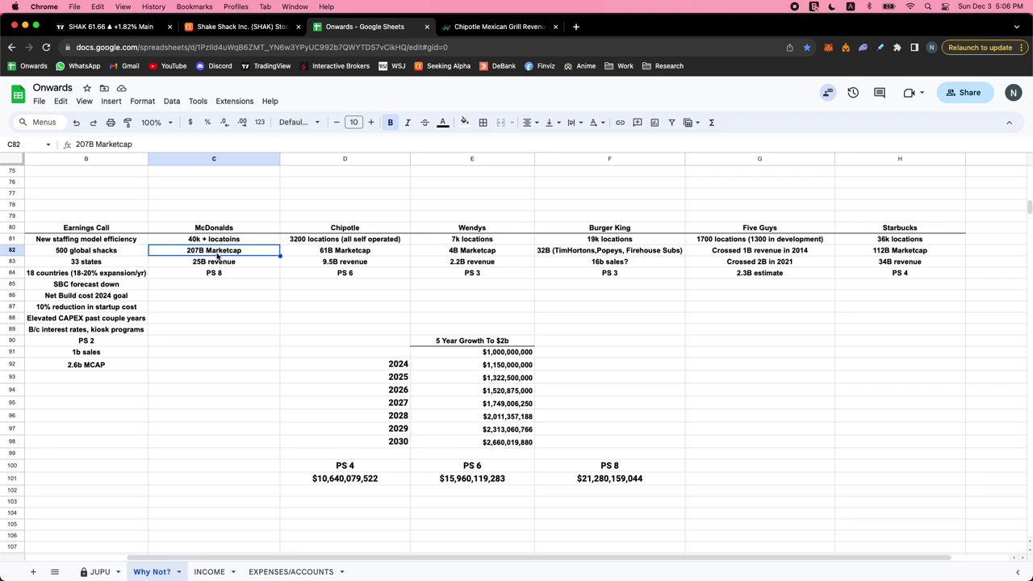
click(105, 366)
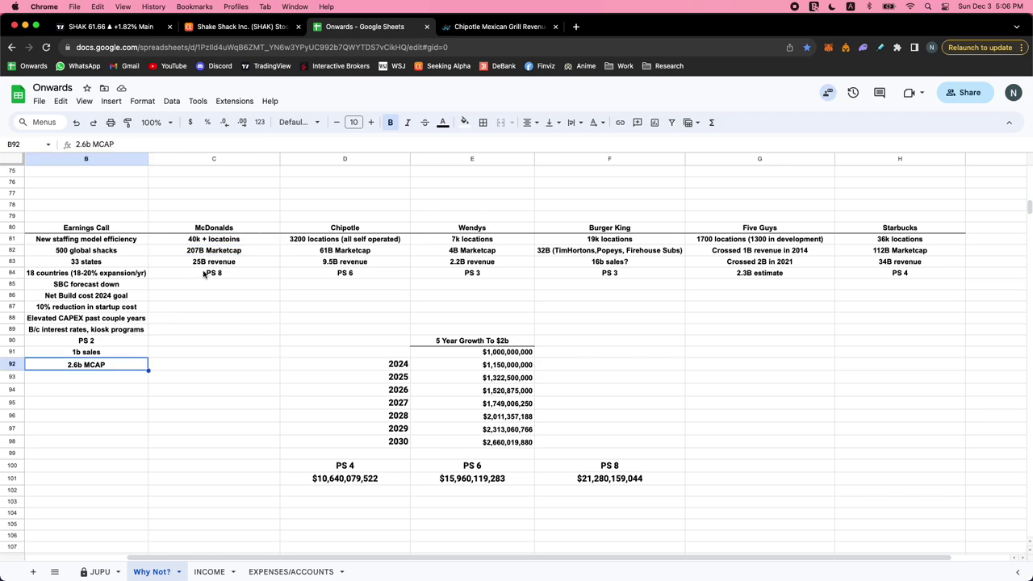
click(232, 252)
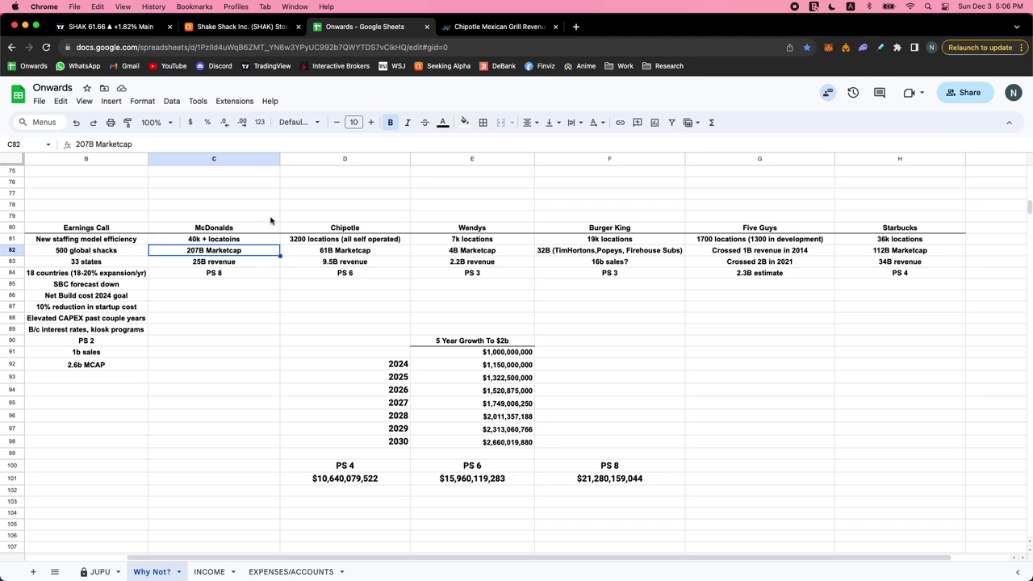
- Skim and close Chipotle's Macrotrends revenue page, and switch to Shake Shack's growth page on Seeking Alpha
click(461, 26)
scroll(398, 236, down, 5)
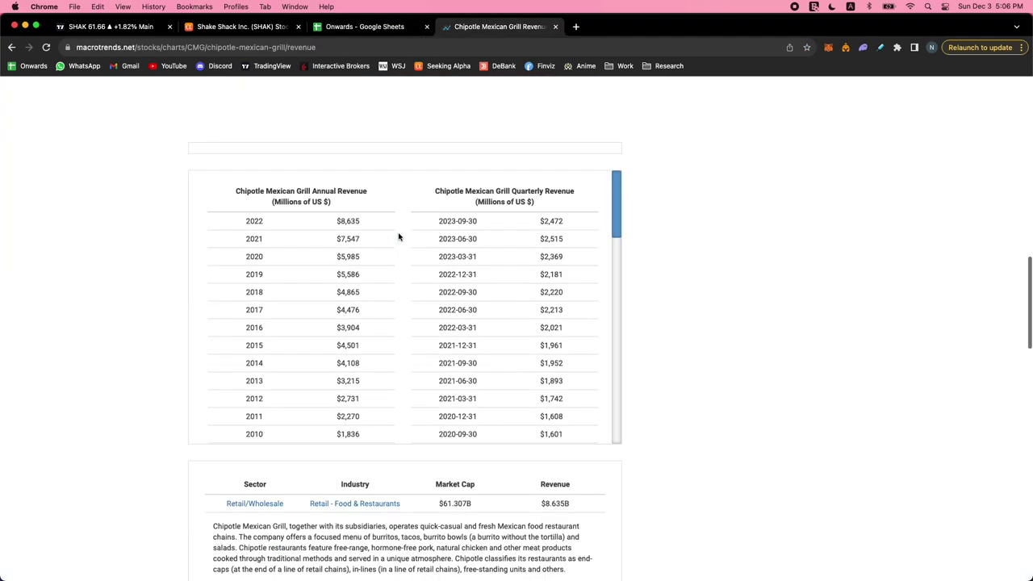
scroll(398, 237, up, 15)
click(555, 27)
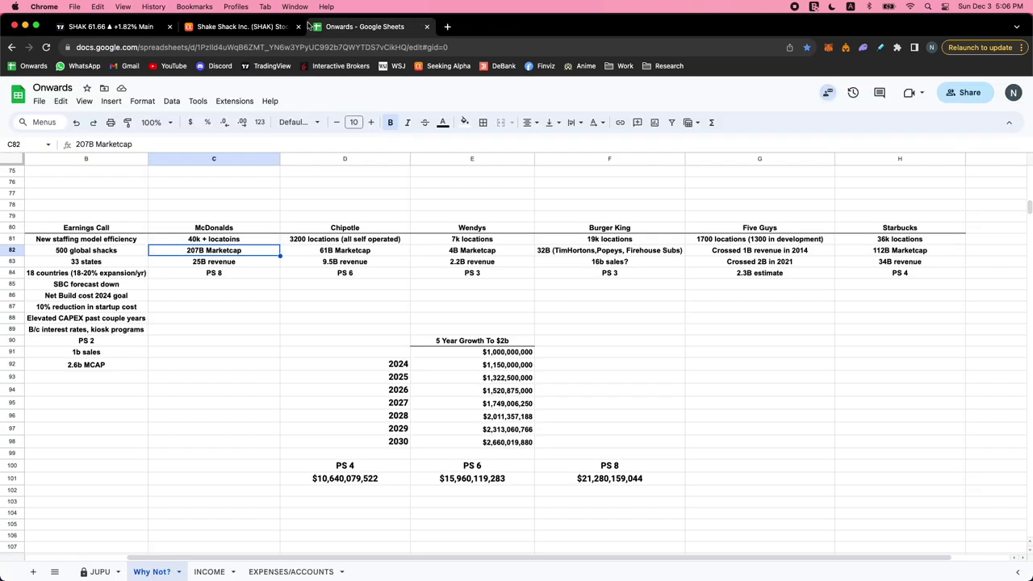
click(238, 27)
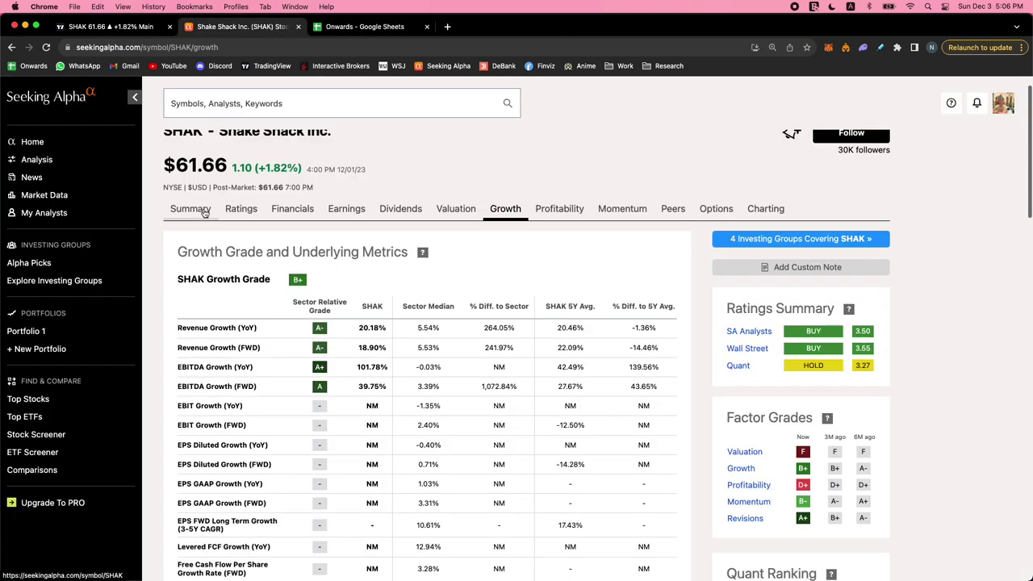
- Review Shake Shack's valuation metrics on Seeking Alpha, highlighting the forward Price / Sales figure
click(454, 212)
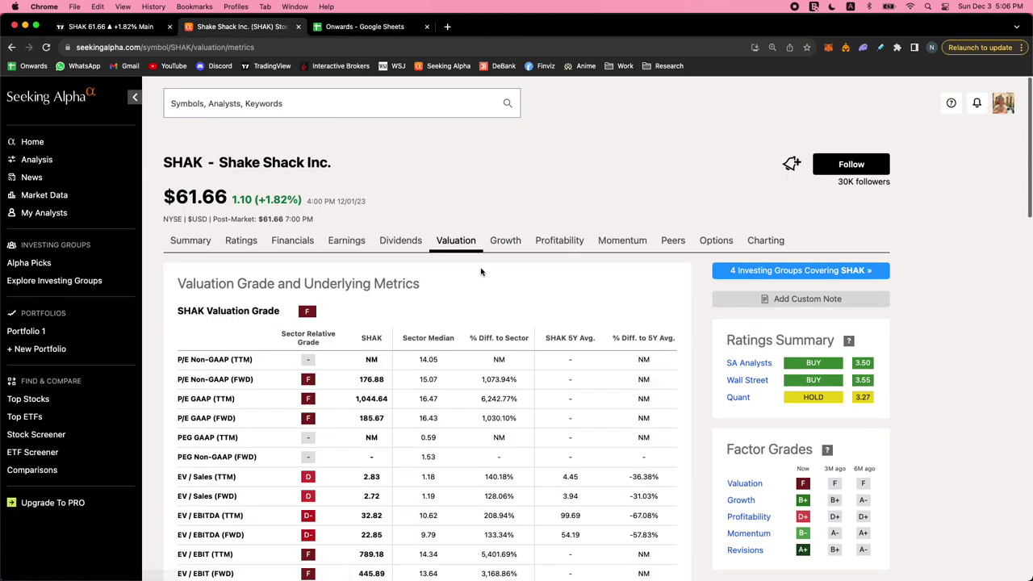
scroll(477, 258, down, 2)
scroll(482, 273, down, 3)
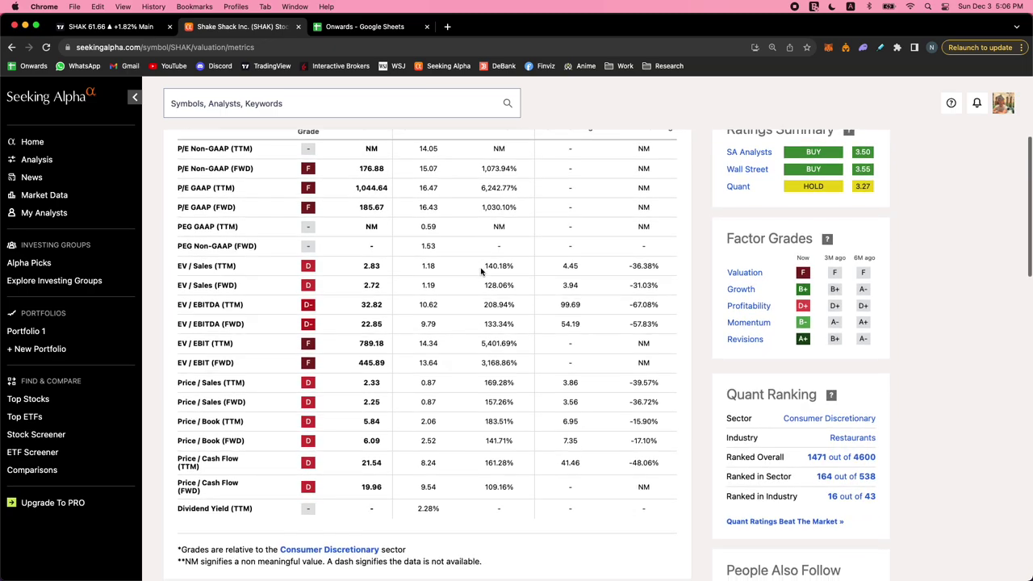
drag(362, 401, 388, 405)
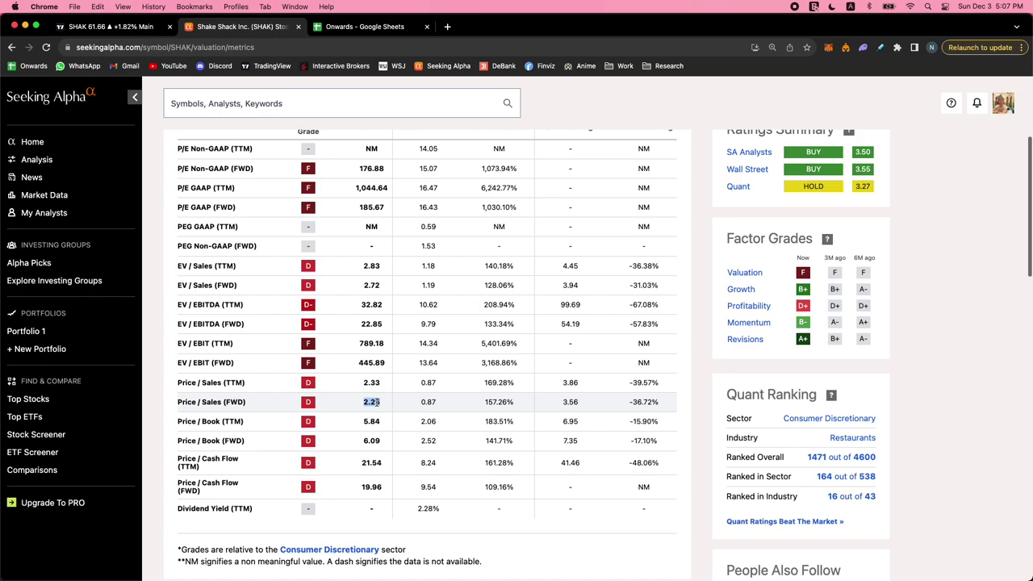
scroll(379, 404, up, 5)
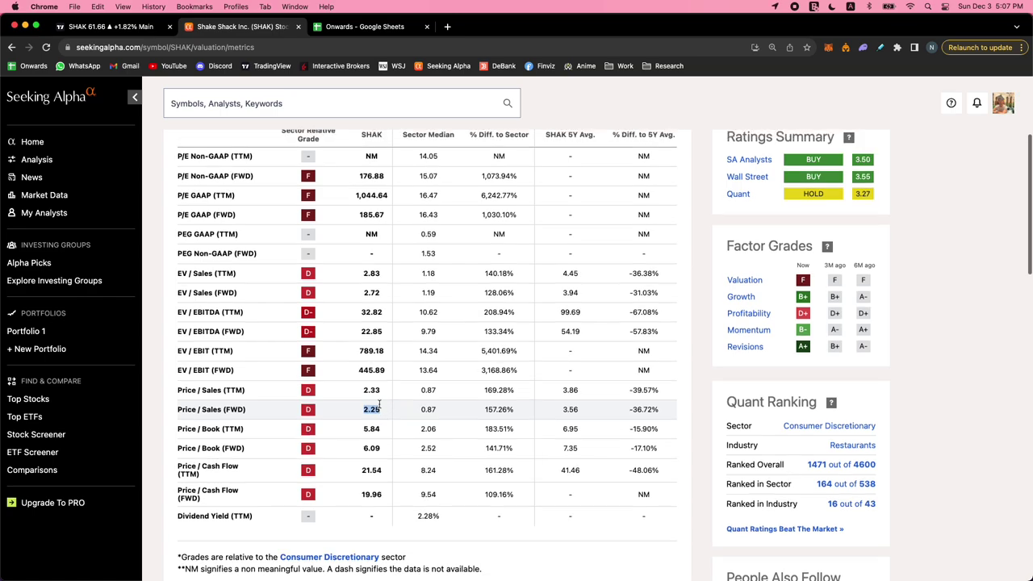
- Check Shake Shack's growth and profitability metrics, including five-year average revenue growth, and skim the summary page's analysis and news
click(508, 223)
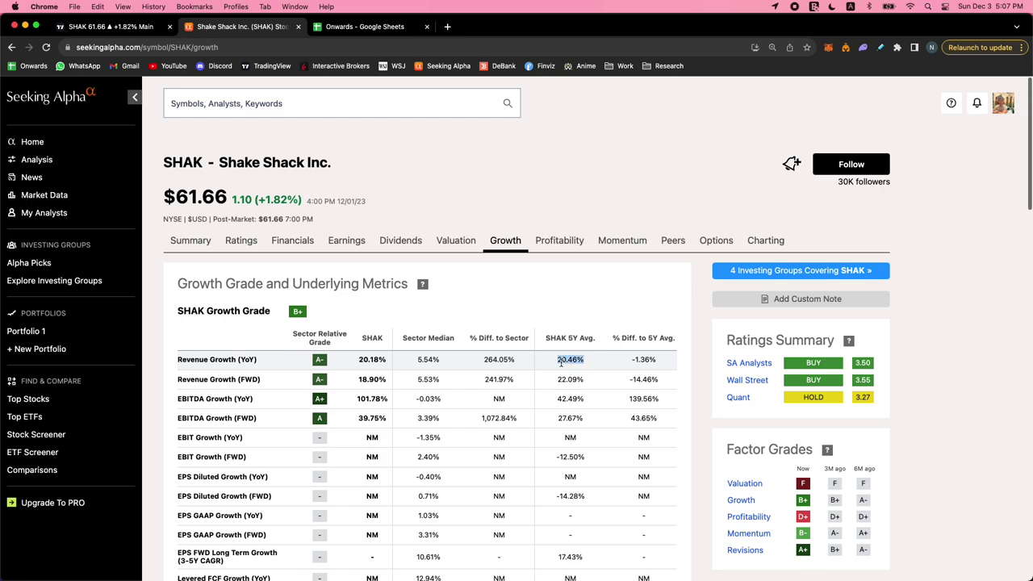
click(571, 243)
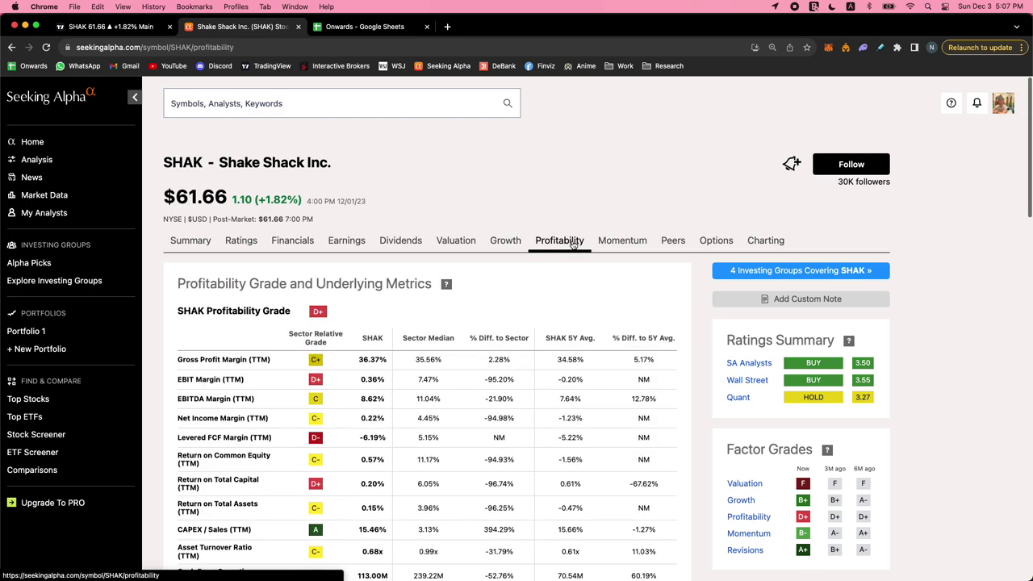
click(202, 244)
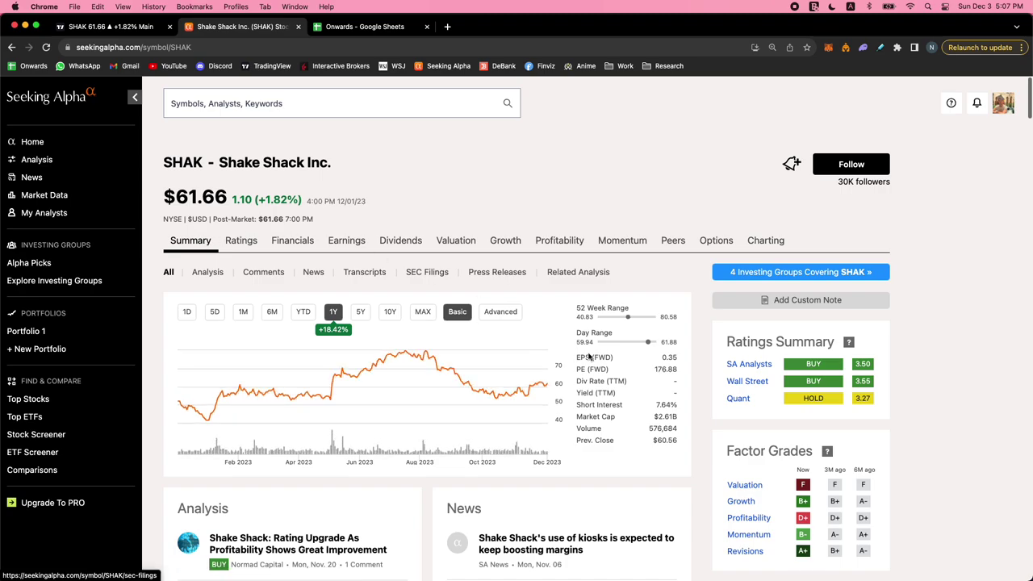
mouse_move(598, 363)
scroll(462, 192, down, 15)
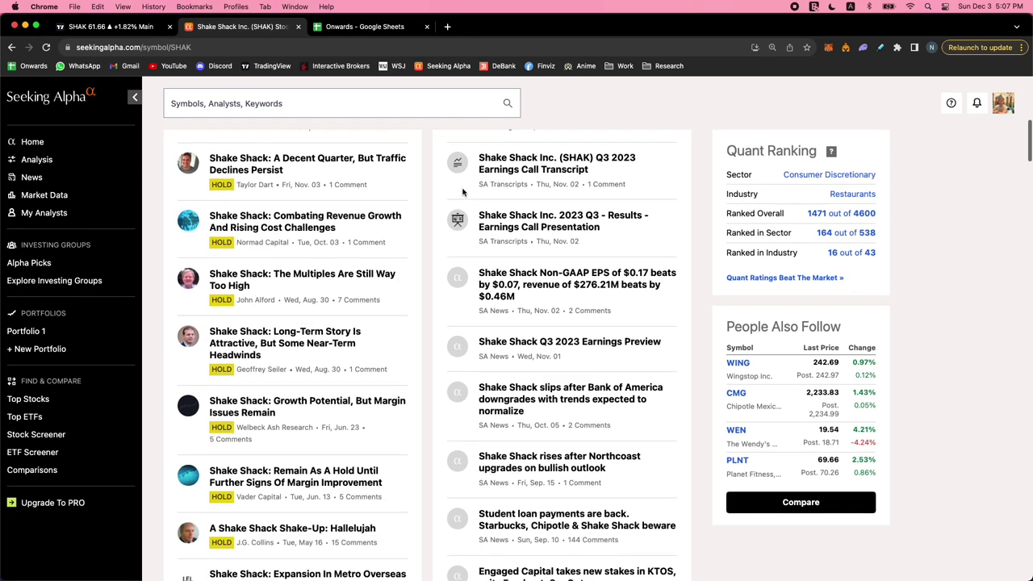
scroll(462, 192, up, 15)
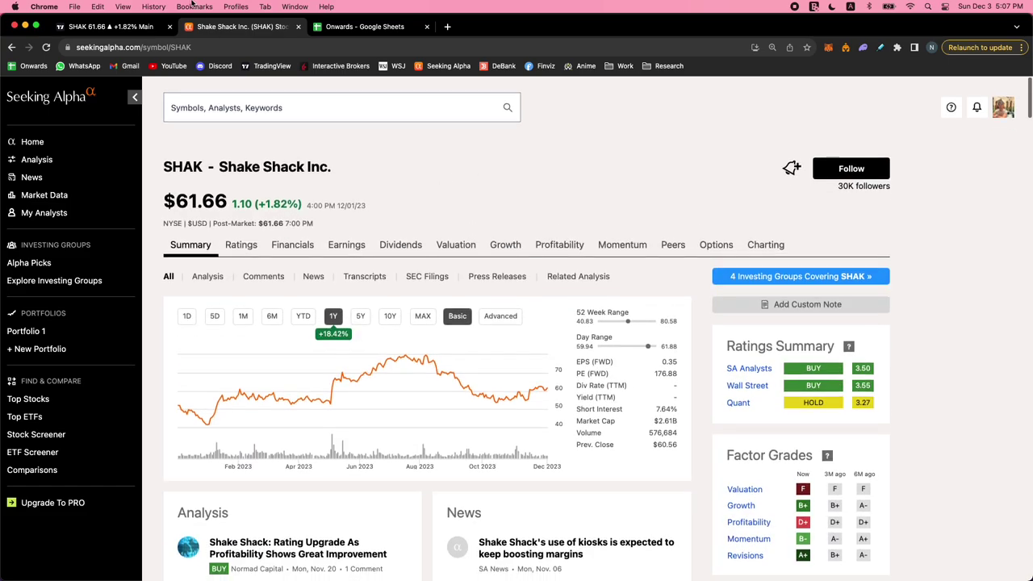
- Switch to the TradingView chart and examine Shake Shack's November 2021 and May 2022 earnings details and full price history
click(109, 26)
scroll(388, 403, up, 5)
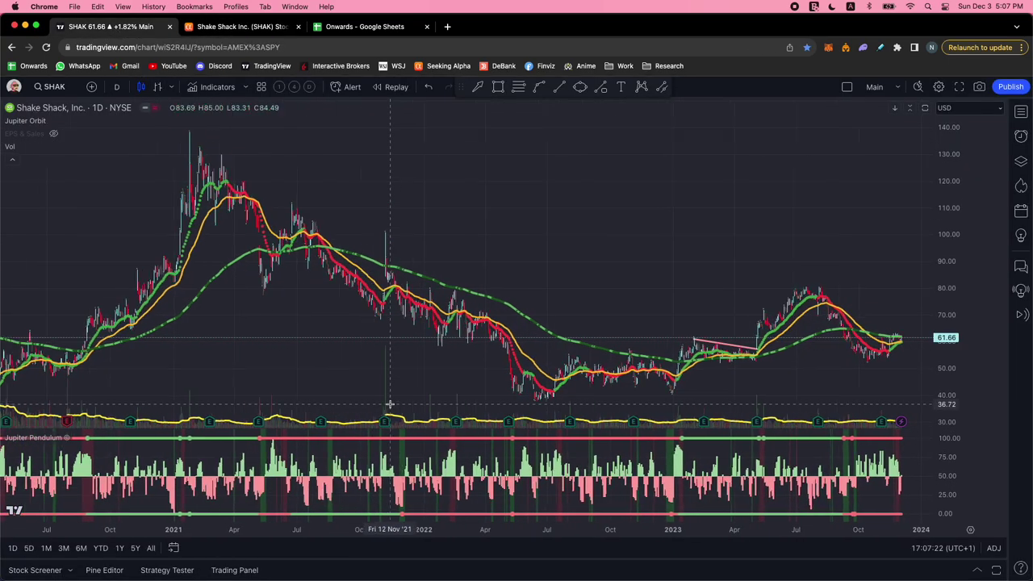
mouse_move(367, 421)
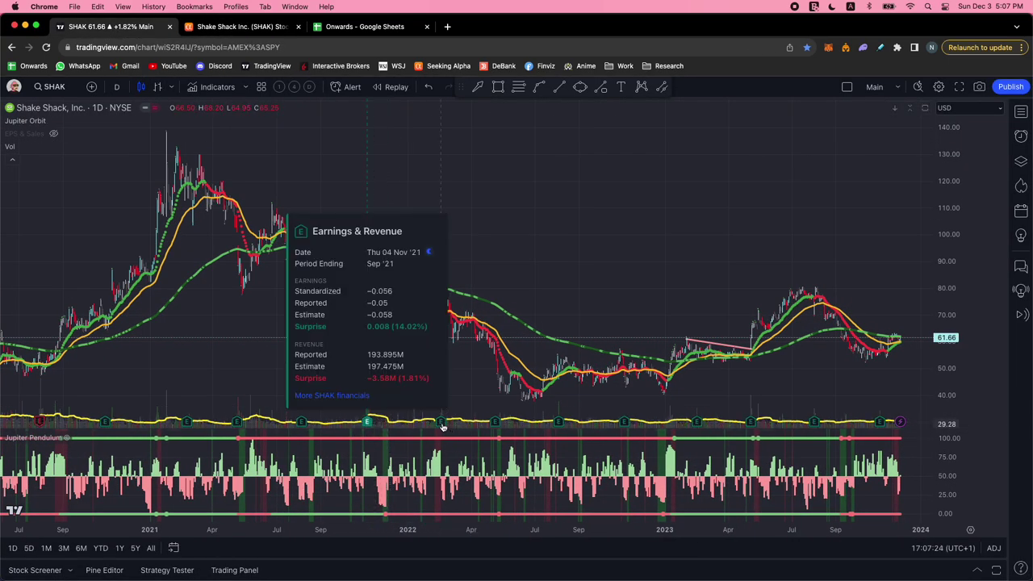
mouse_move(497, 423)
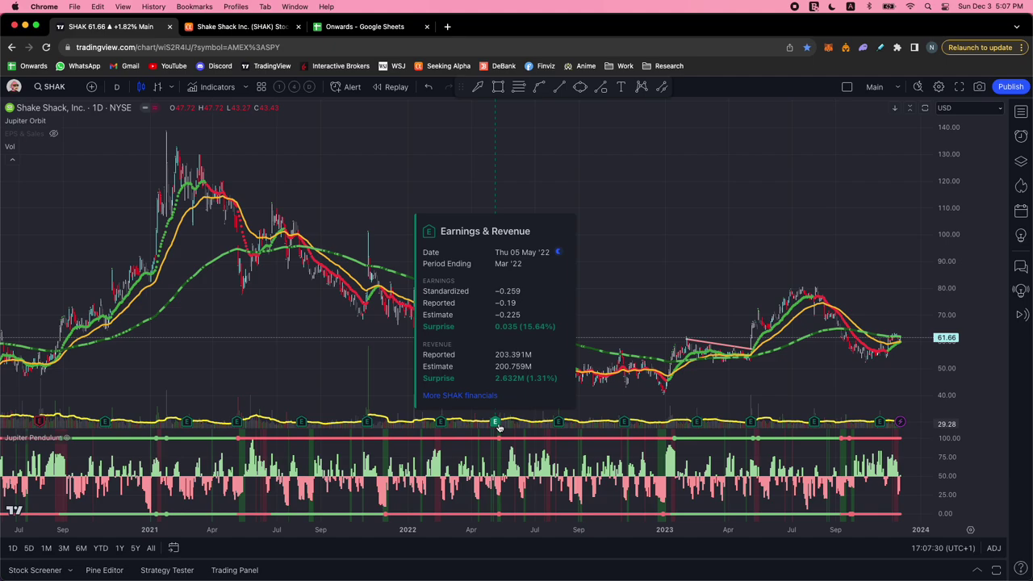
scroll(675, 199, down, 5)
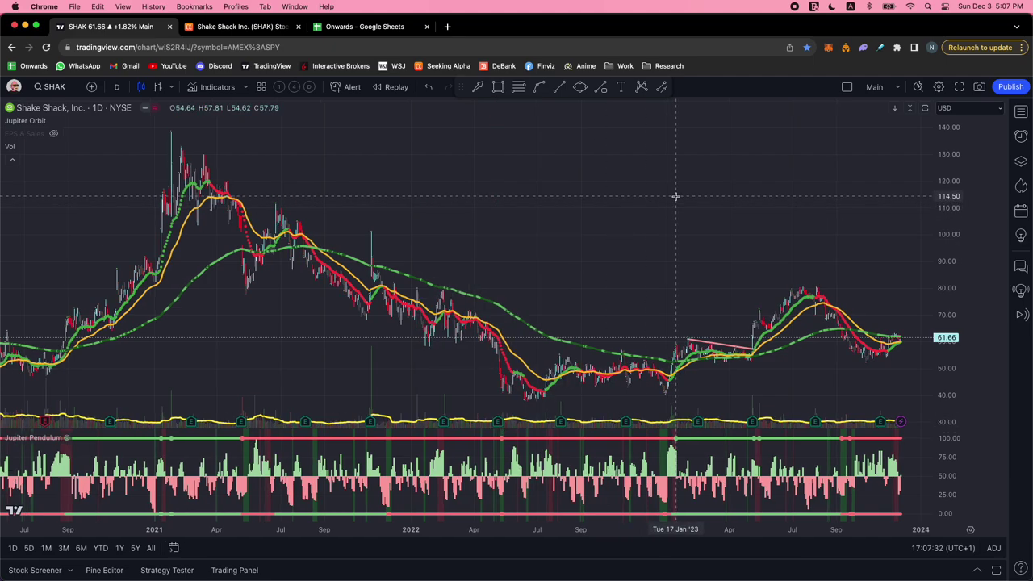
scroll(411, 346, down, 3)
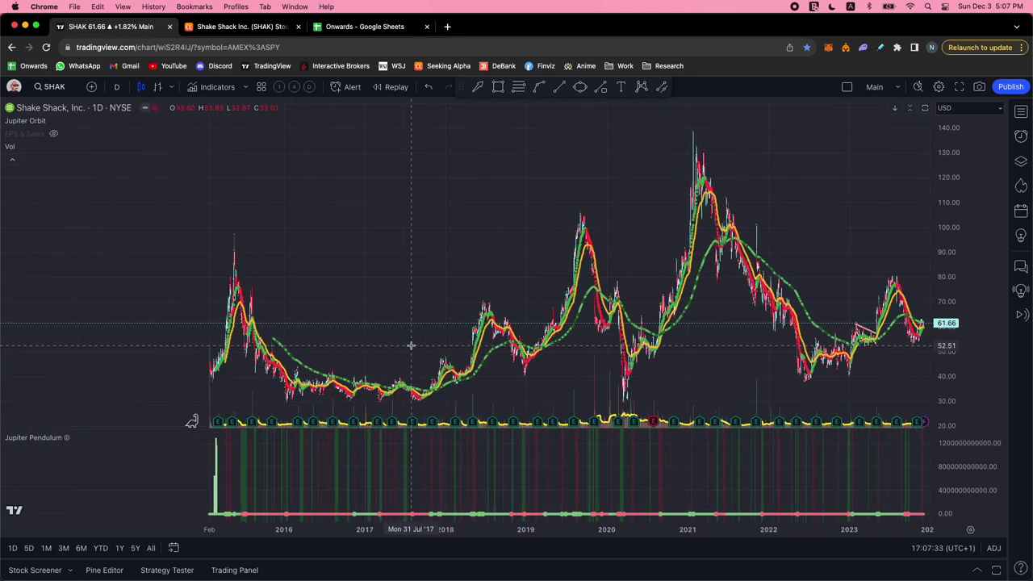
- Draw a falling trend line on the Jupiter Pendulum indicator from about 90 on 15 November to about 62 in late November 2023
scroll(328, 276, up, 10)
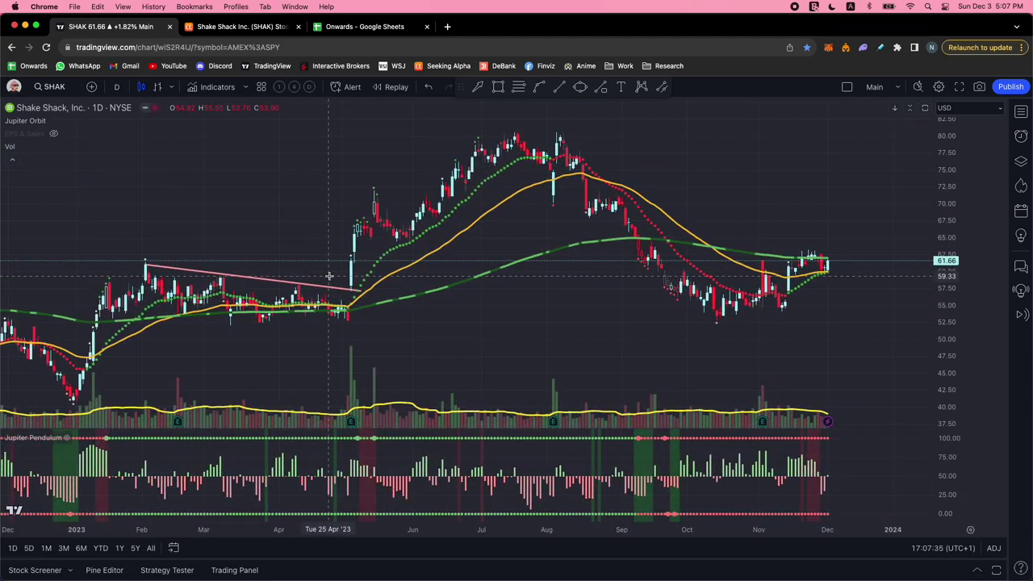
scroll(328, 276, right, 2)
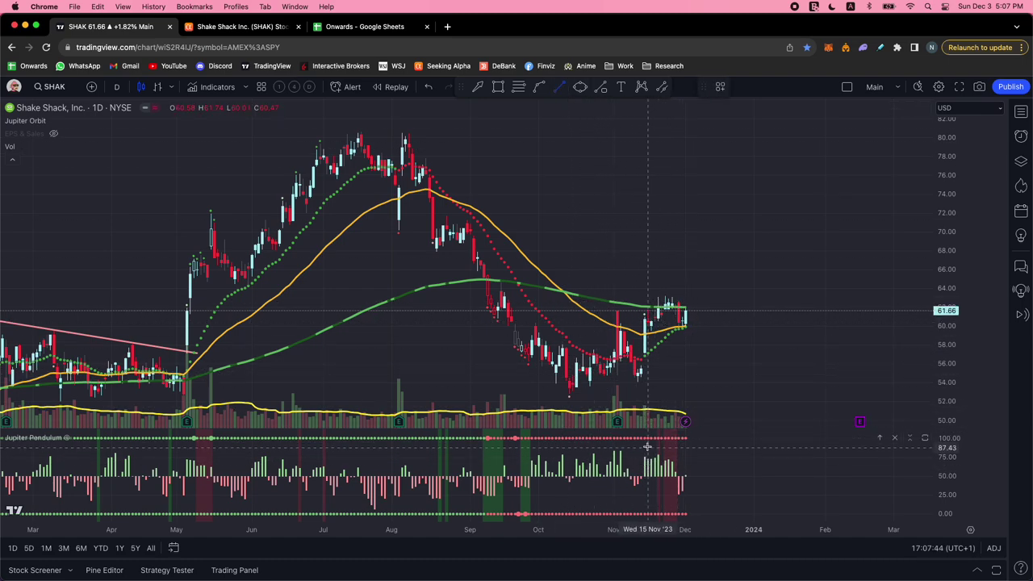
drag(648, 446, 689, 446)
click(721, 466)
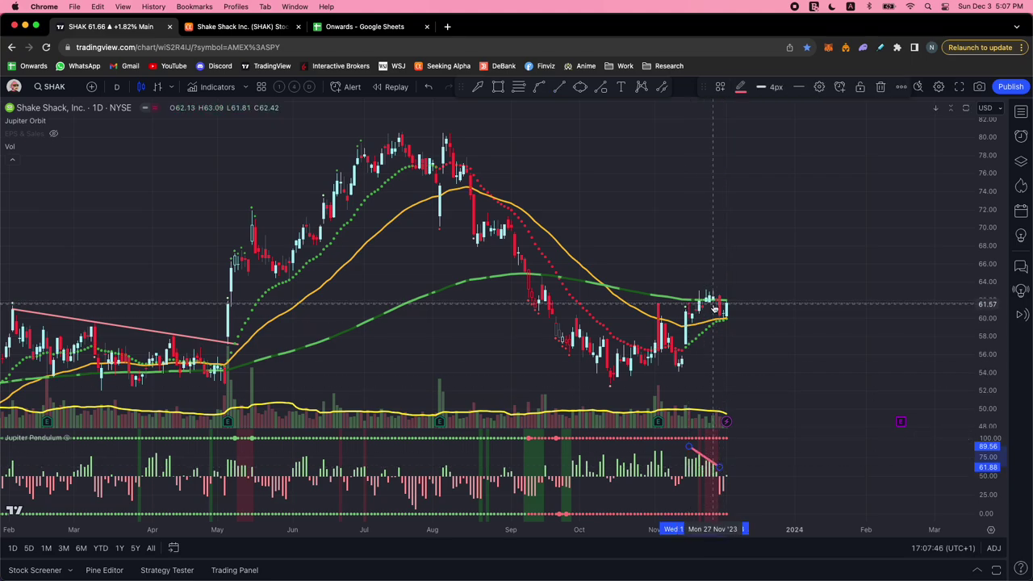
scroll(713, 305, up, 1)
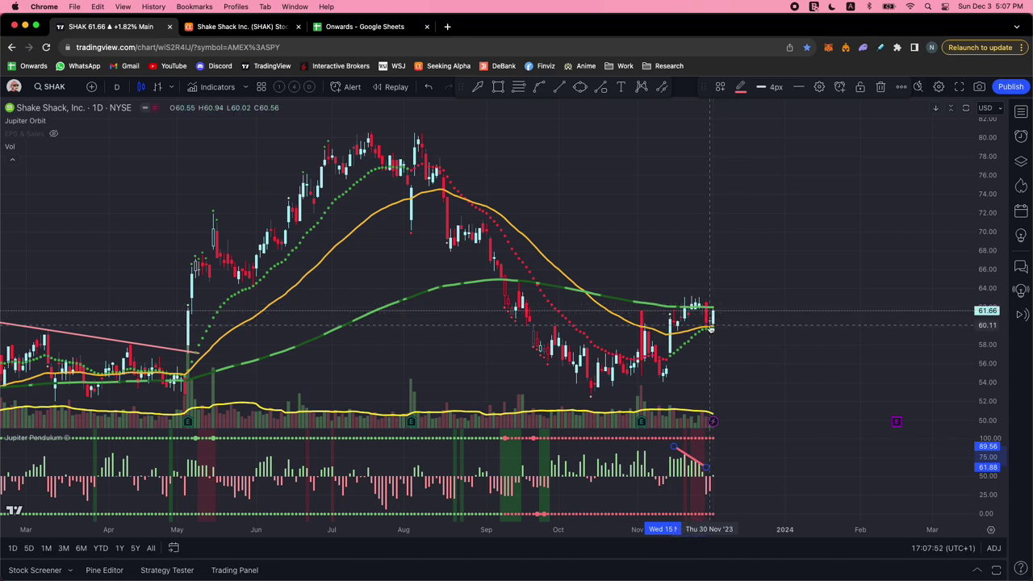
scroll(731, 334, up, 2)
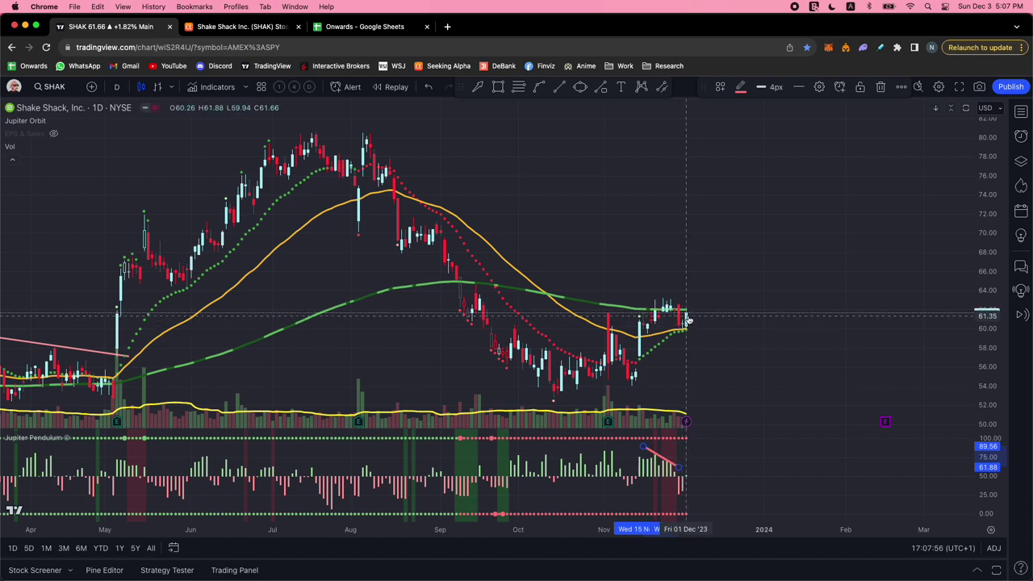
click(780, 315)
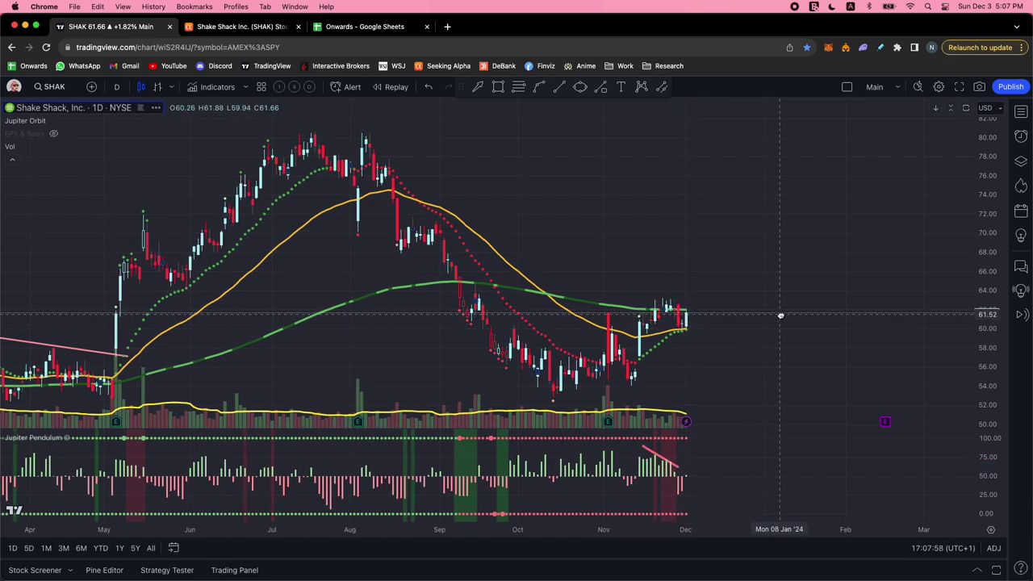
- Start a new drawing on the price chart beside the latest December 2023 candle
scroll(781, 315, up, 1)
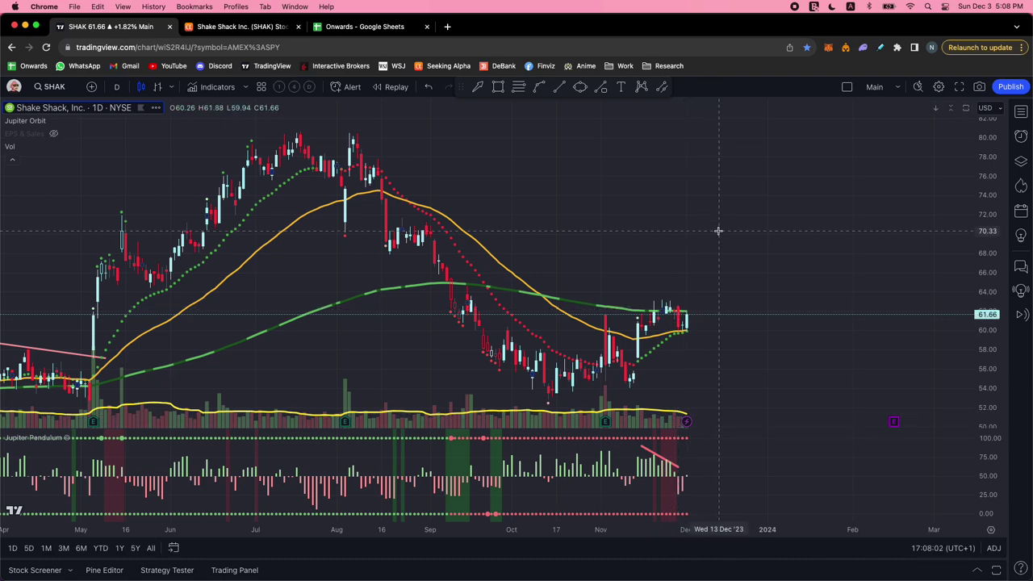
click(604, 88)
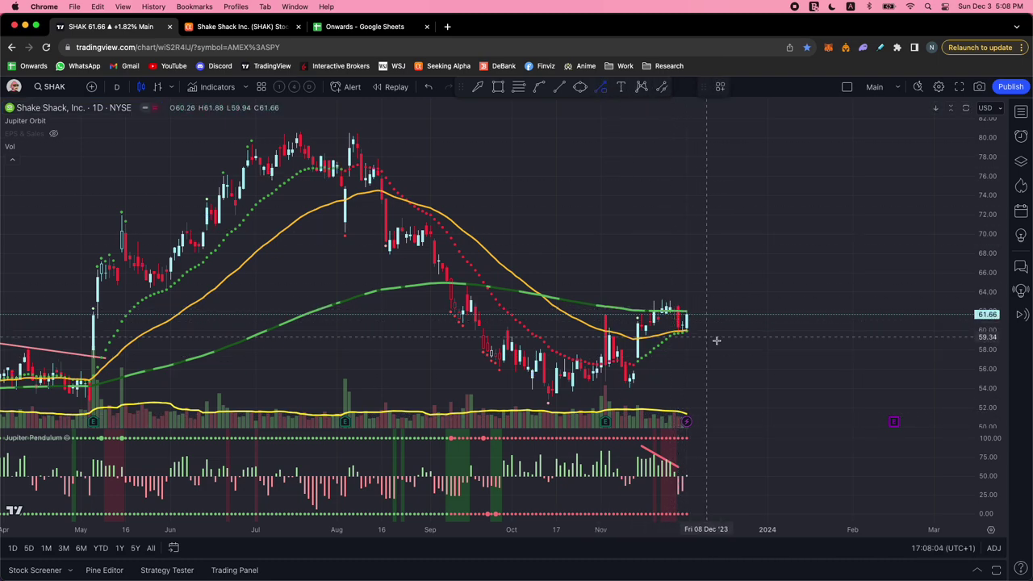